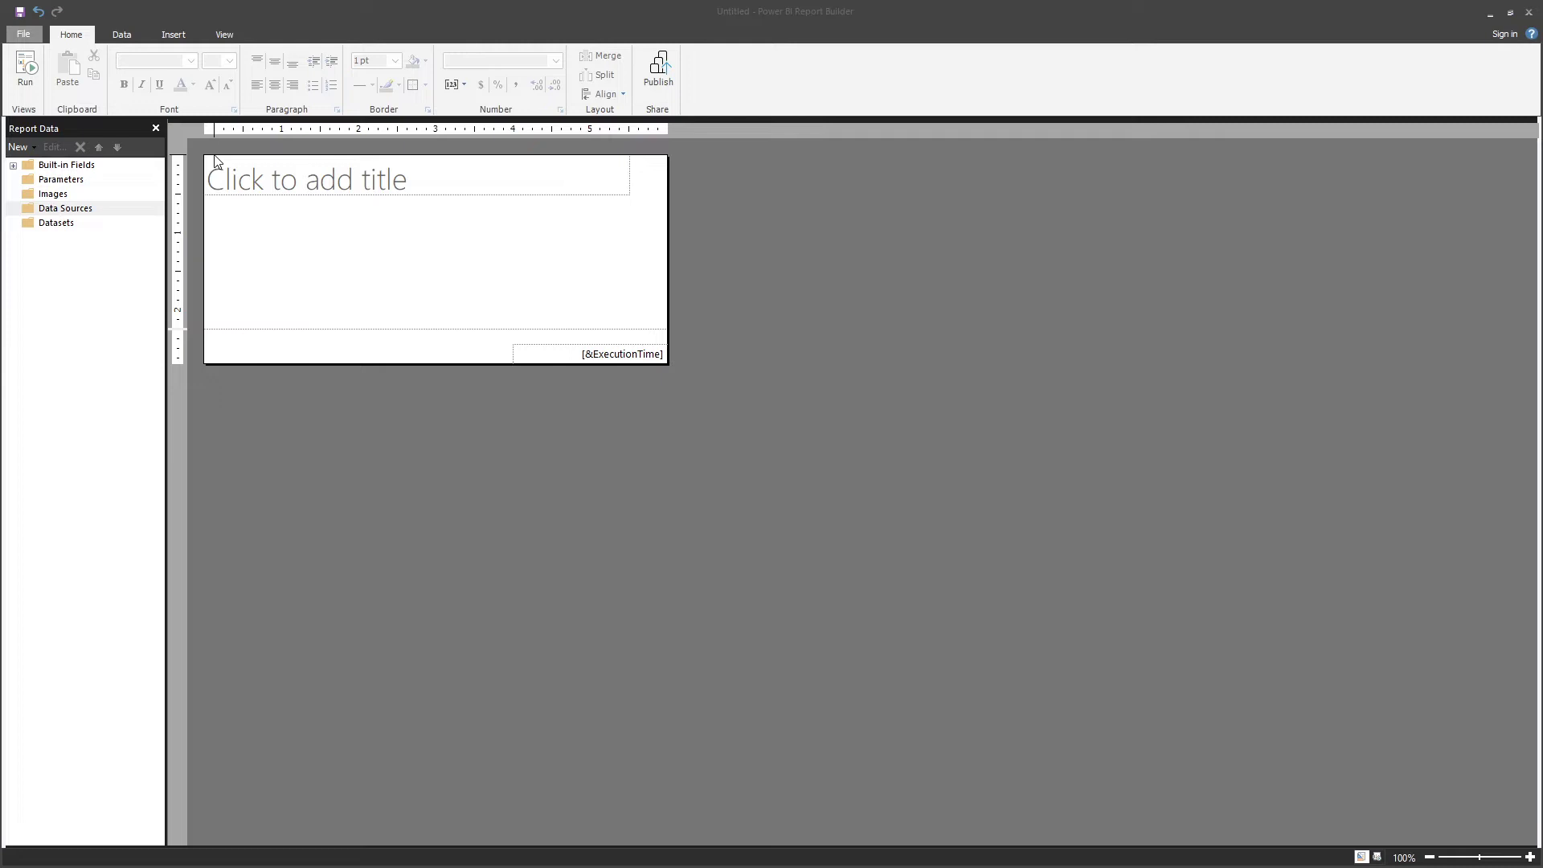
Choose the Power BI Dataset data option and cancel the Power BI sign-in prompt.
click(122, 32)
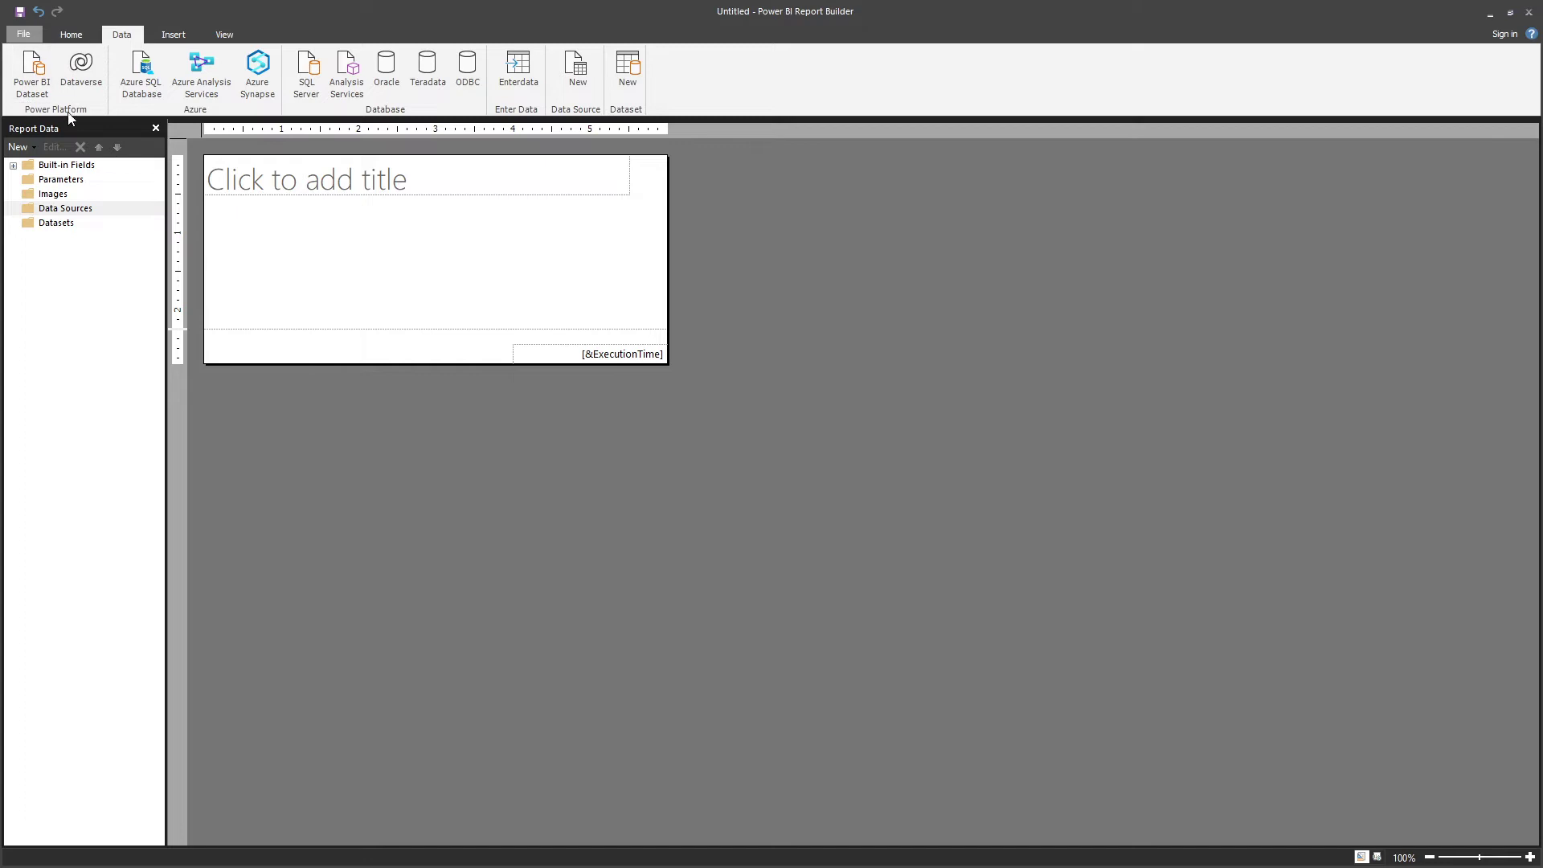
click(32, 72)
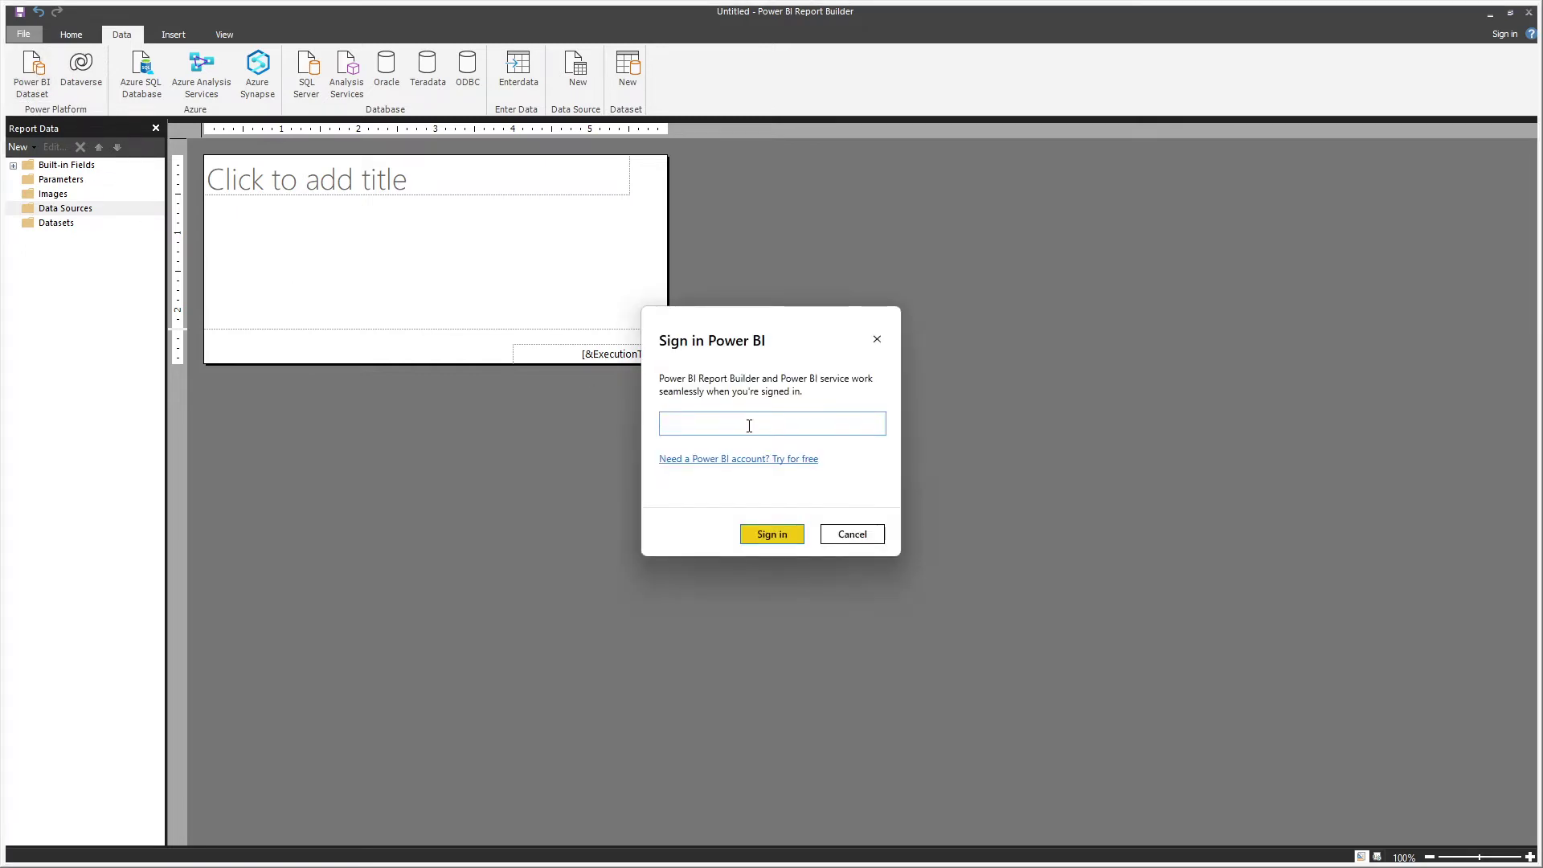
click(879, 538)
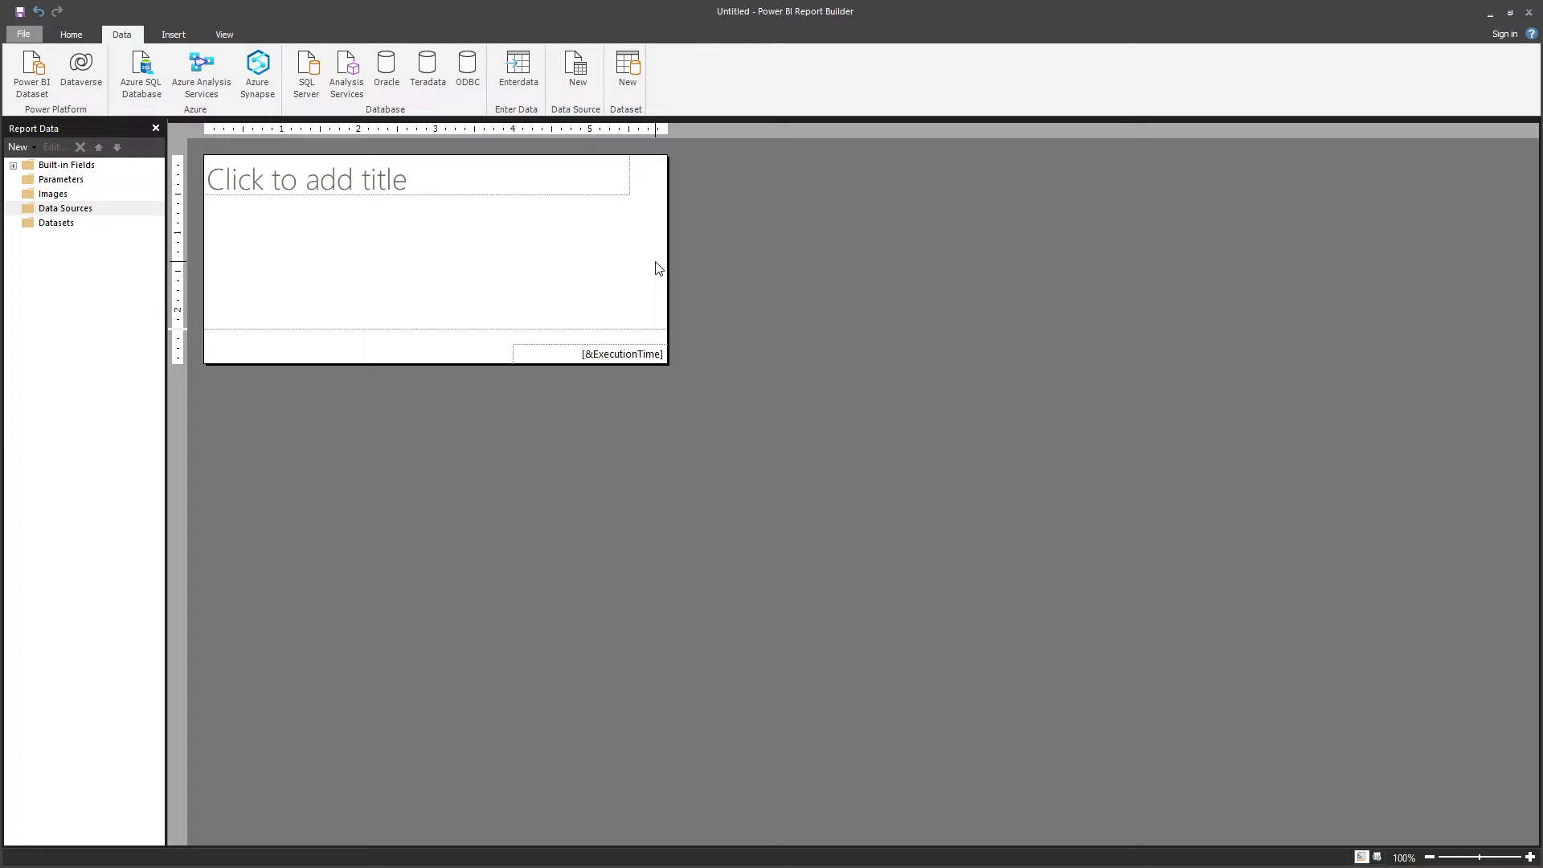
click(308, 88)
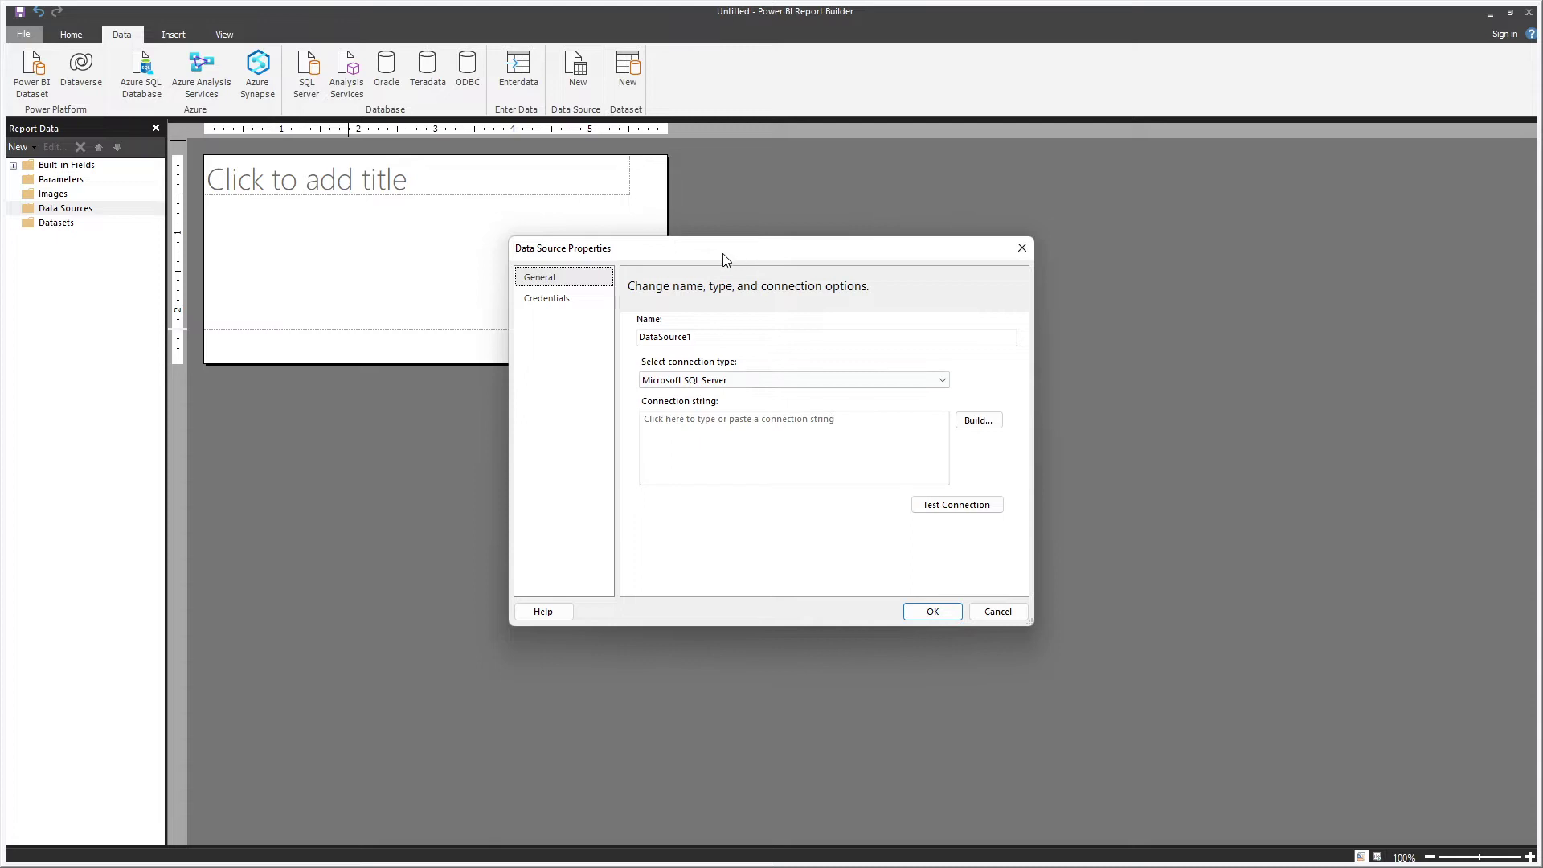
drag(722, 254, 711, 245)
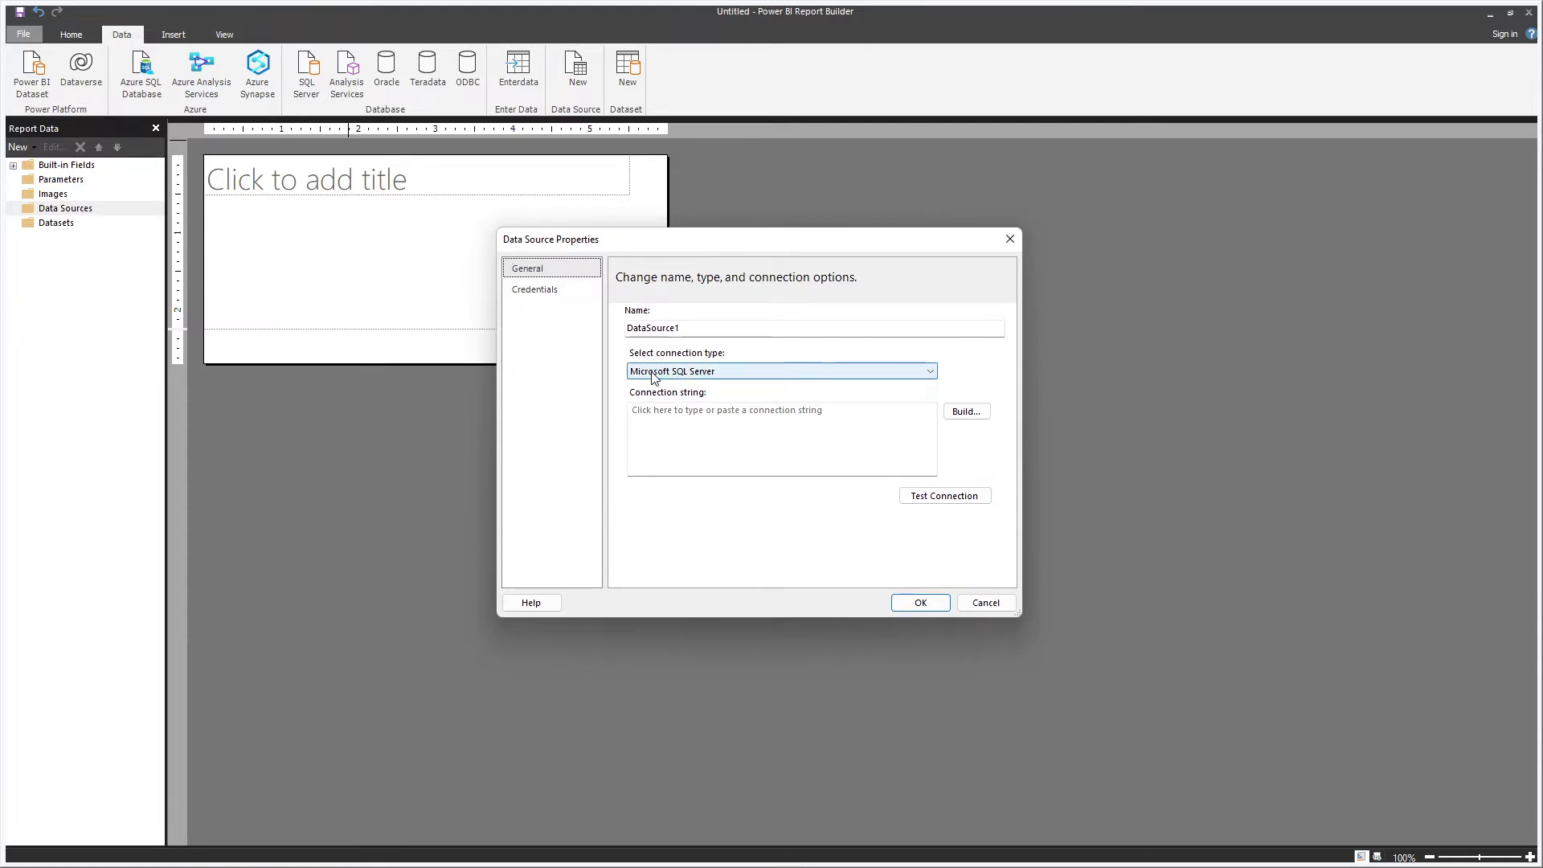
click(965, 411)
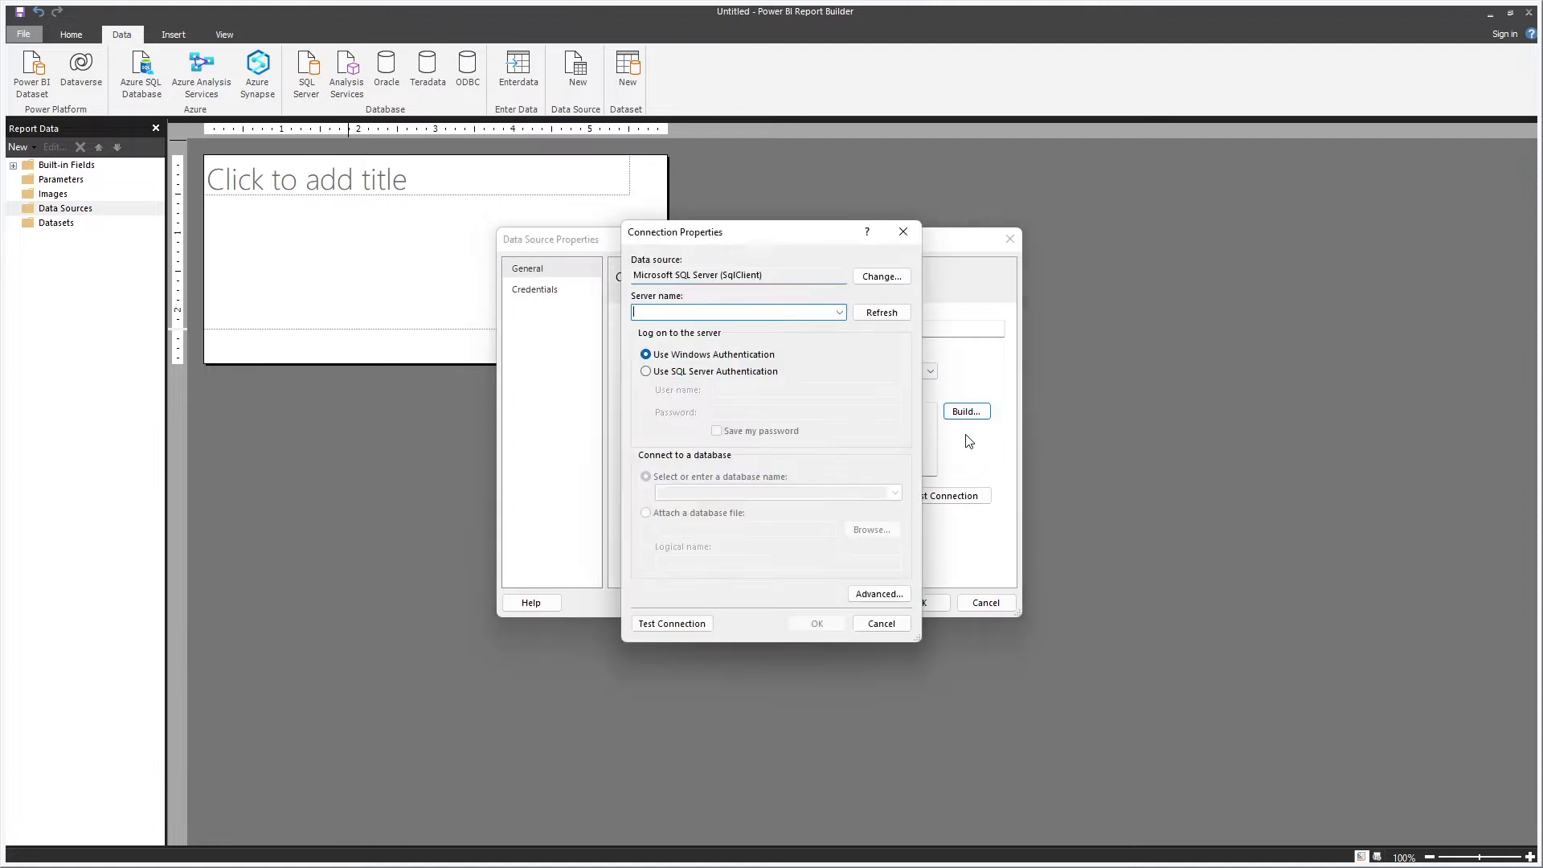
drag(657, 228, 757, 171)
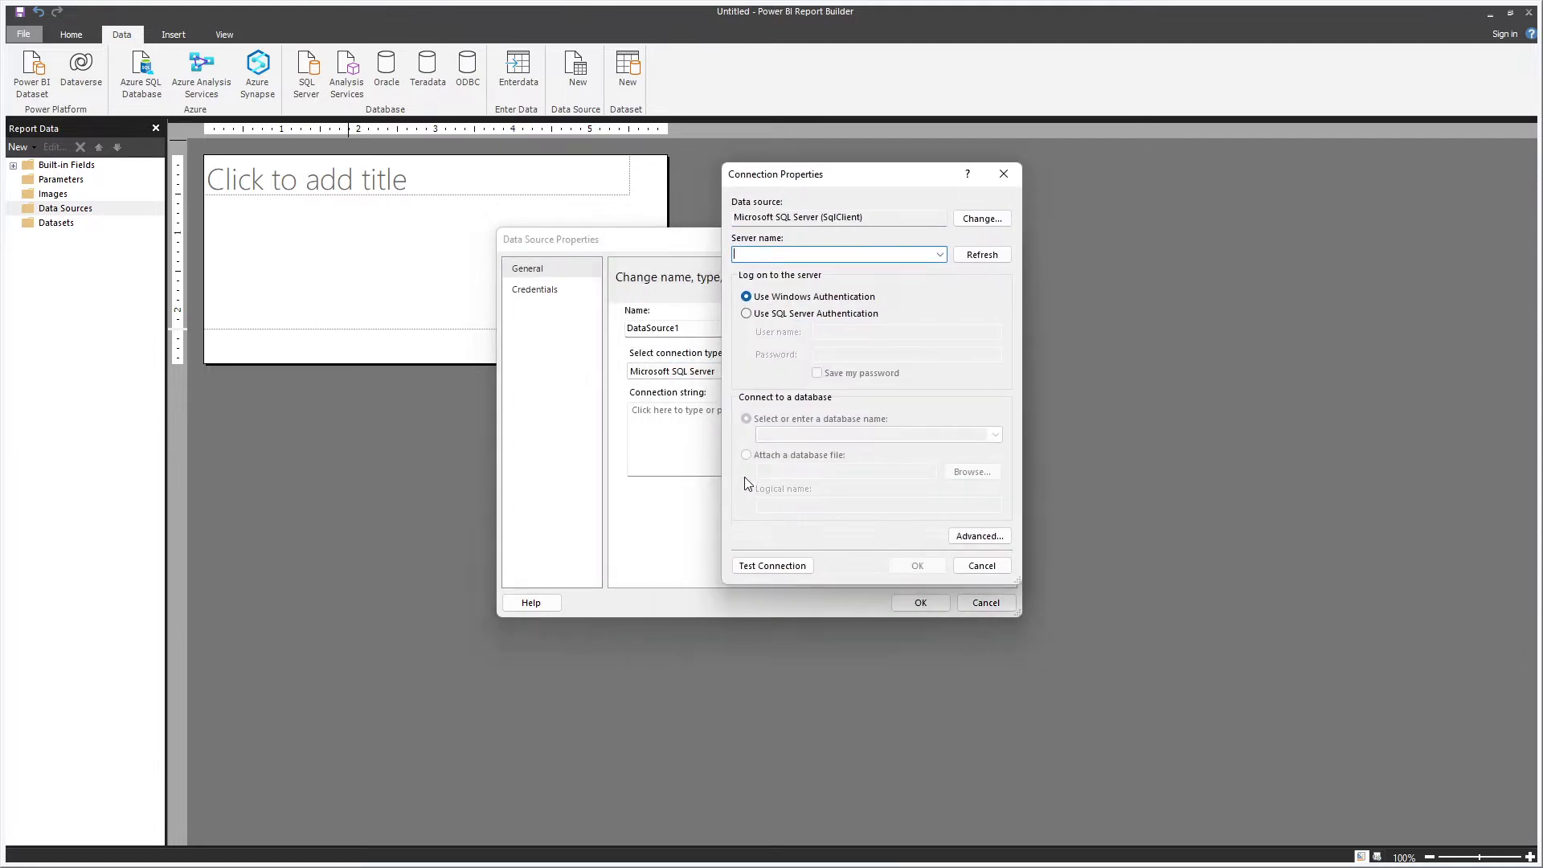
click(1003, 175)
click(986, 601)
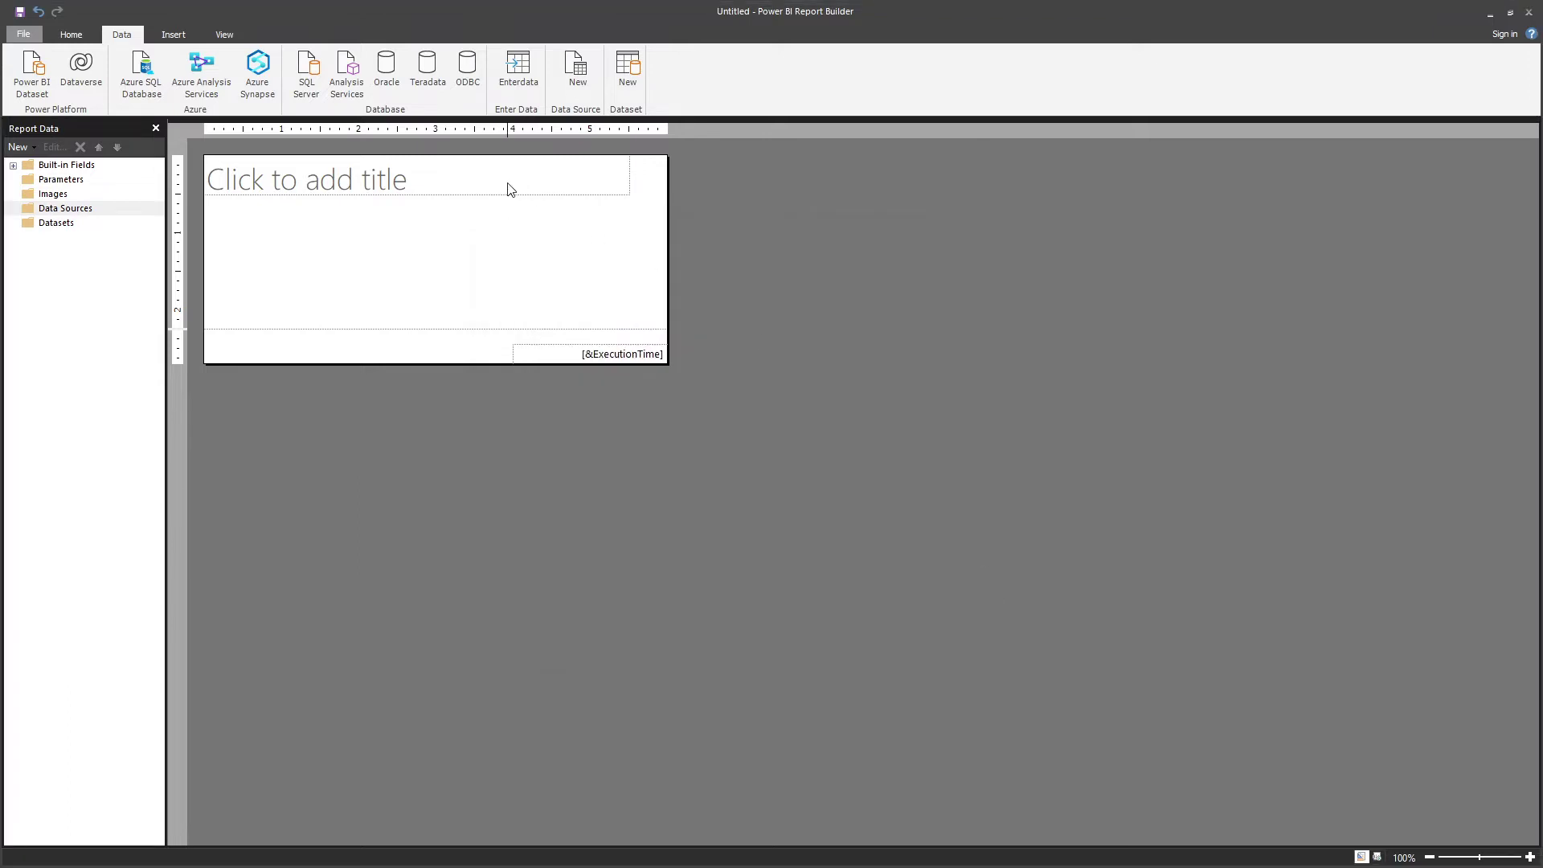
click(387, 71)
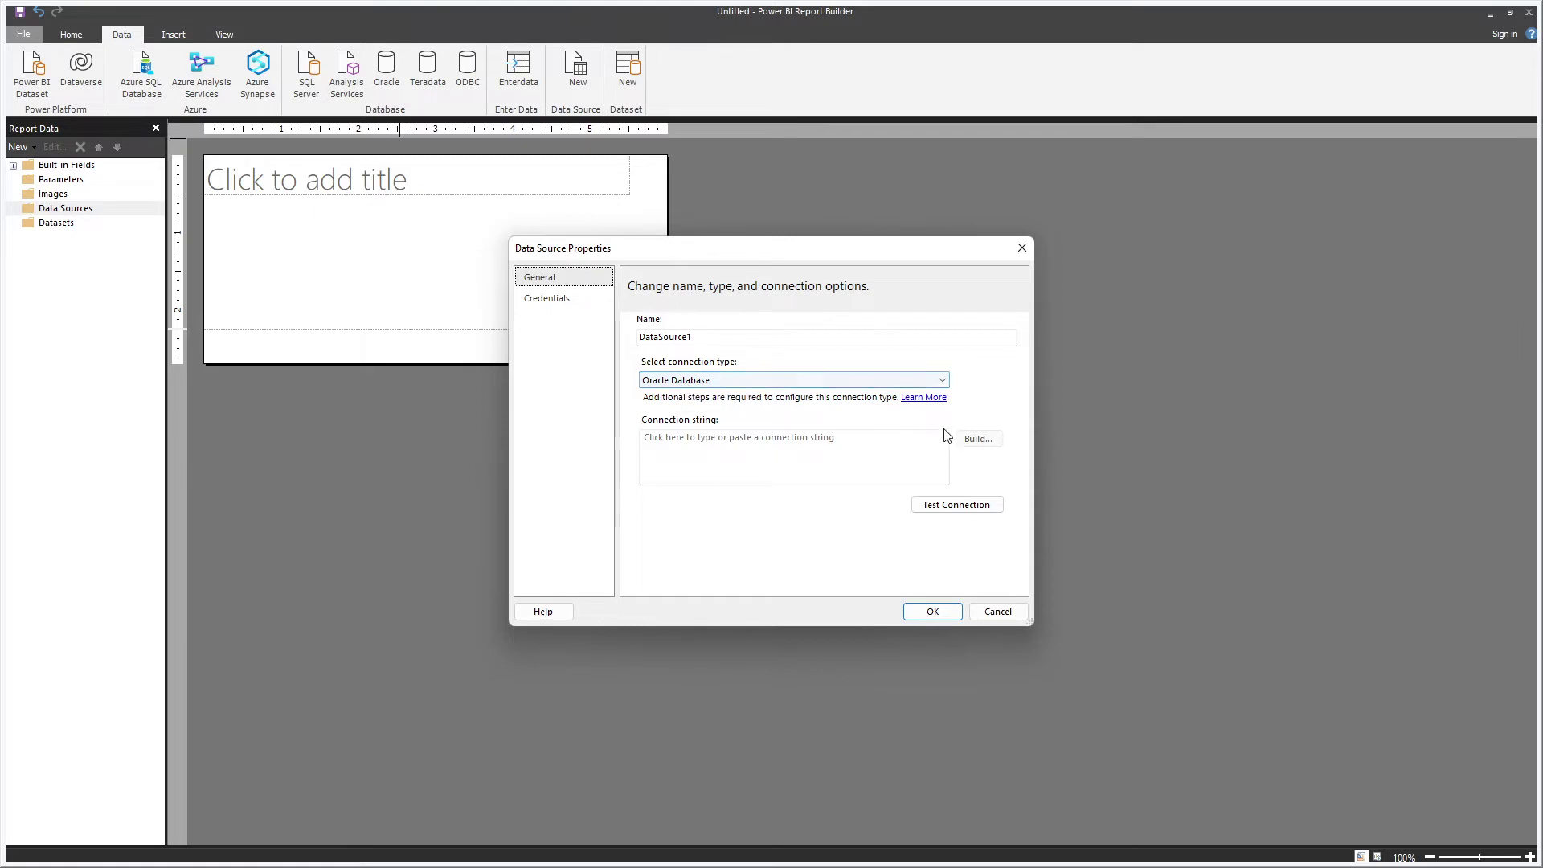
click(998, 611)
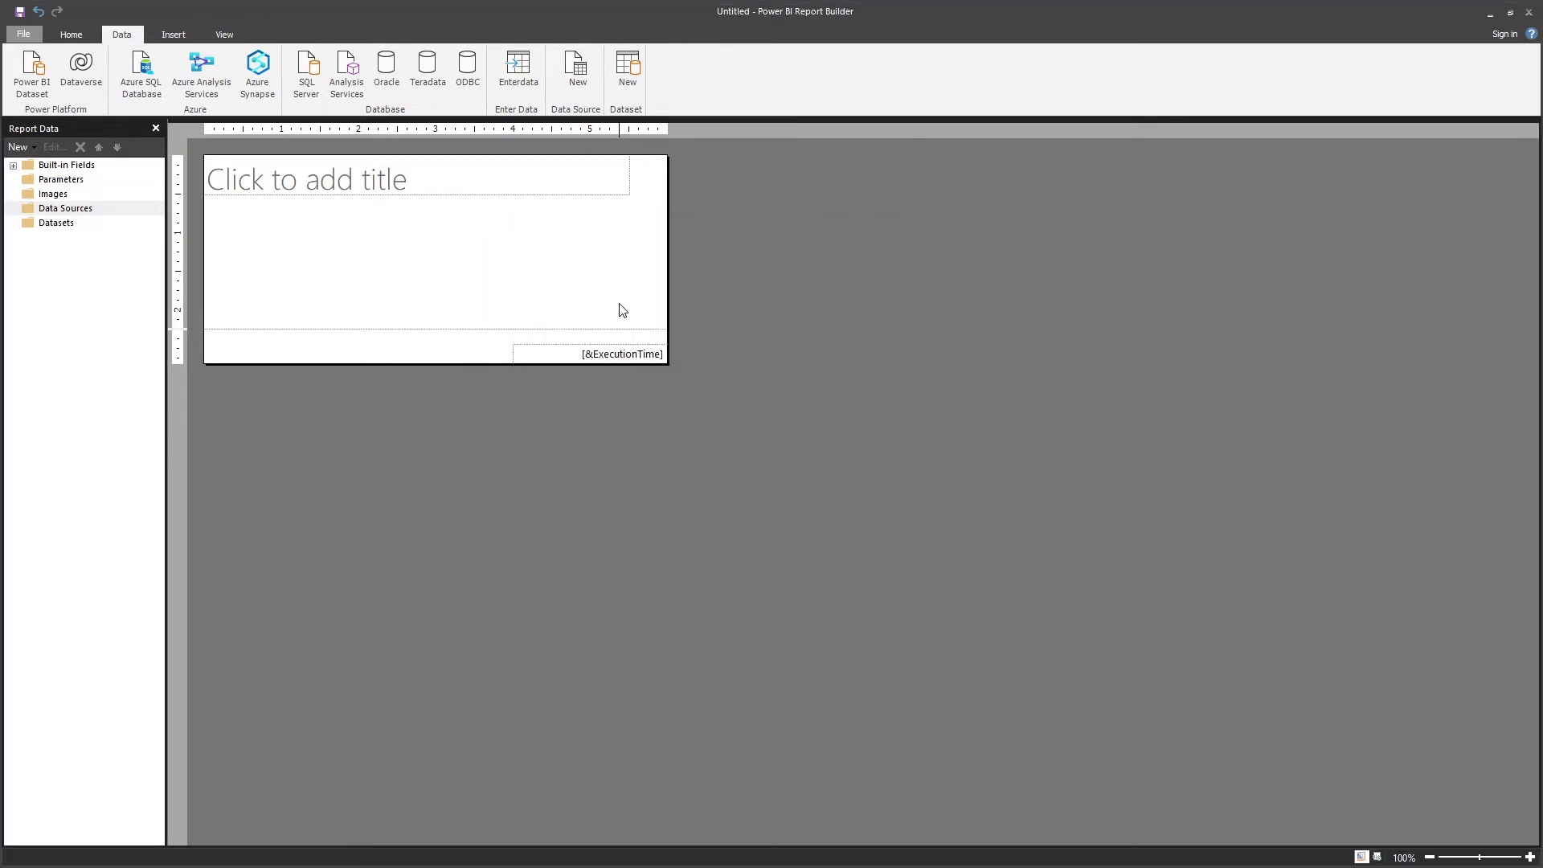
click(592, 77)
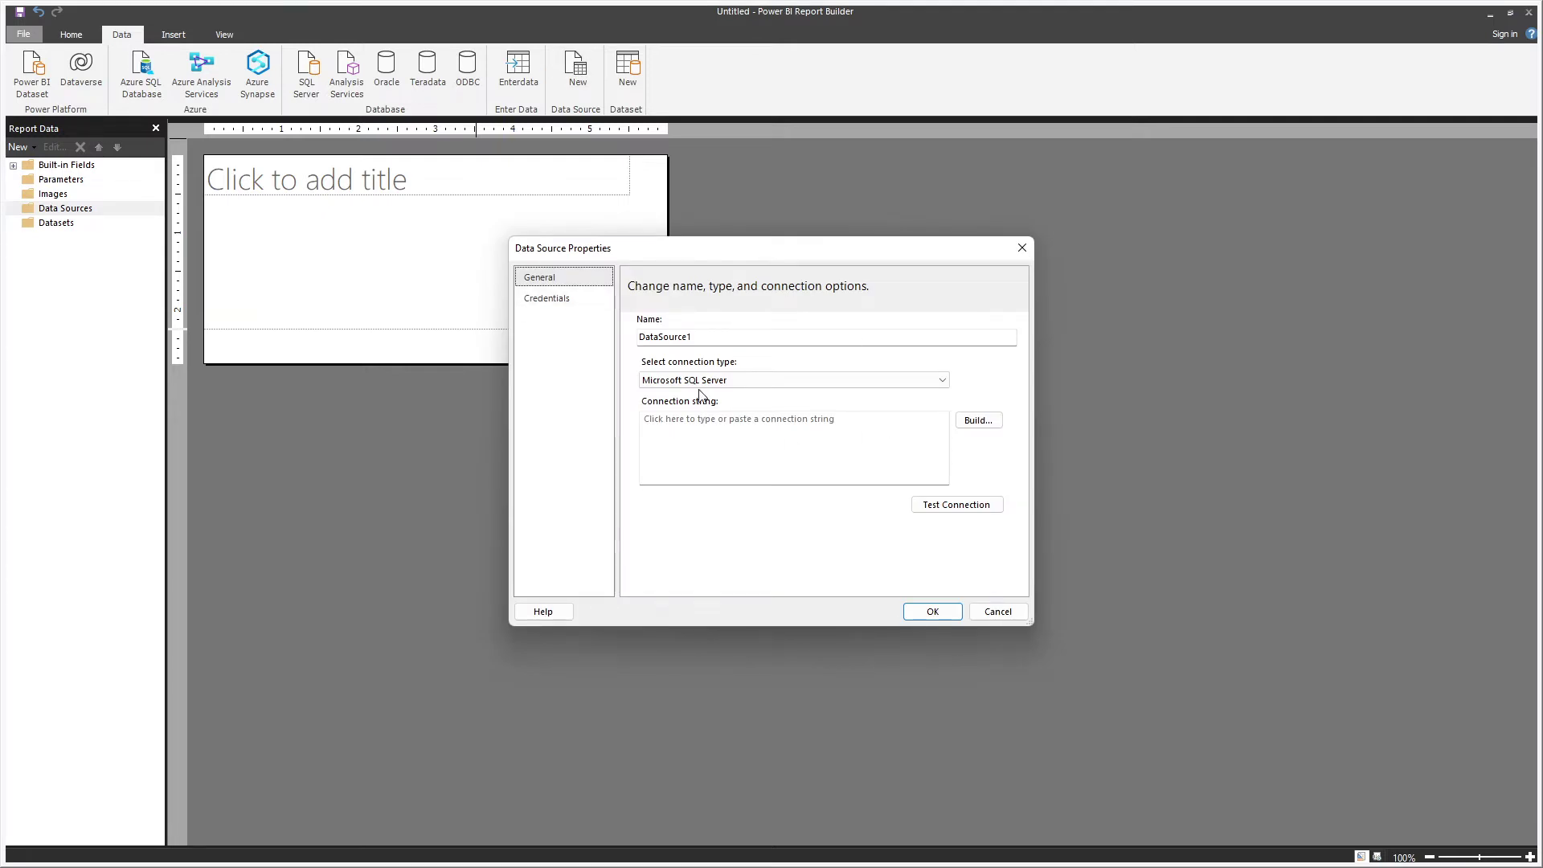
click(748, 382)
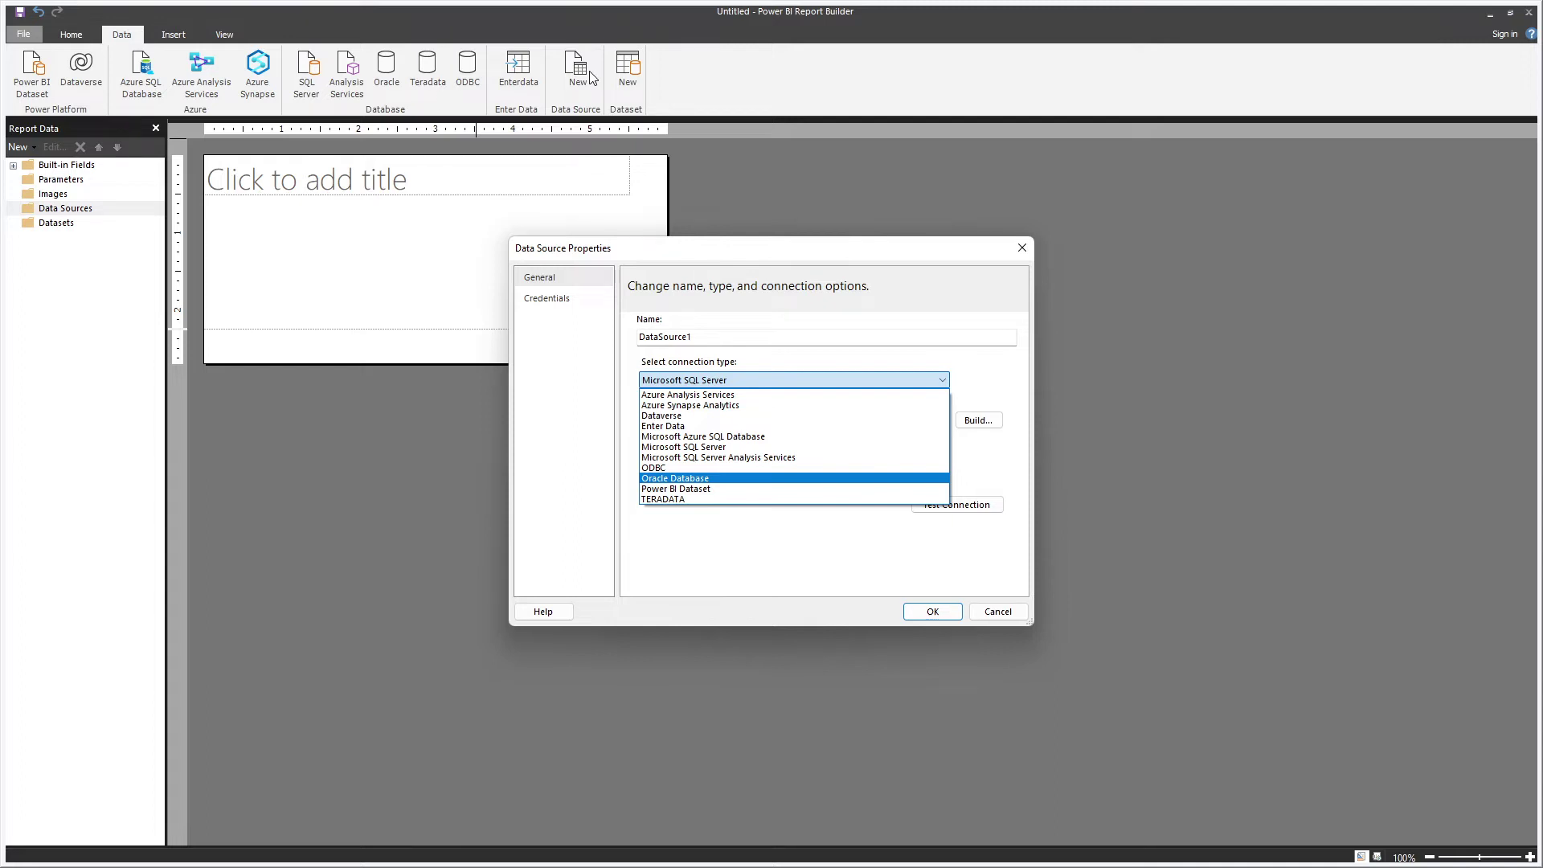
click(734, 538)
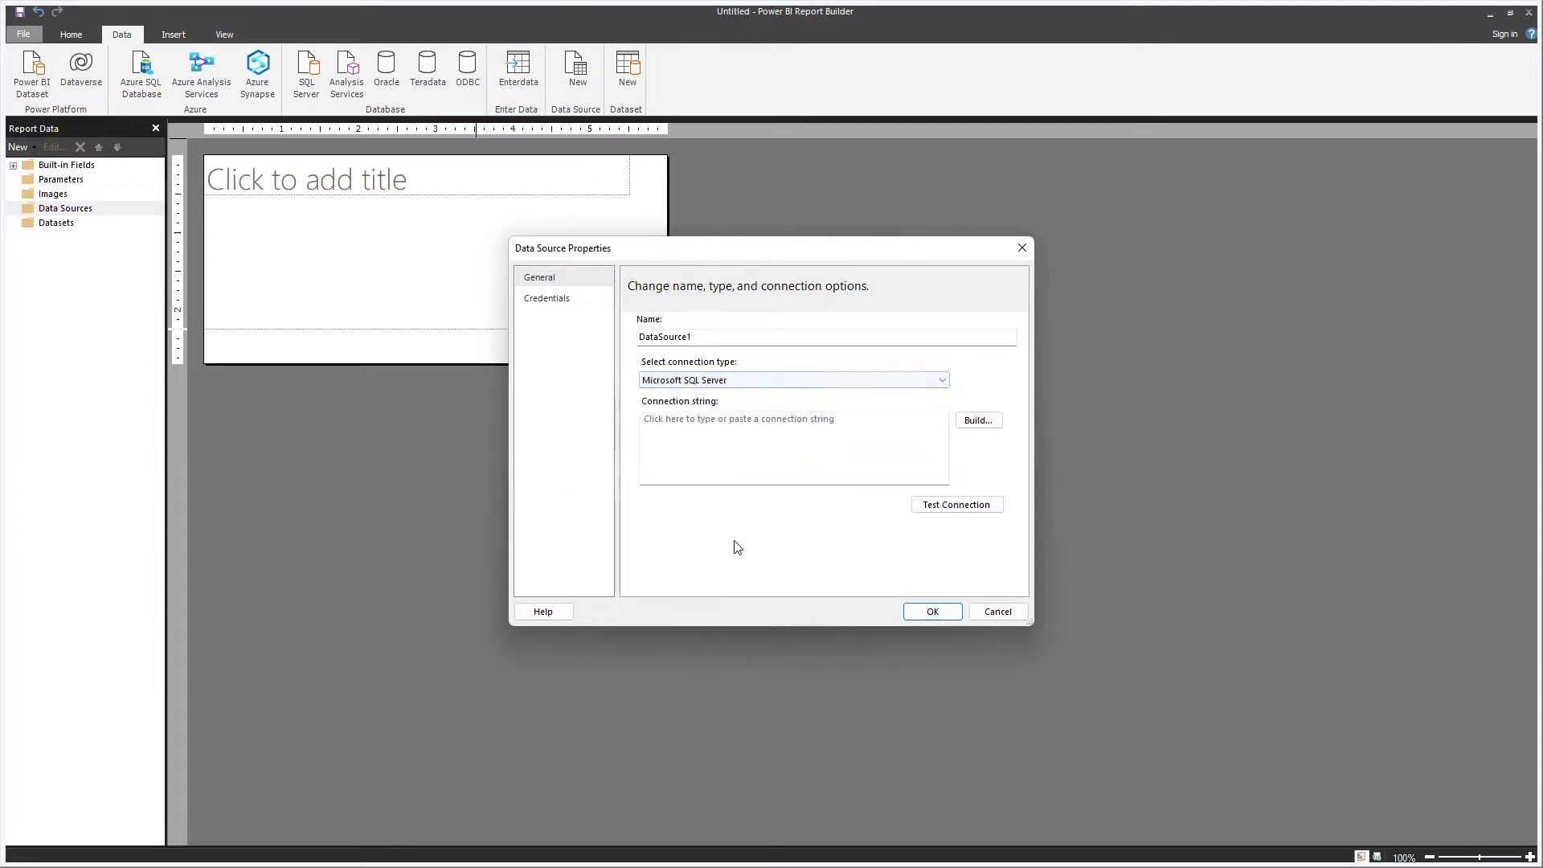
click(999, 611)
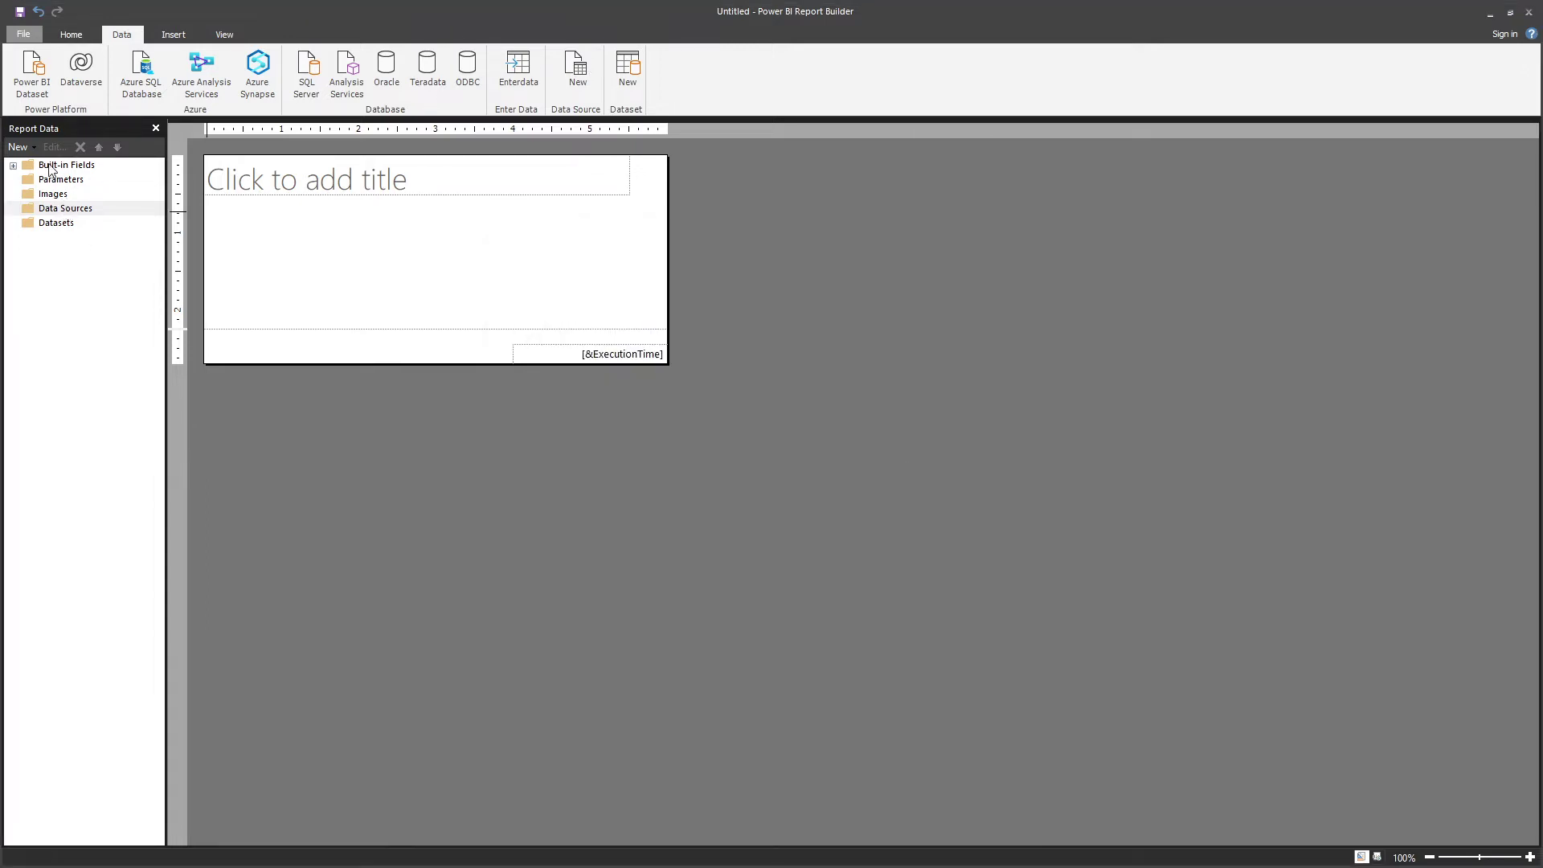
Add a new data source named APS_Orders.
right_click(58, 211)
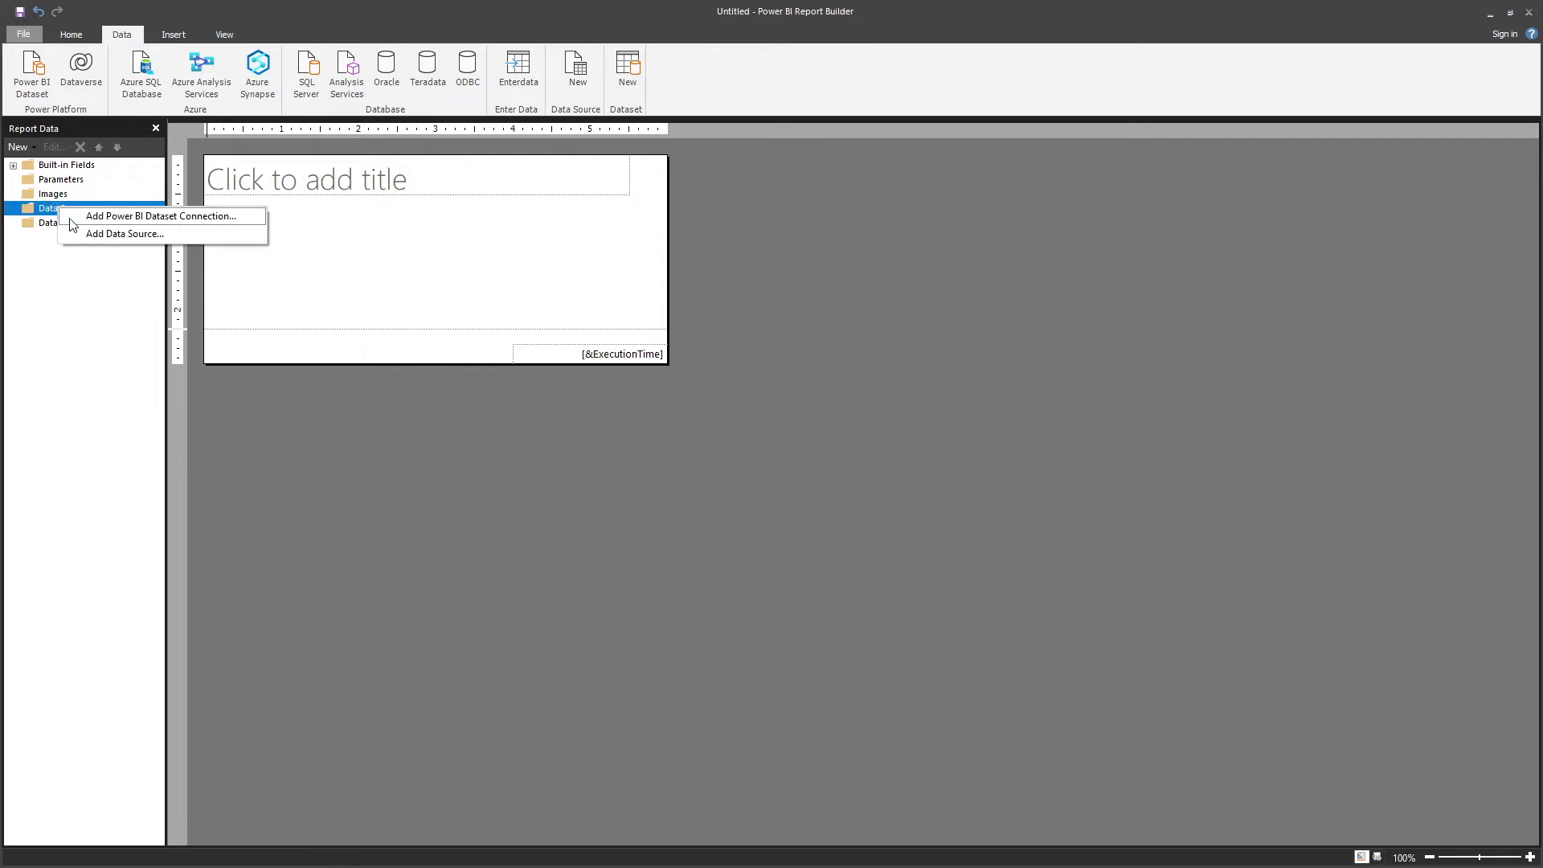
click(119, 235)
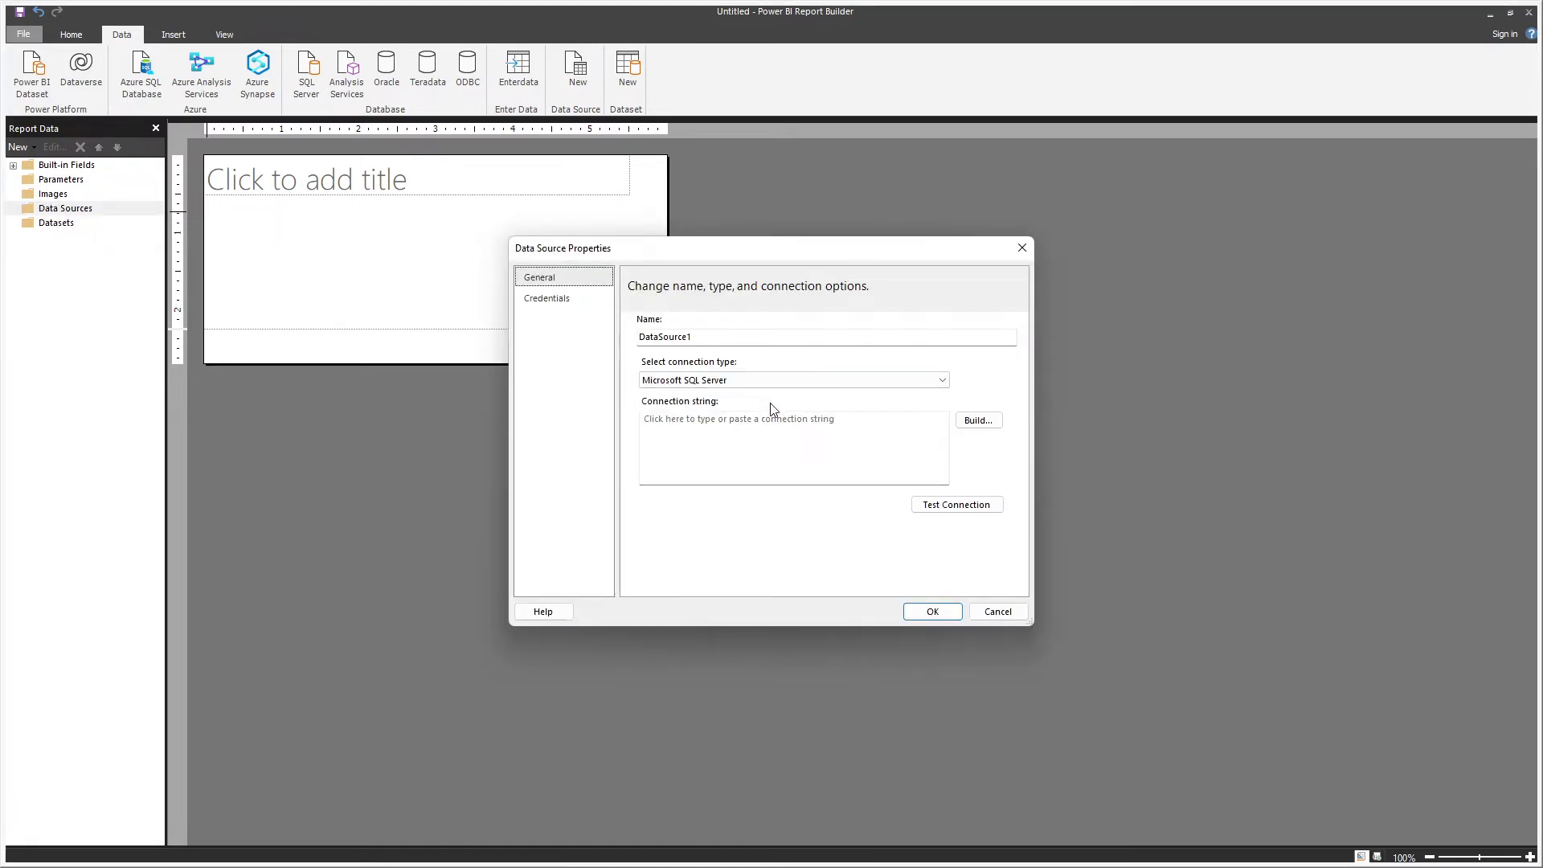
text(APS_Orders)
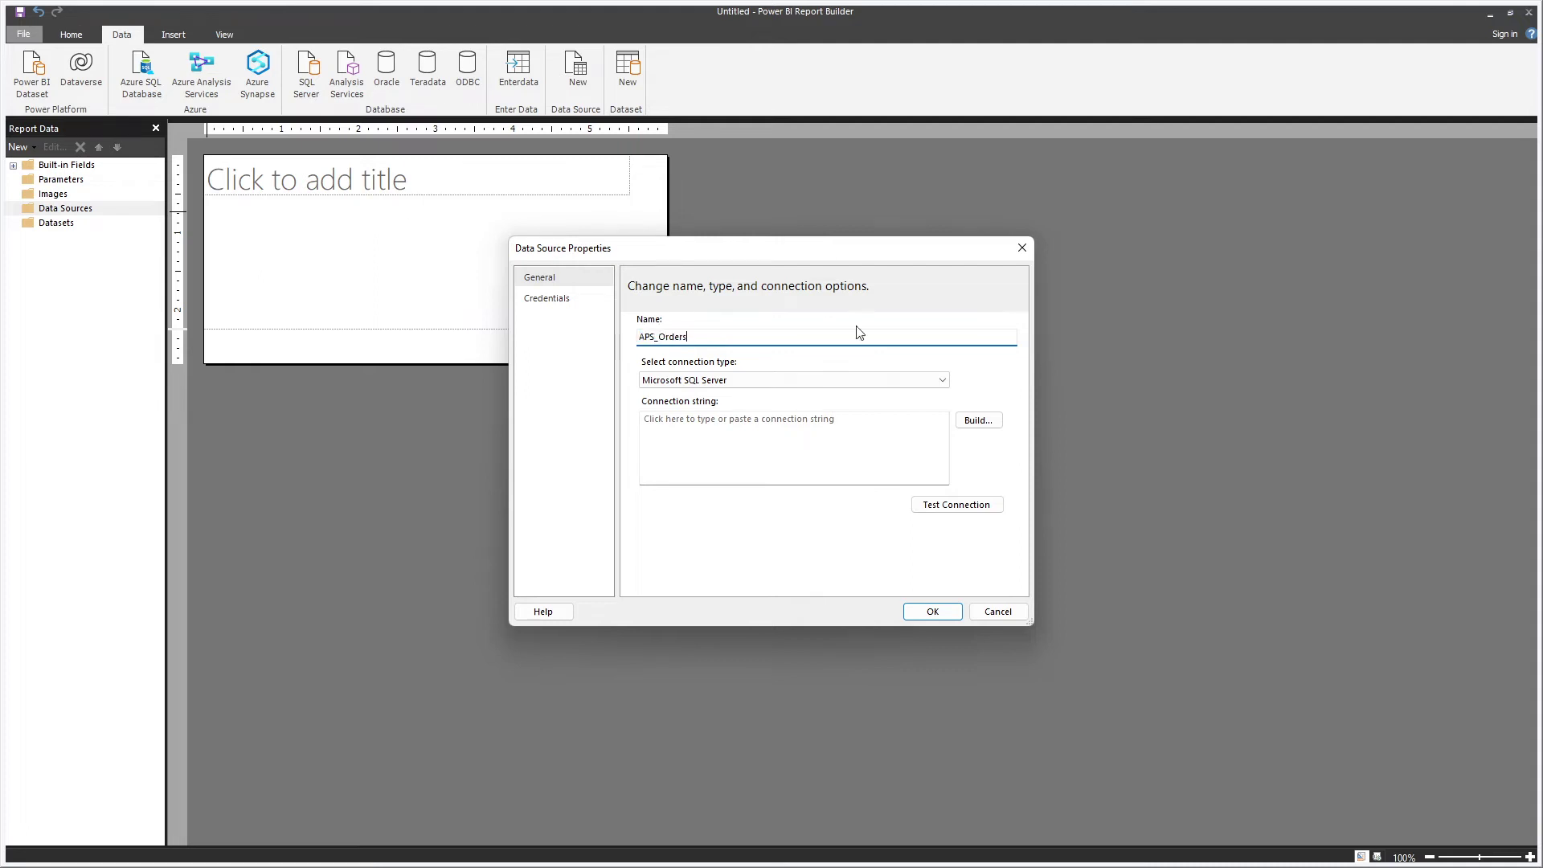
Build its connection to server '.' and database APS_AS_Demo, and test it successfully.
click(980, 425)
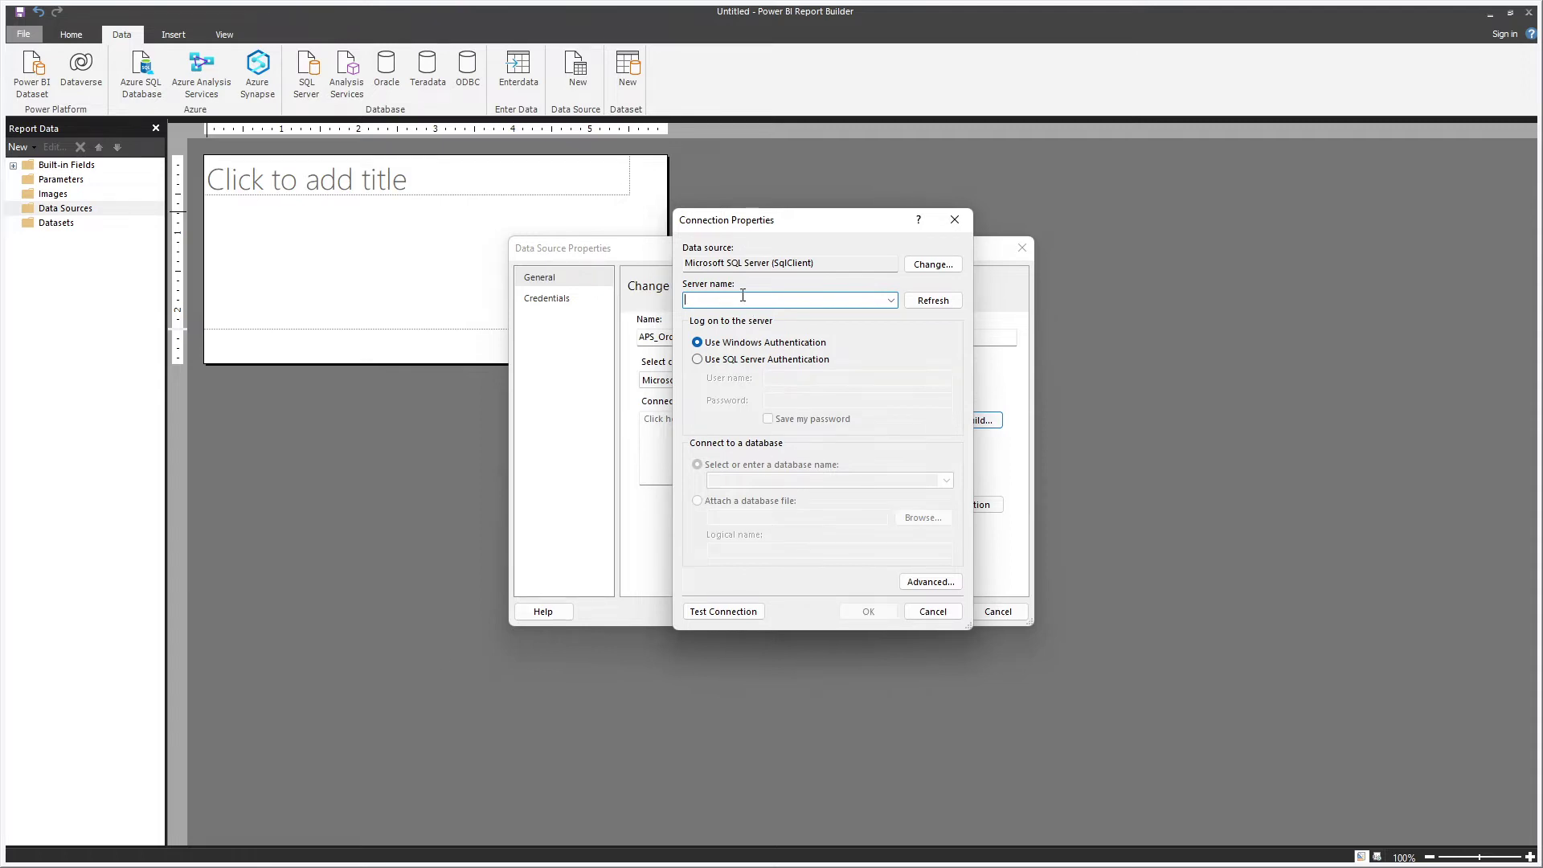
text(.\)
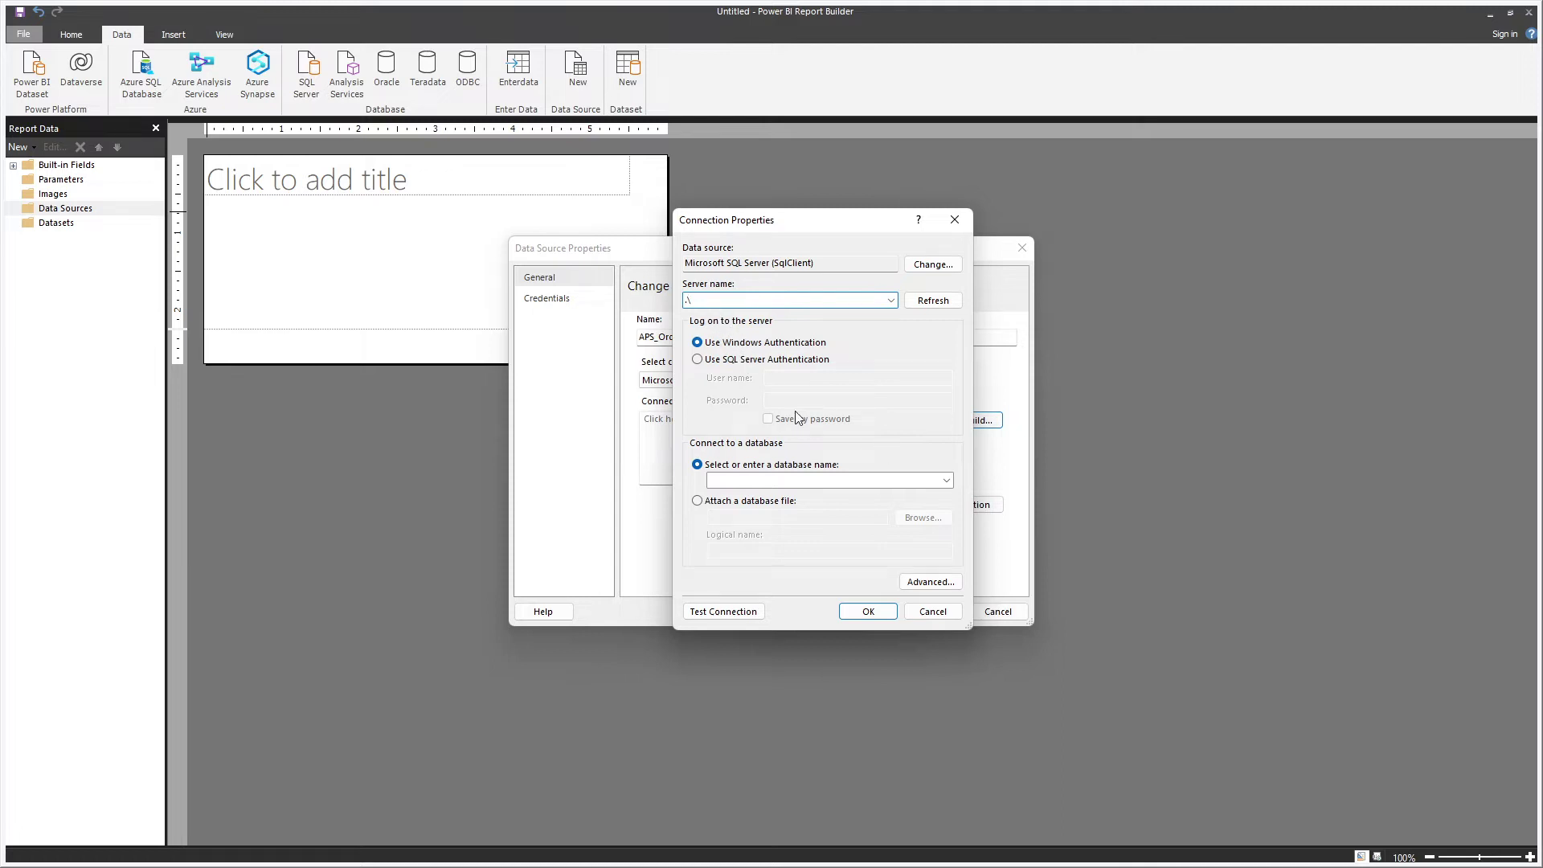
click(947, 479)
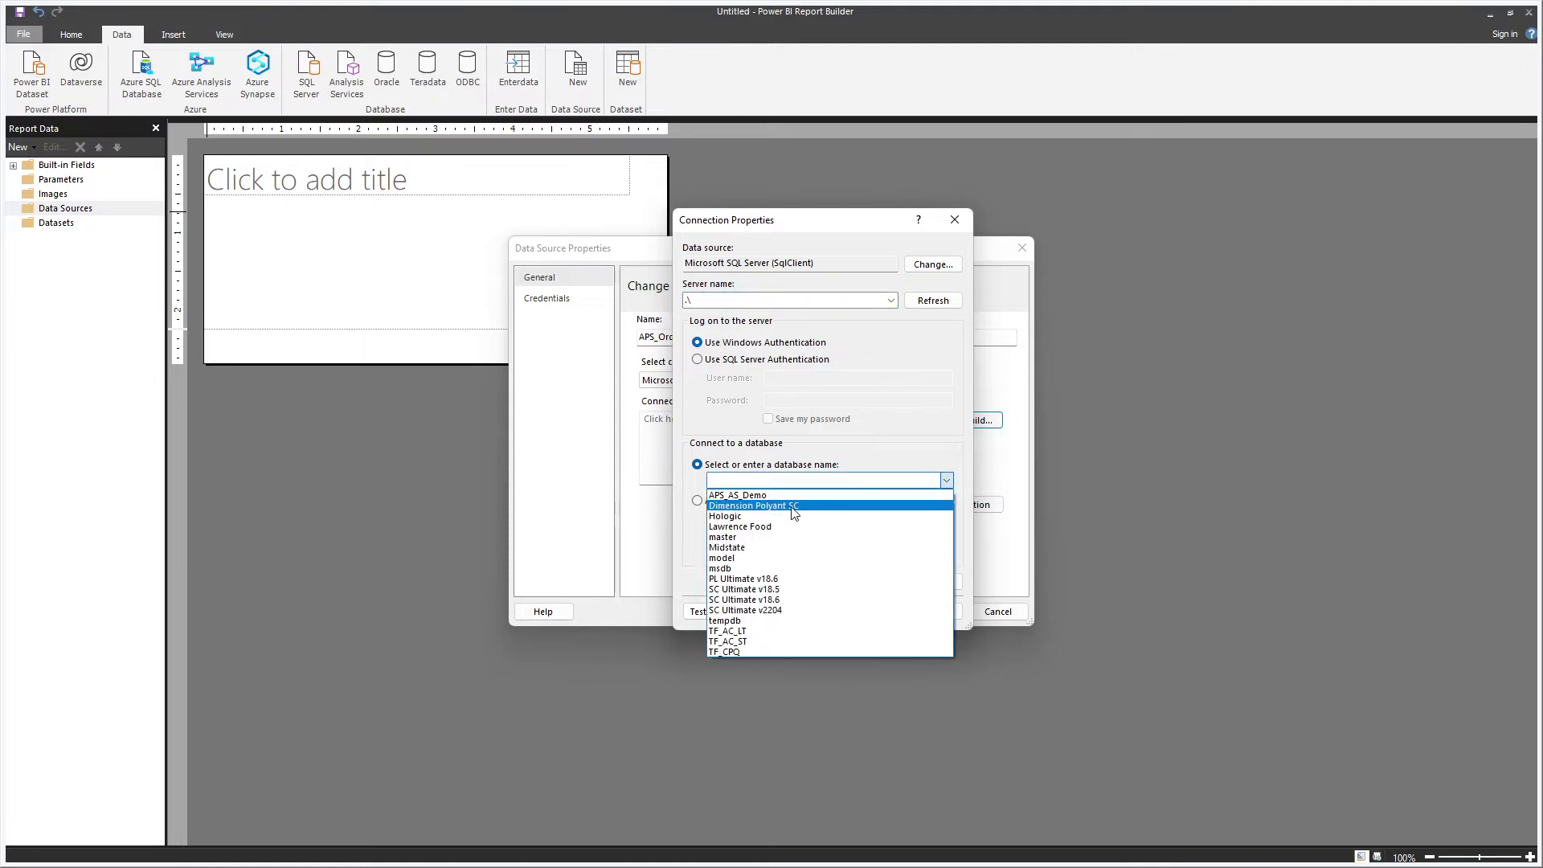
click(827, 494)
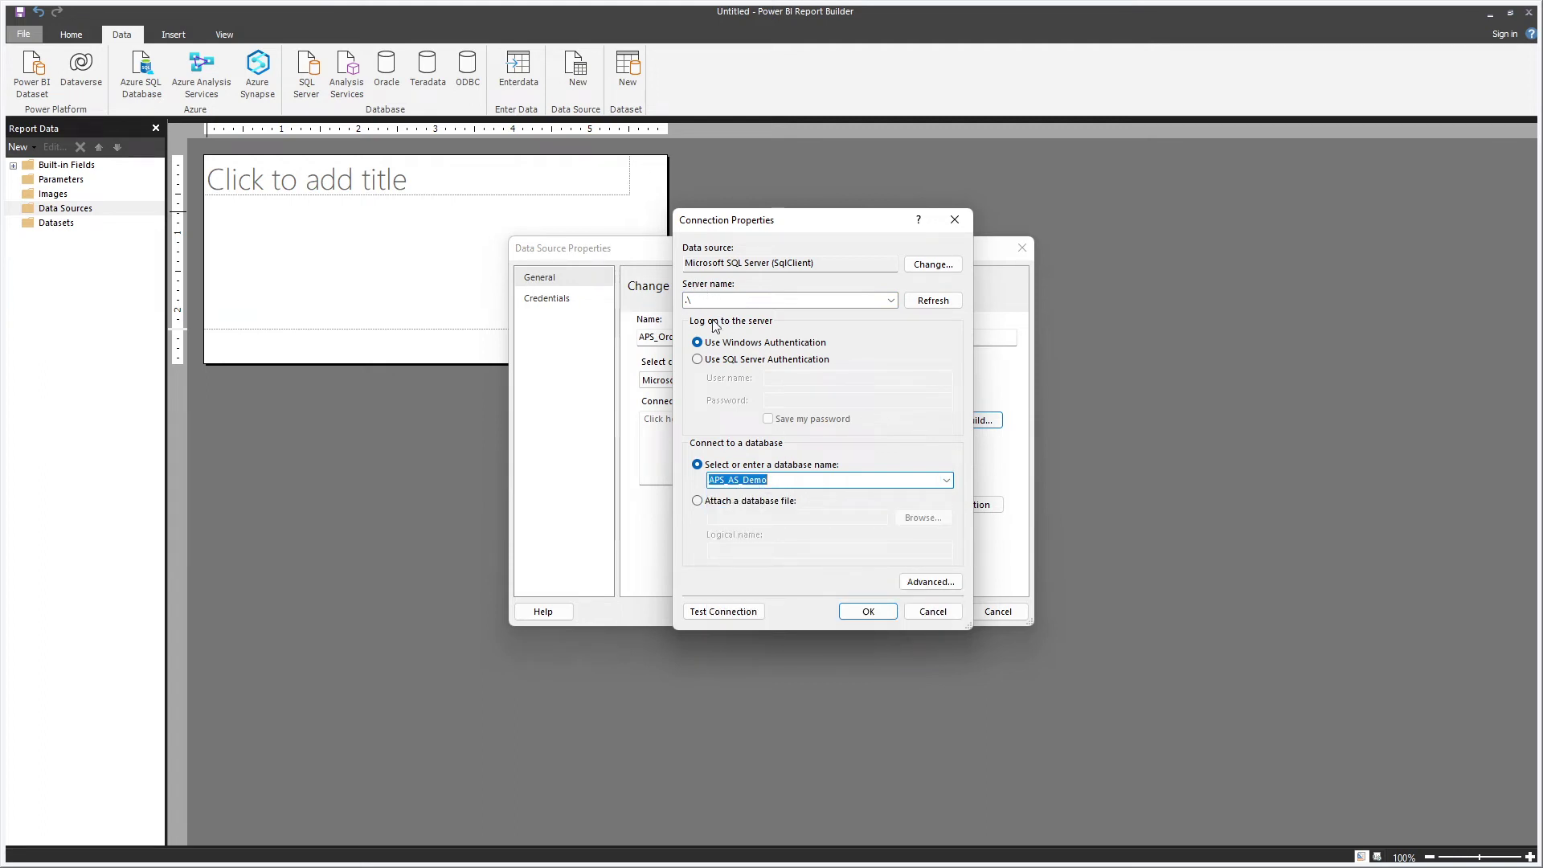
click(724, 611)
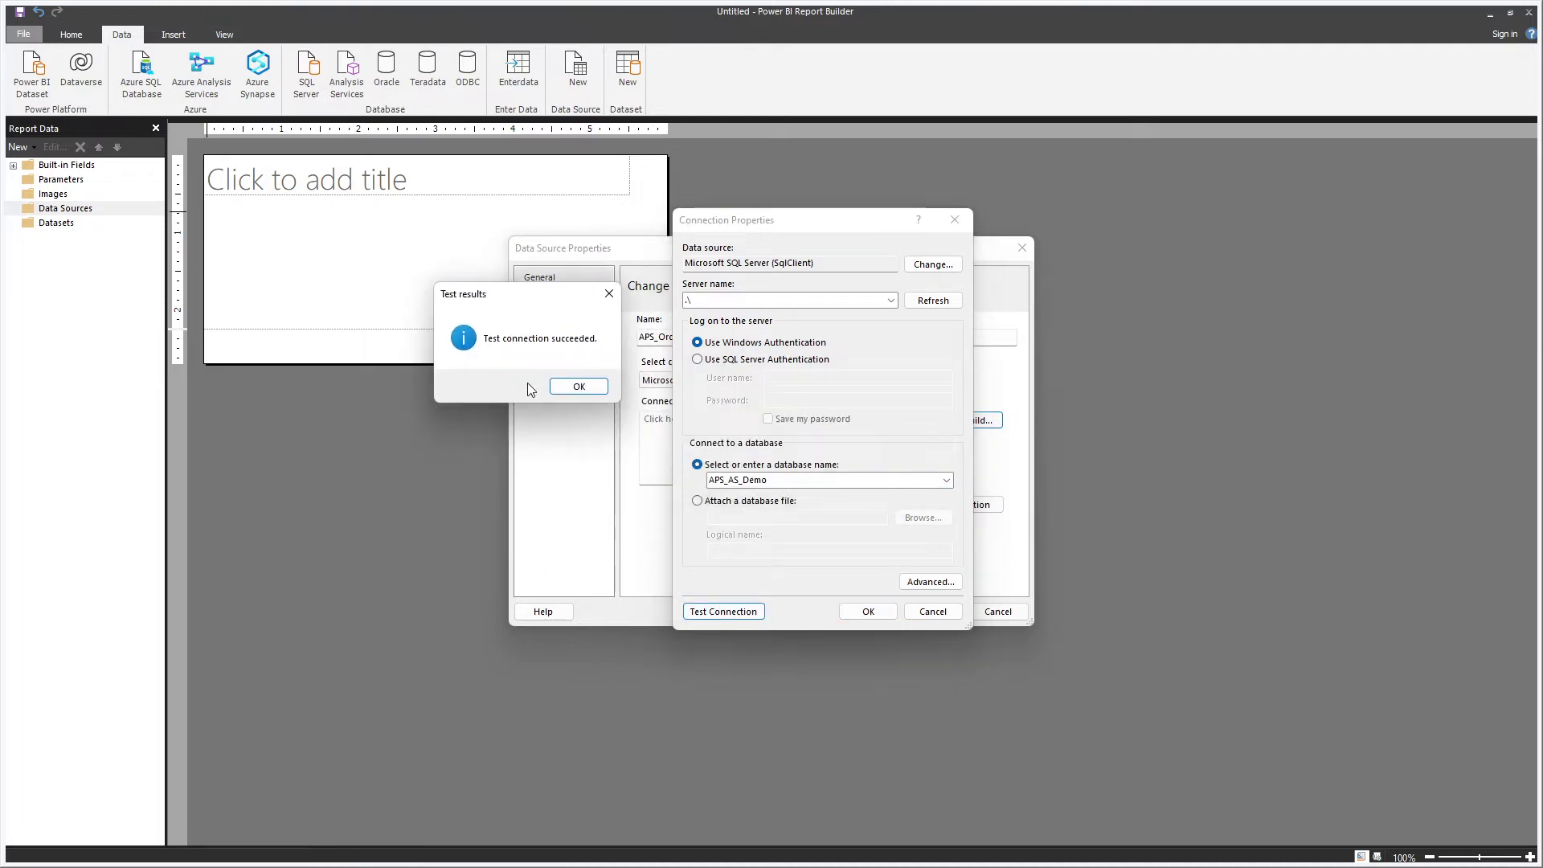
key(Return)
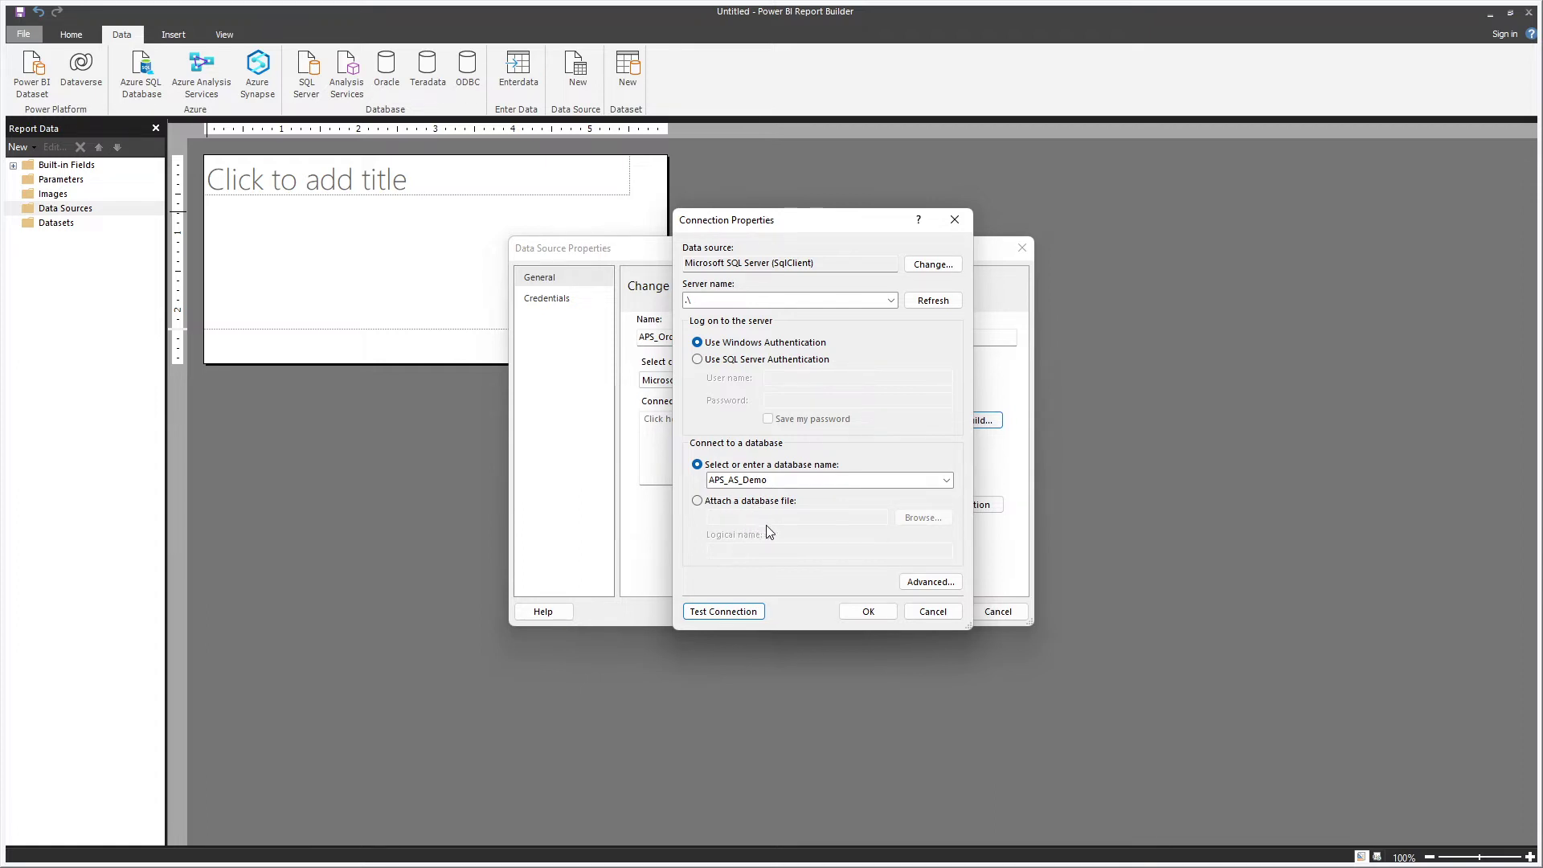
Review and confirm the Advanced connection properties for APS_Orders.
click(925, 583)
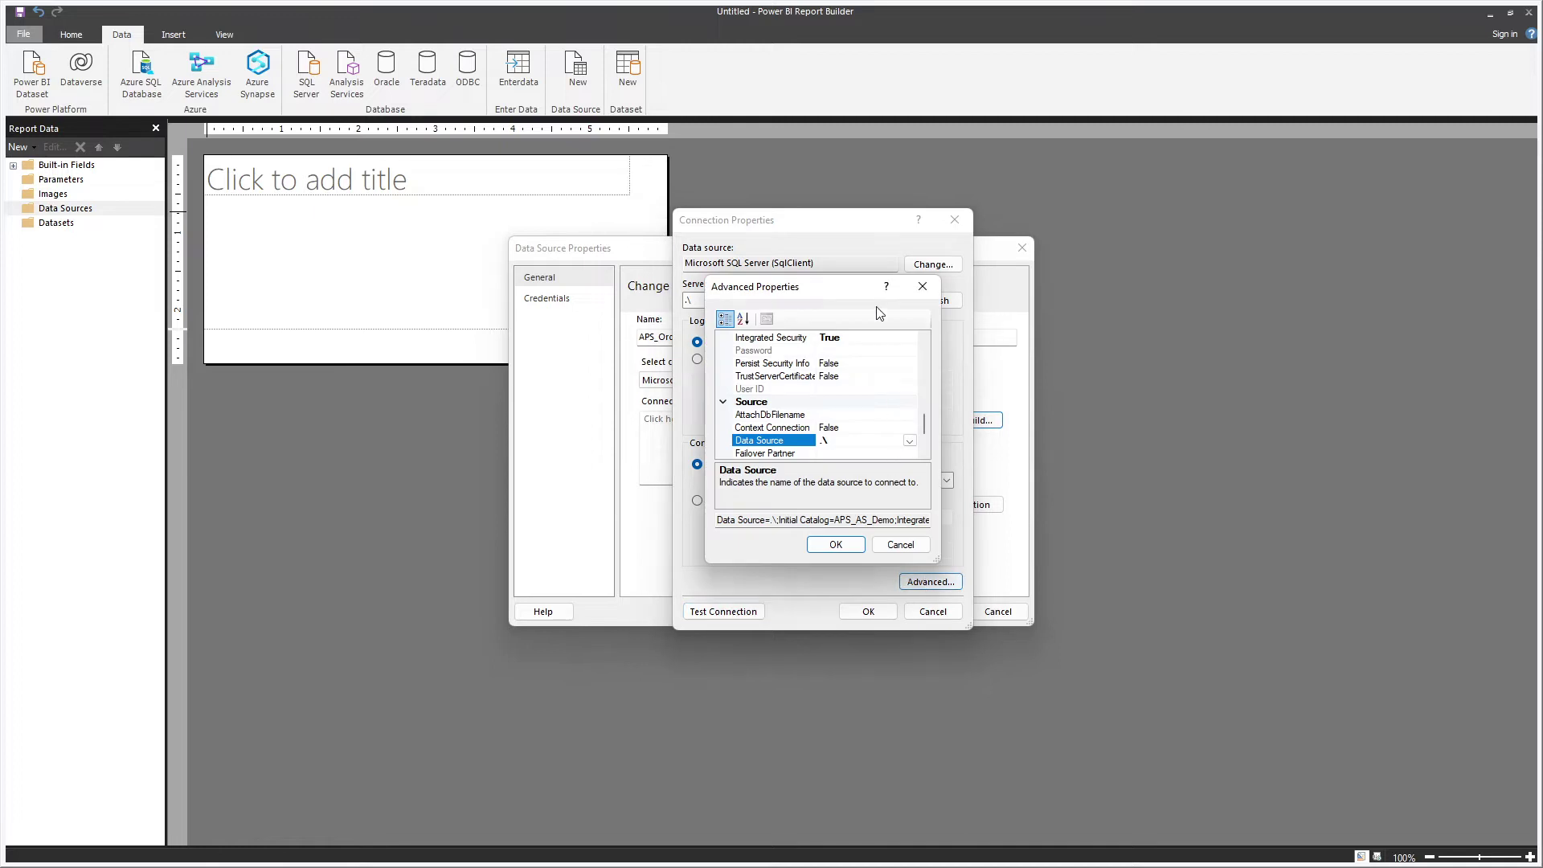
drag(851, 277, 851, 94)
drag(795, 568, 1018, 768)
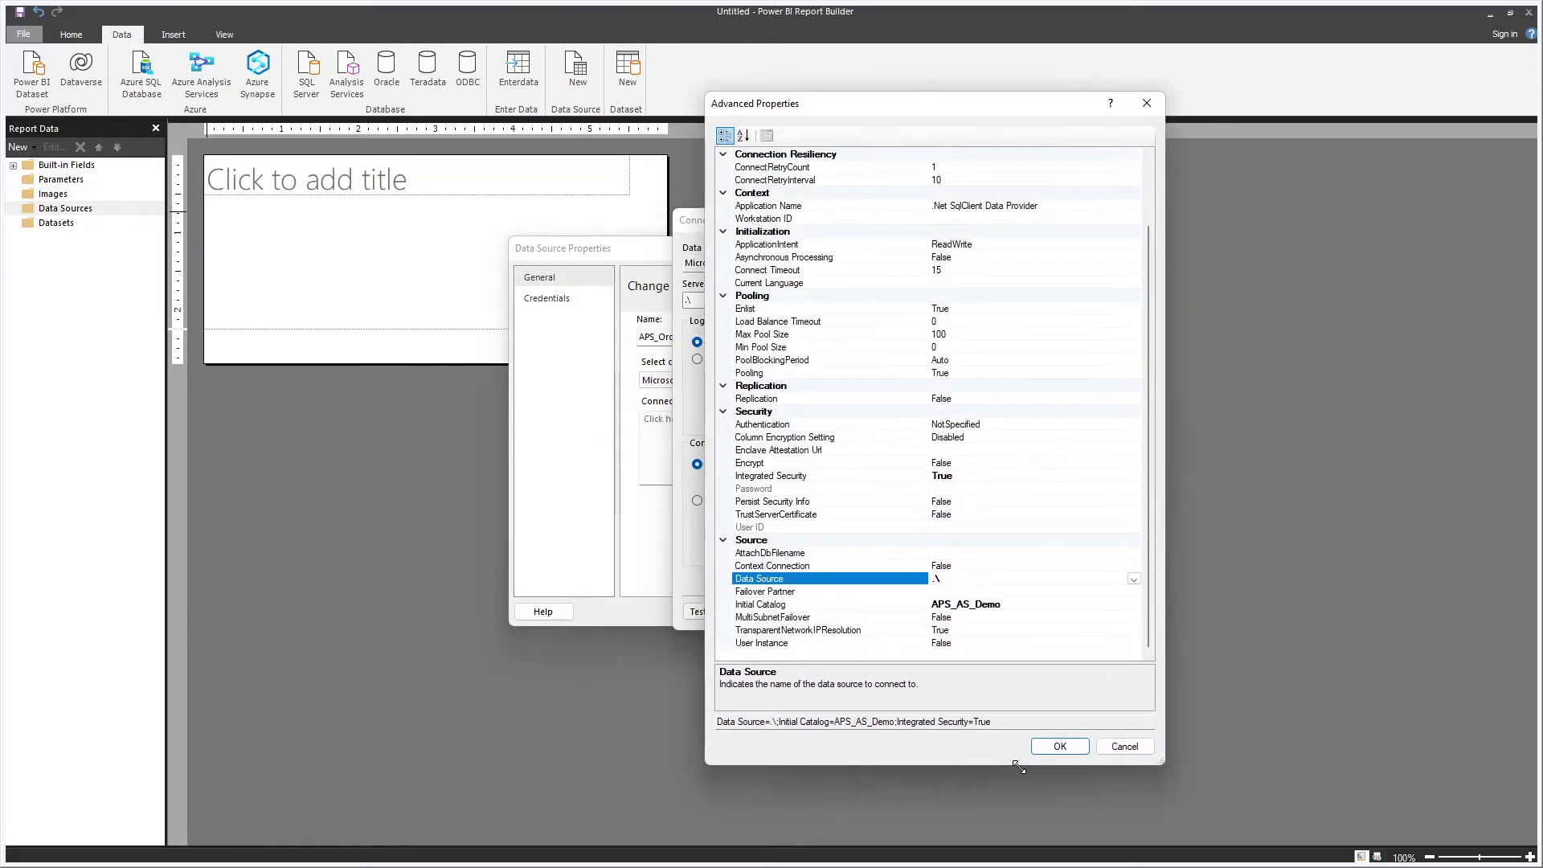
scroll(925, 591, up, 2)
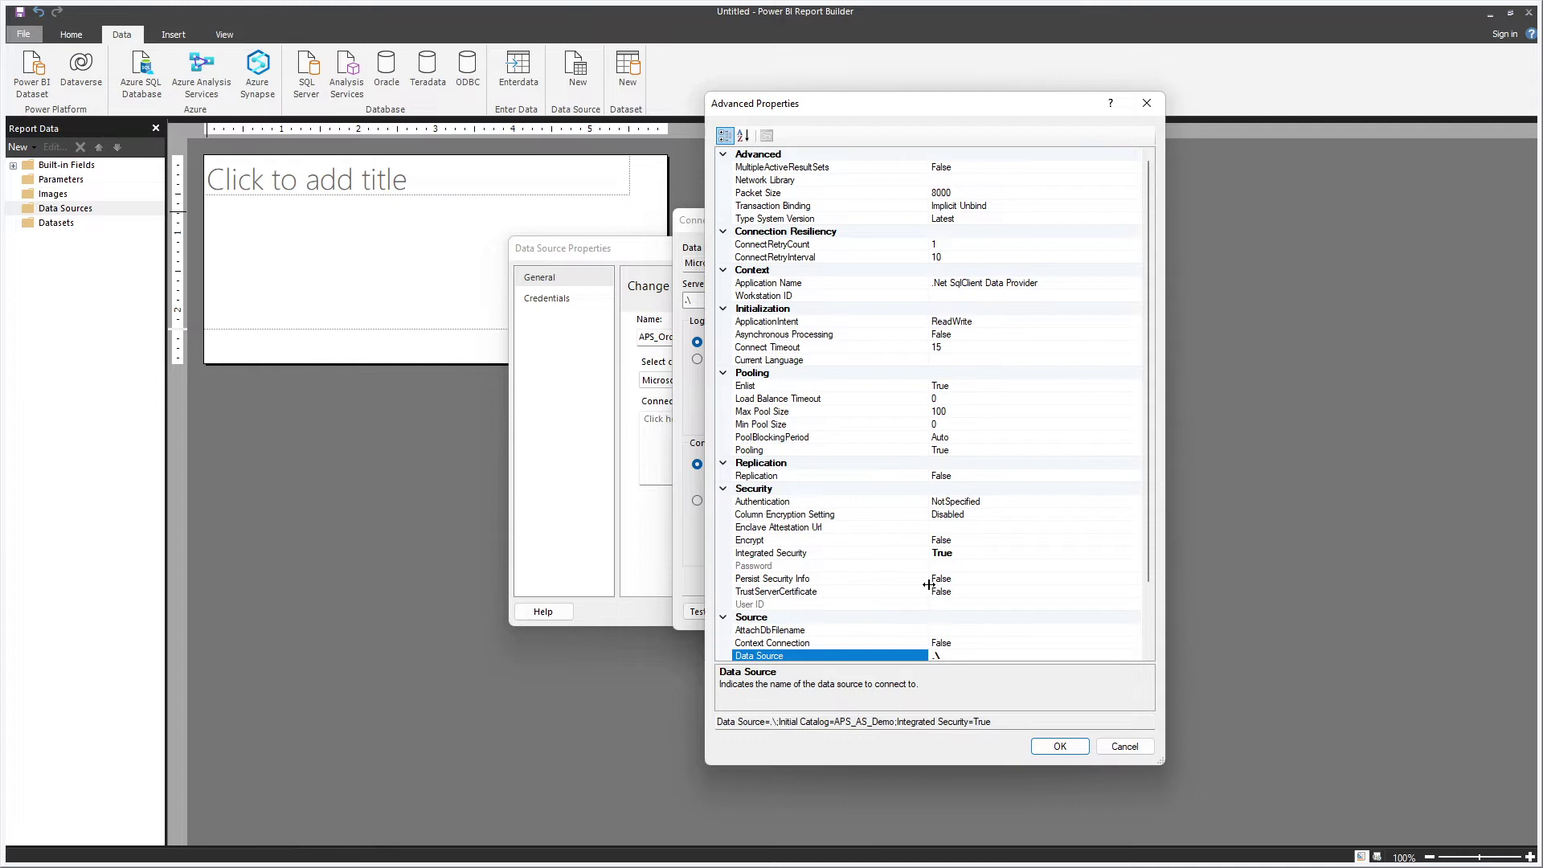
drag(891, 115, 533, 91)
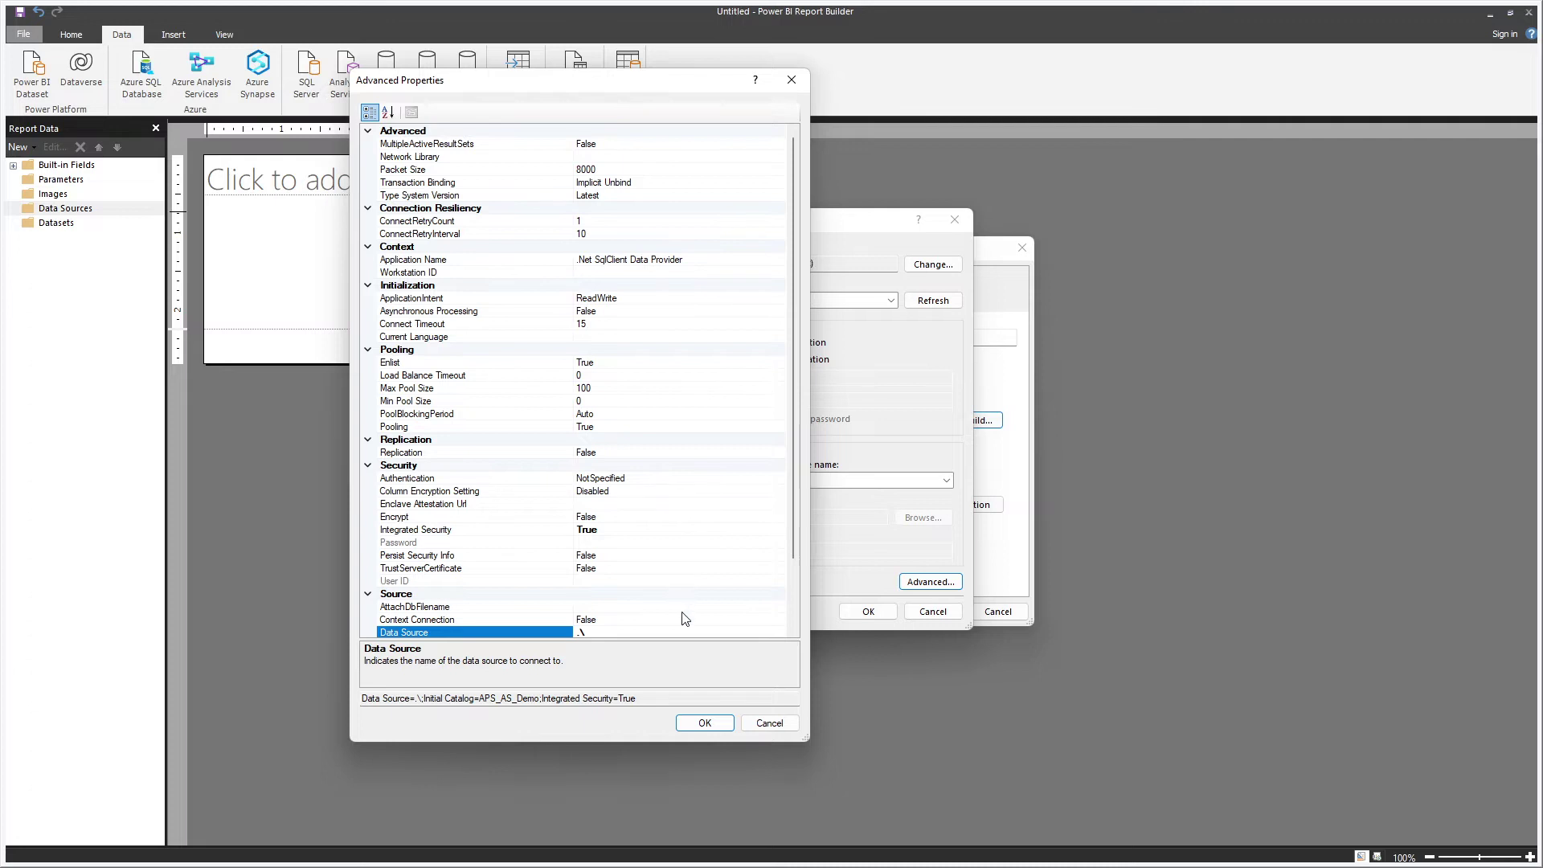
click(707, 724)
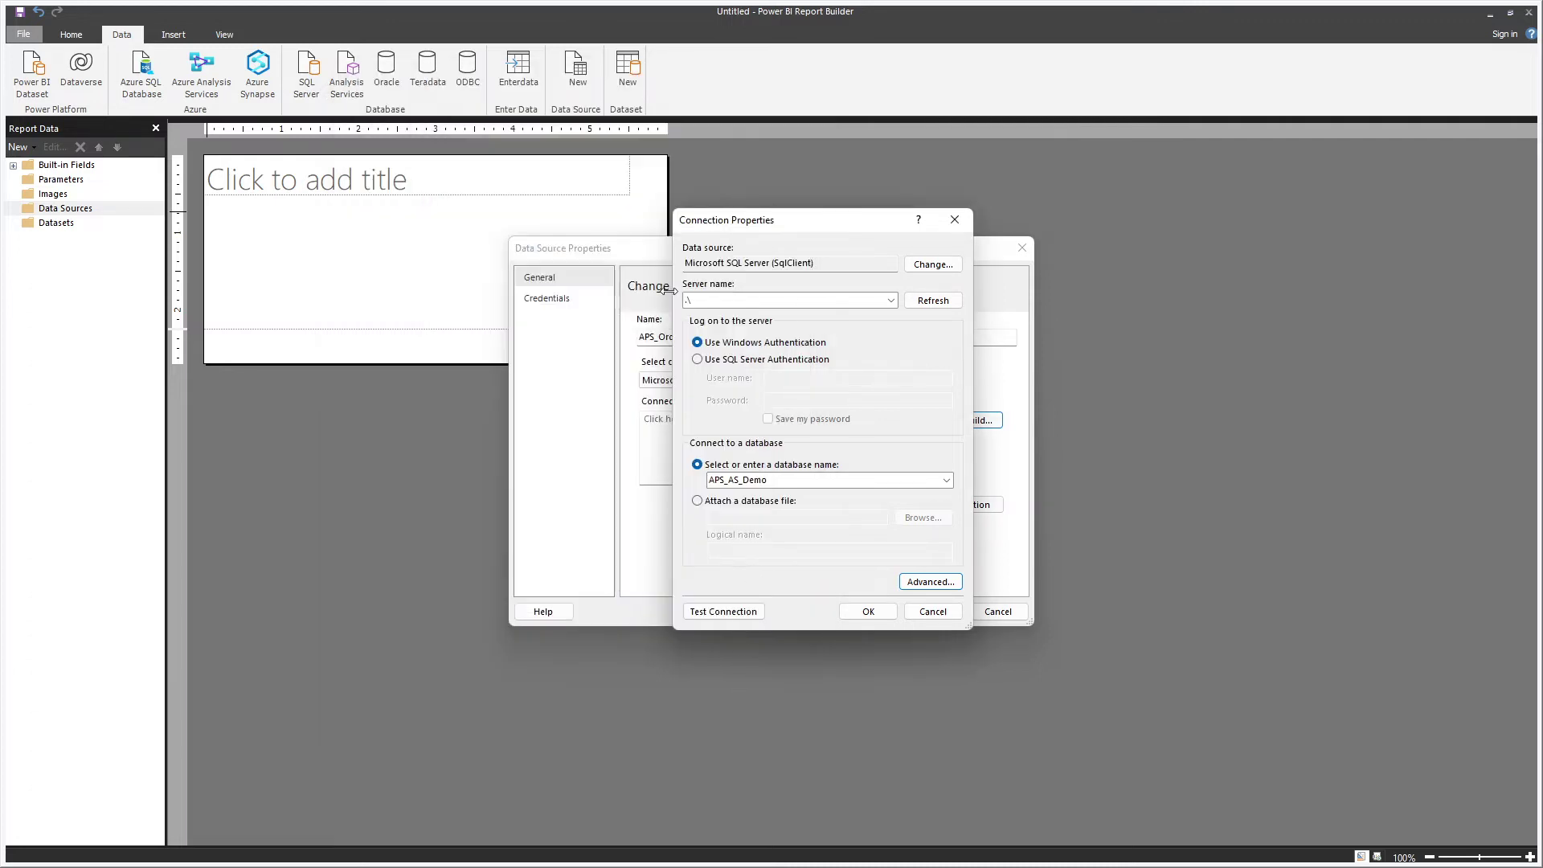
Retest the APS_AS_Demo connection and save the APS_Orders data source.
click(701, 612)
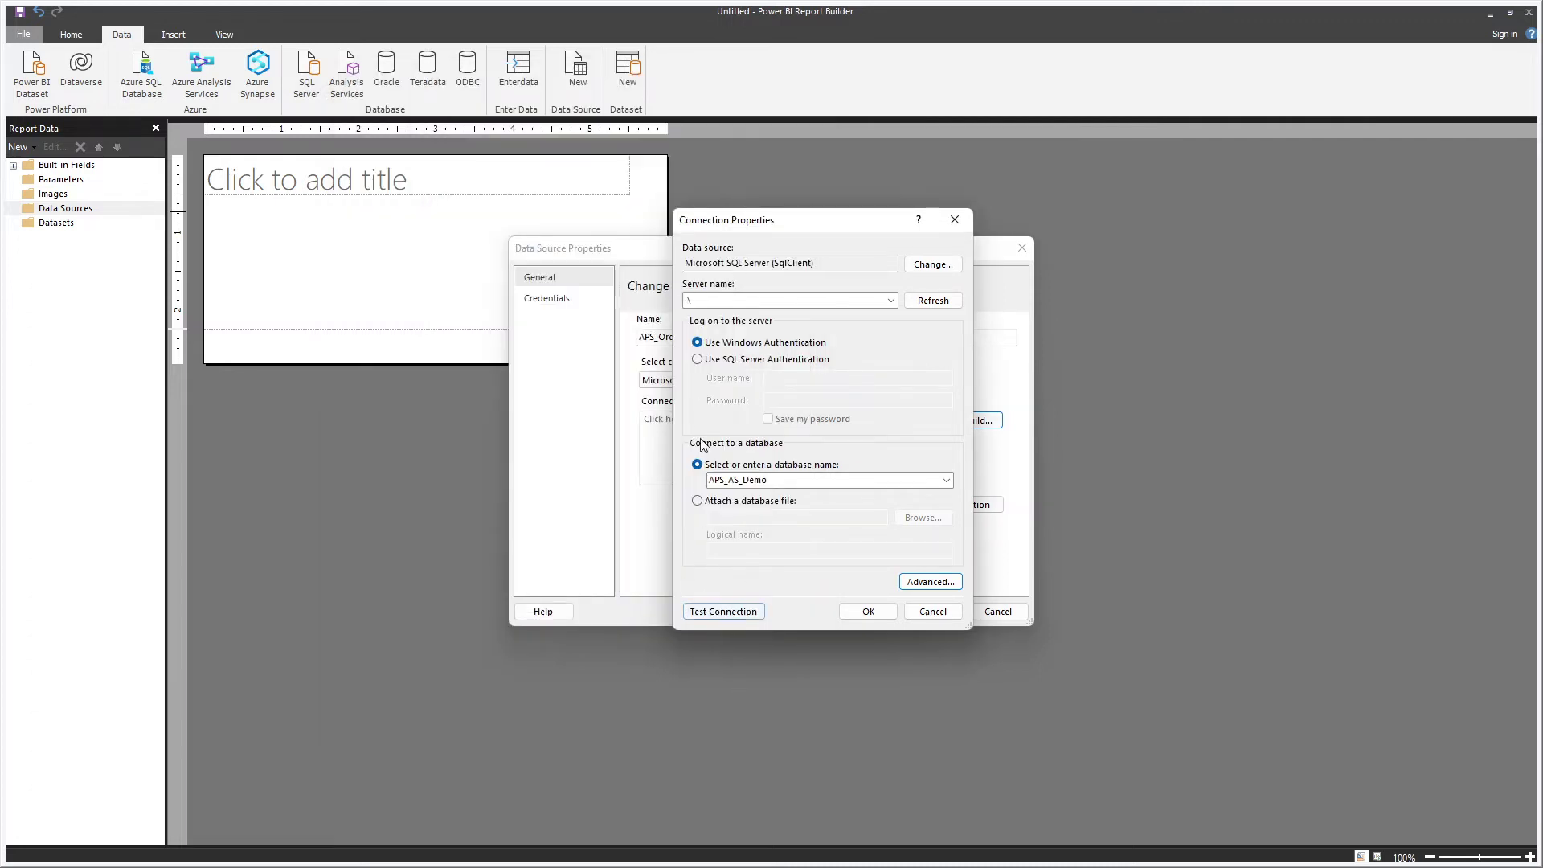
click(700, 609)
click(833, 500)
click(863, 613)
click(932, 612)
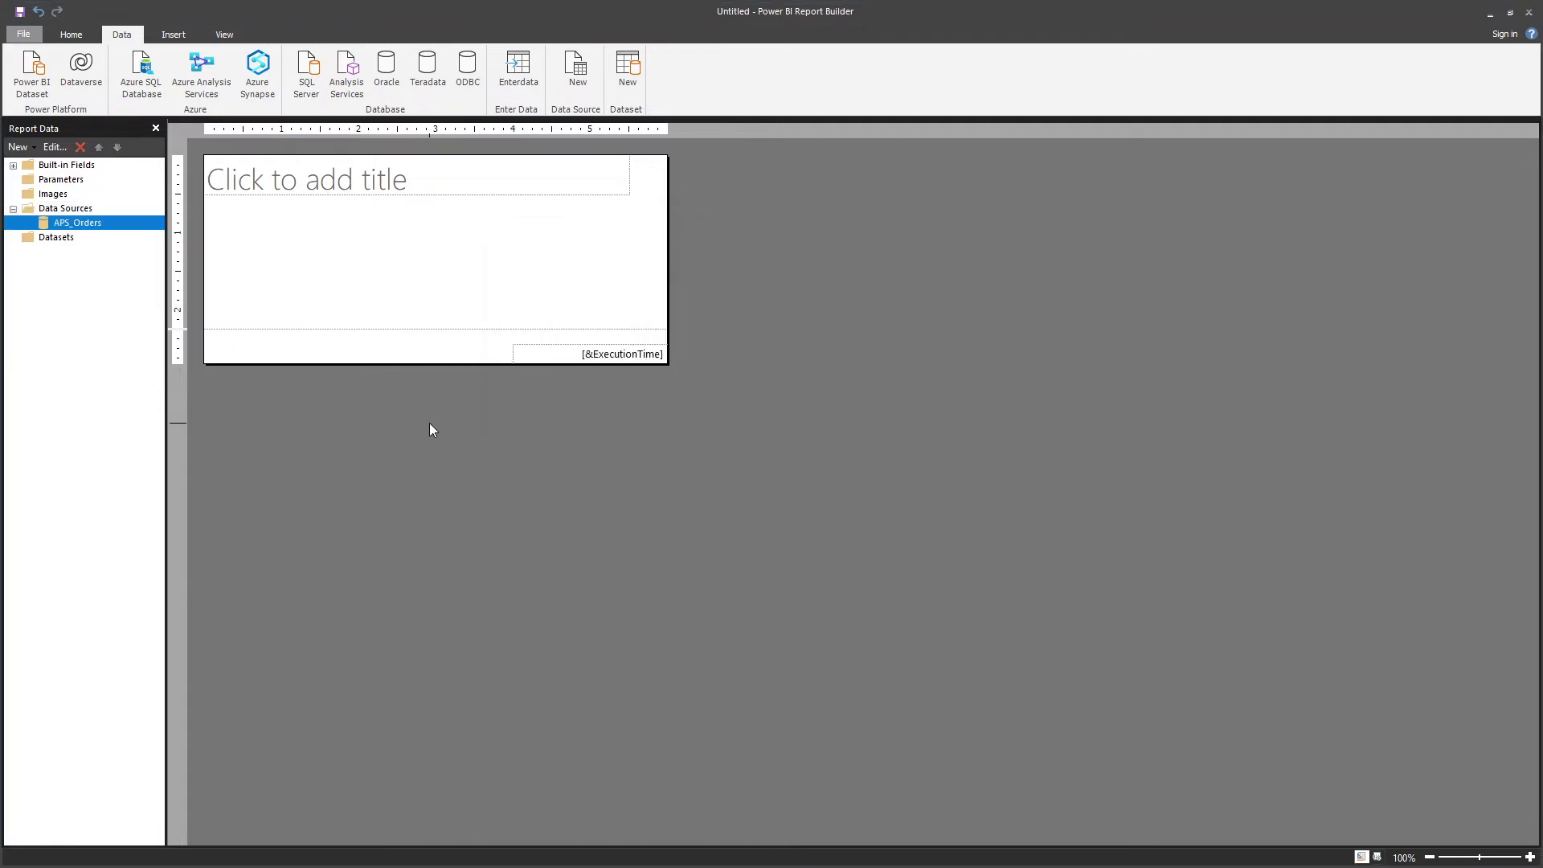
Add another data source using the Enter Data connection type.
right_click(70, 210)
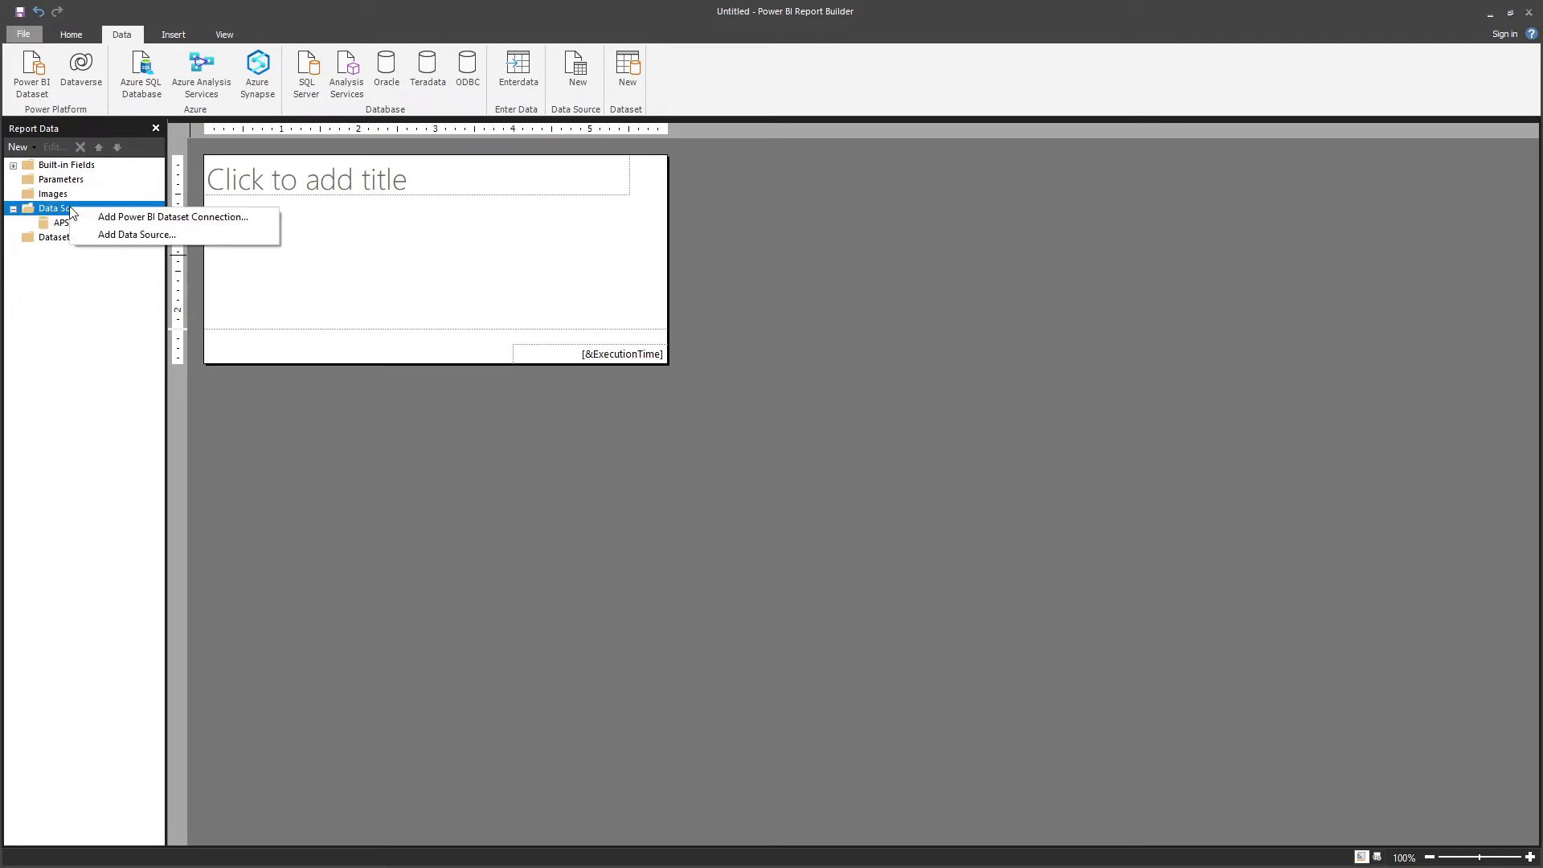
click(103, 236)
click(761, 380)
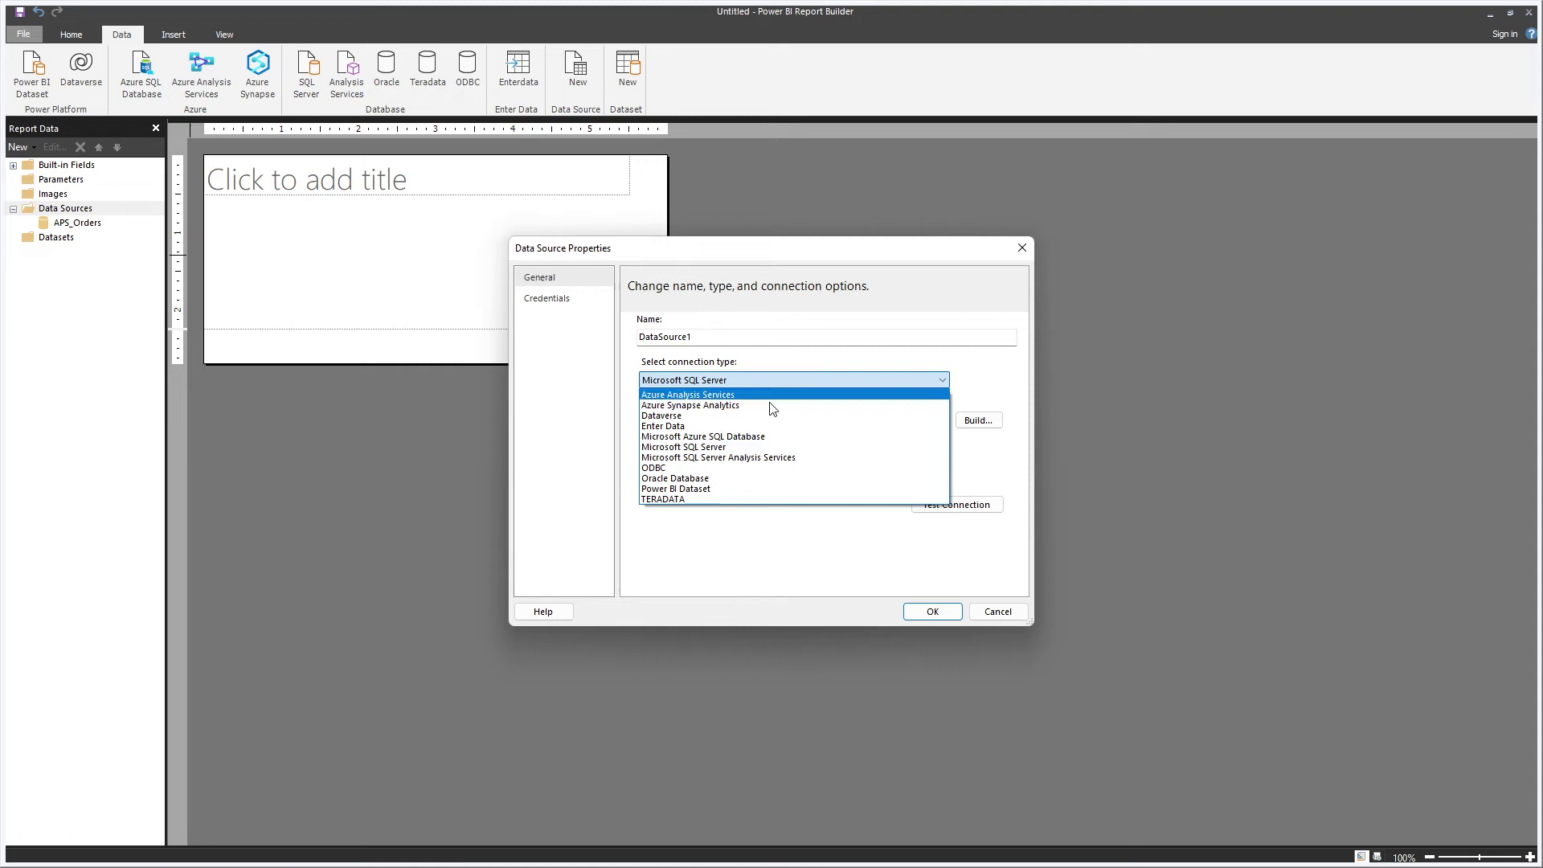
click(714, 426)
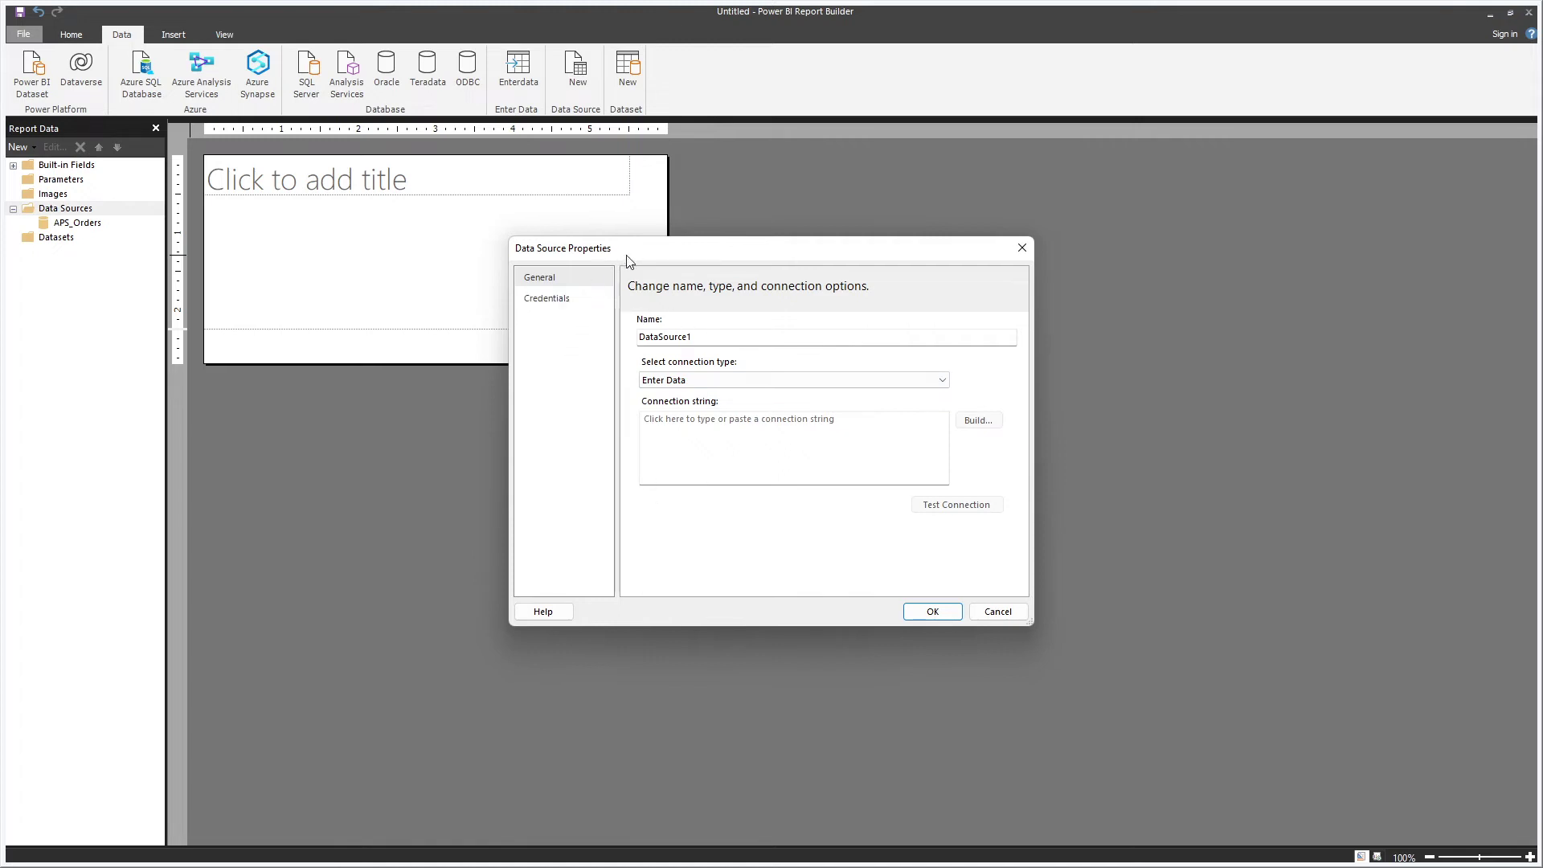
drag(619, 257, 605, 199)
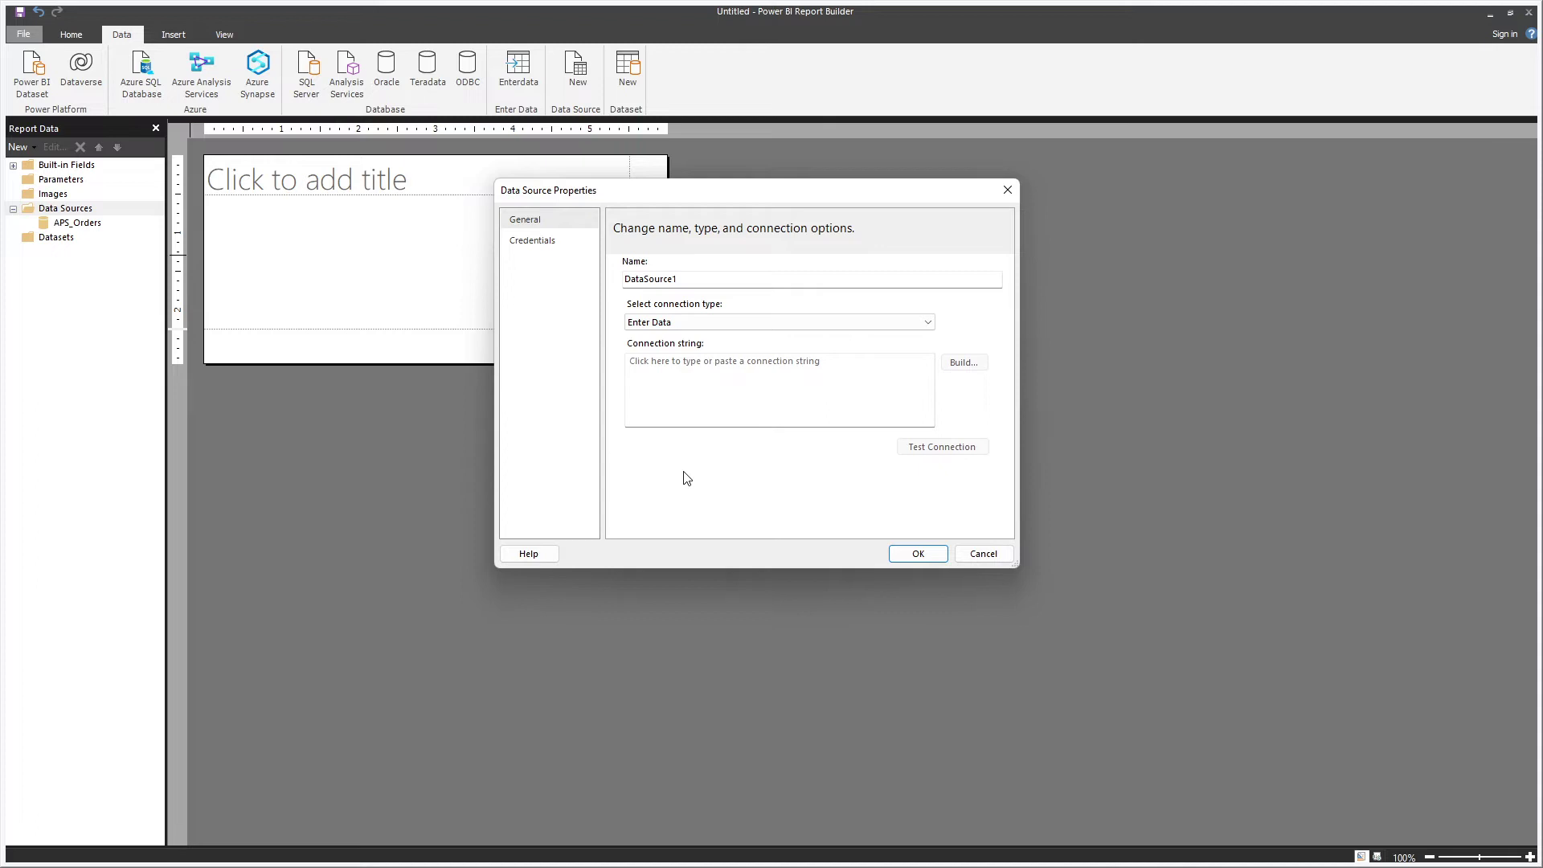
click(916, 554)
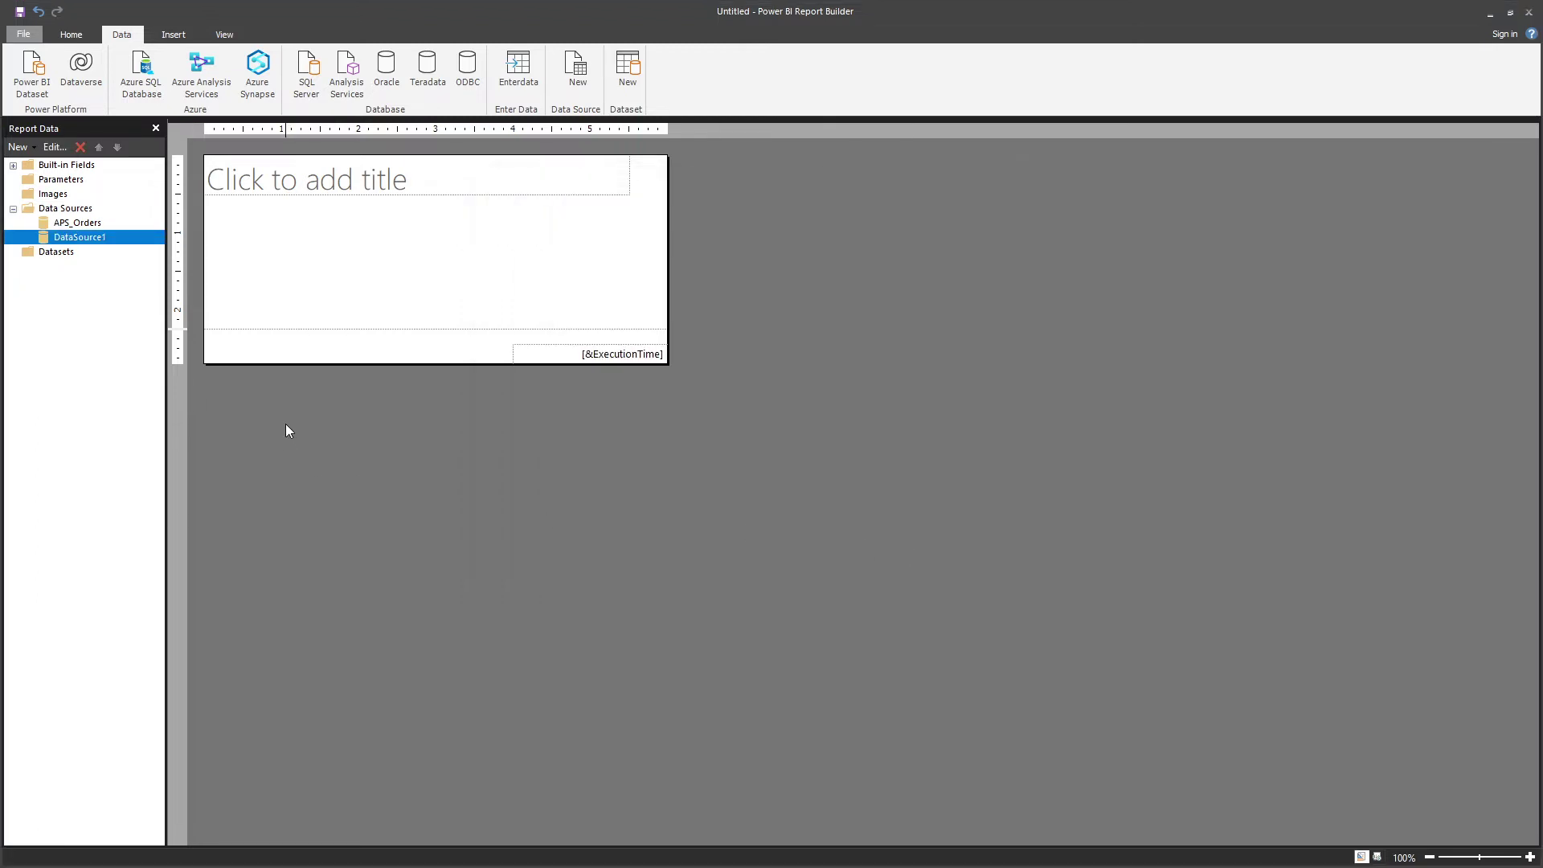
Rename DataSource1 to StaticTable.
right_click(98, 238)
click(121, 296)
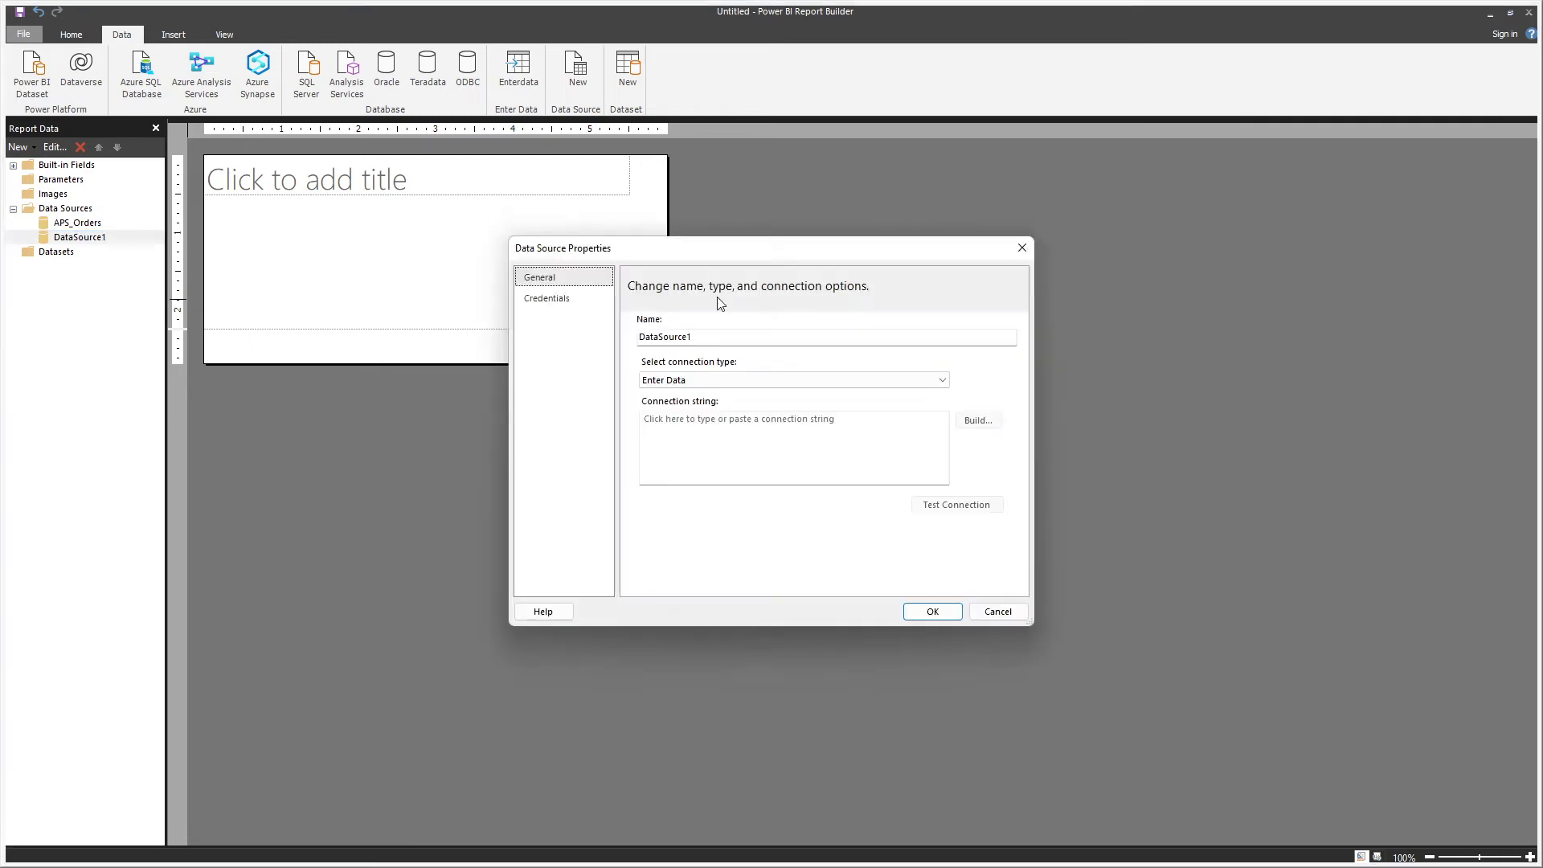
double_click(729, 335)
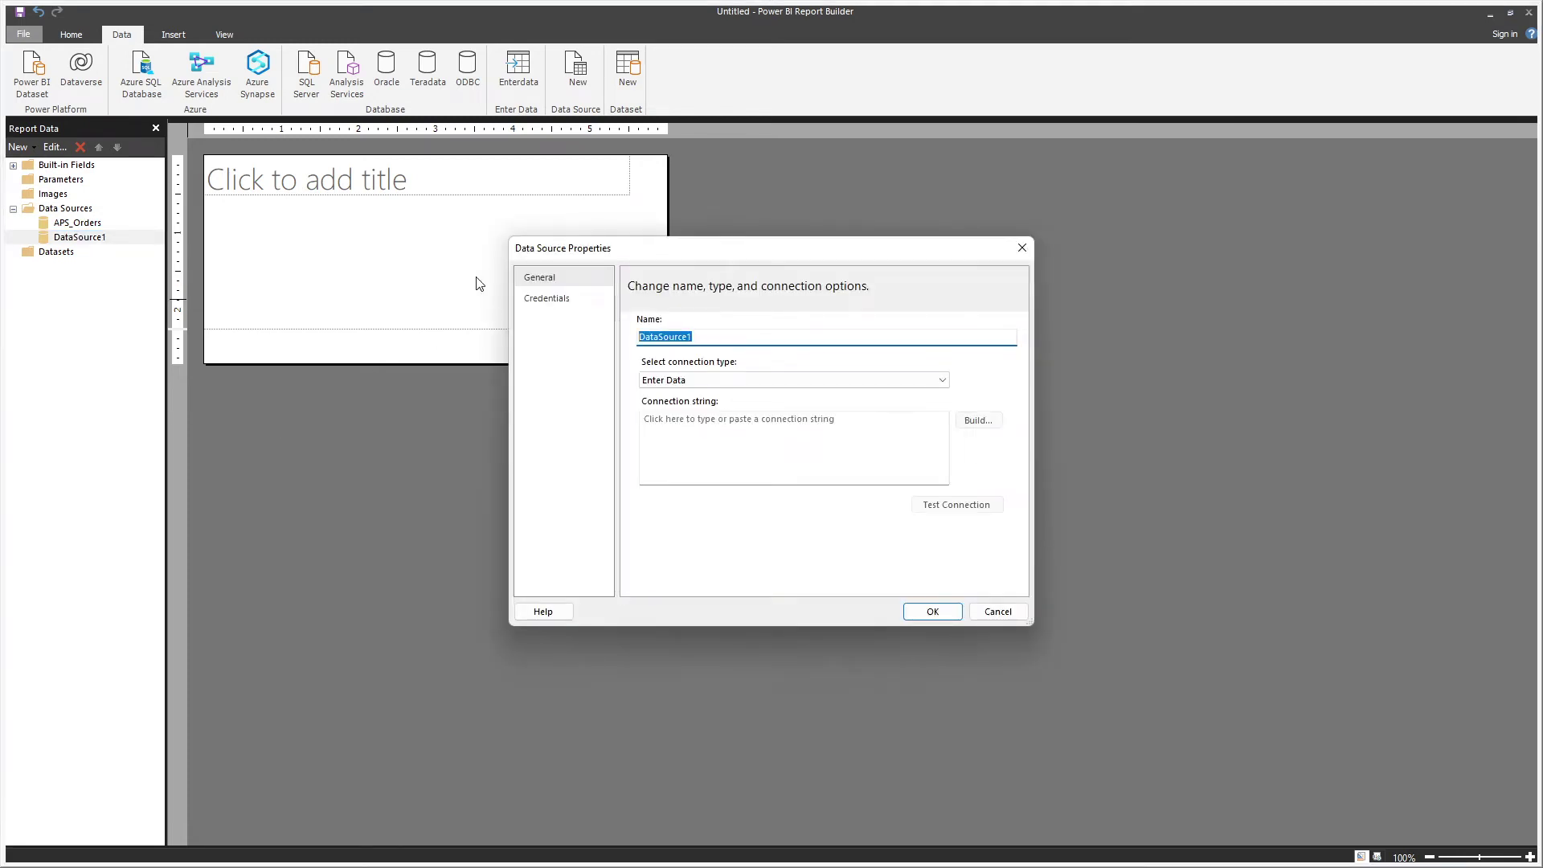
text(St)
click(931, 613)
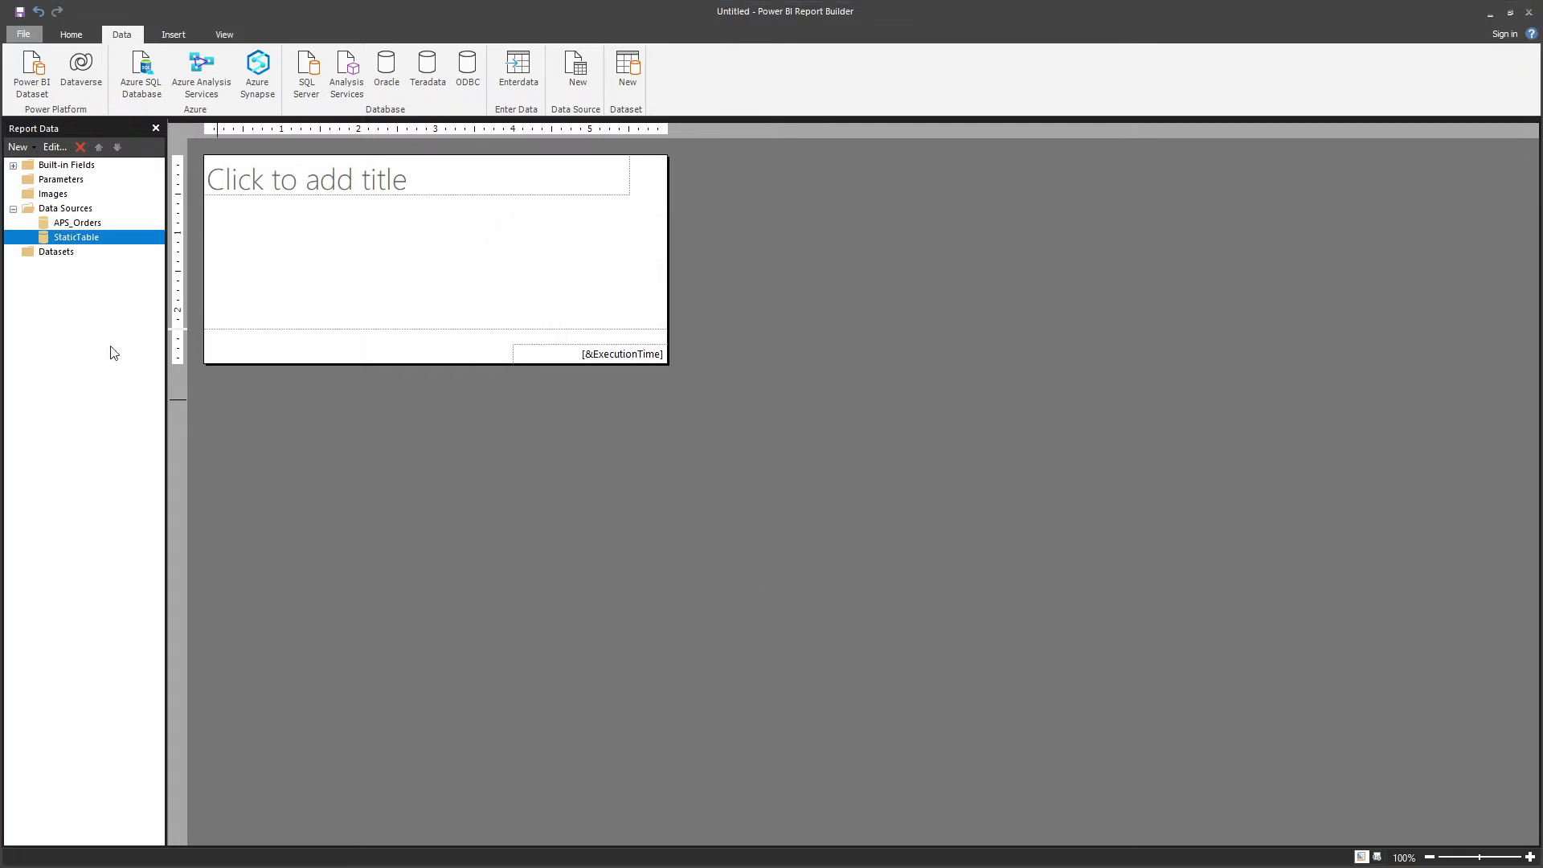
right_click(55, 253)
Create a dataset named Orders using the APS_Orders data source.
click(64, 264)
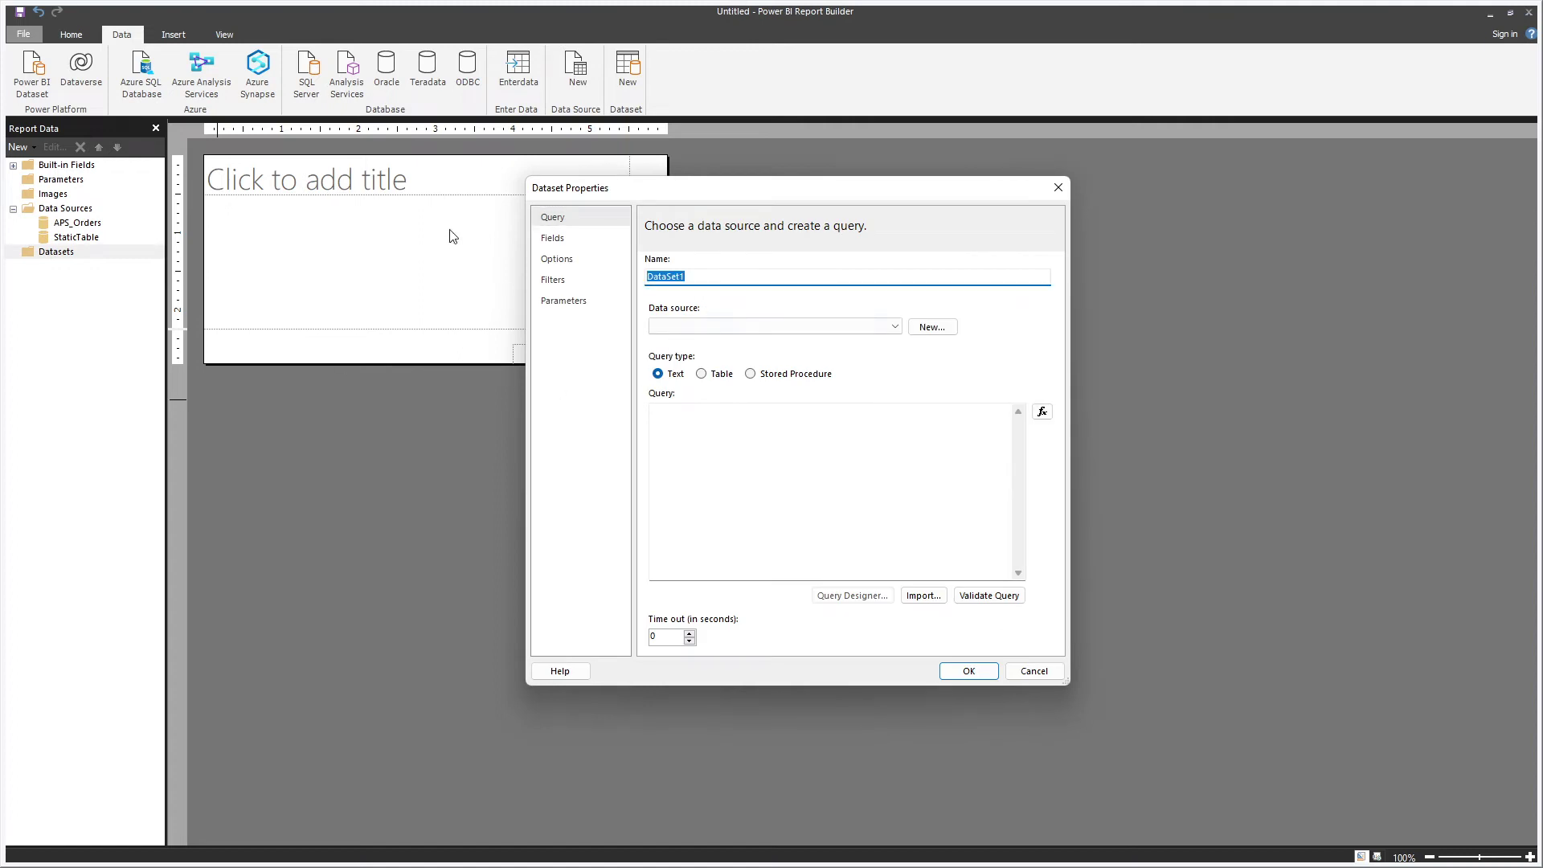
text(Orders)
click(720, 326)
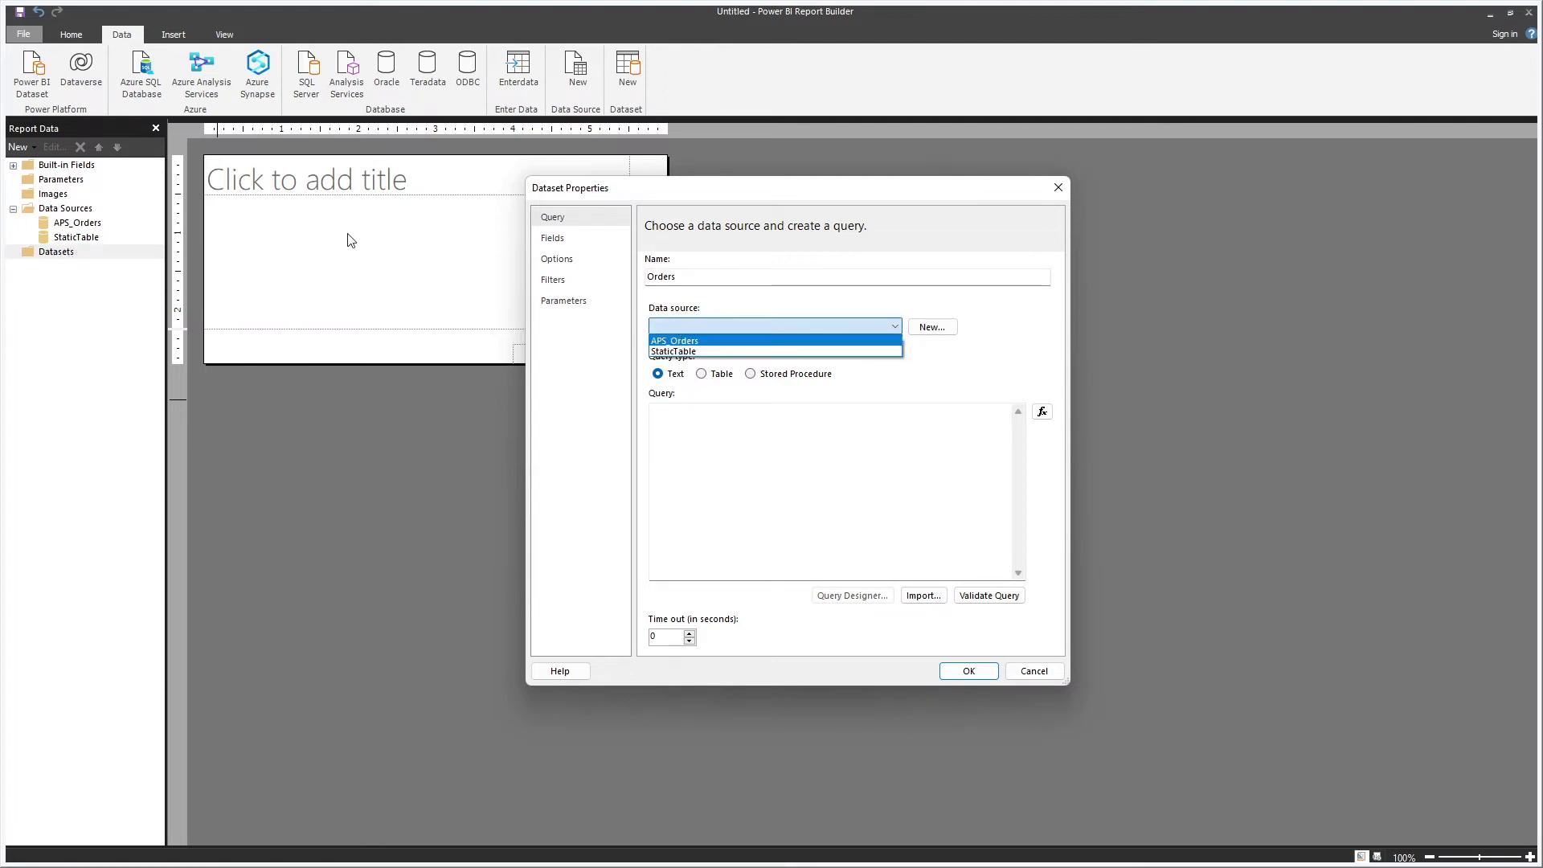
click(676, 345)
click(719, 452)
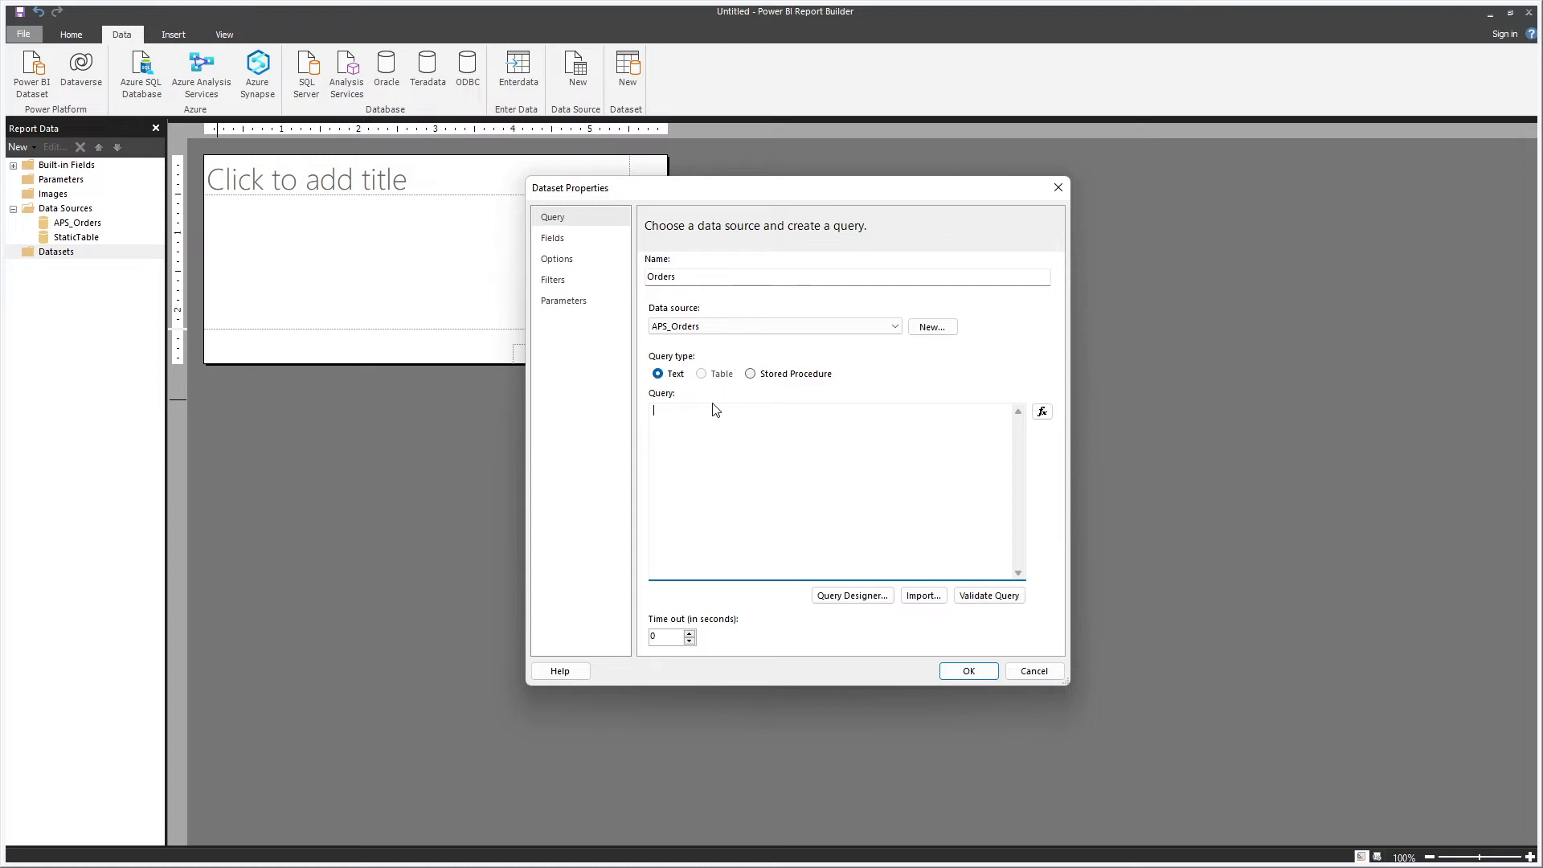
Try the Stored Procedure query type, then set it back to Text.
click(769, 375)
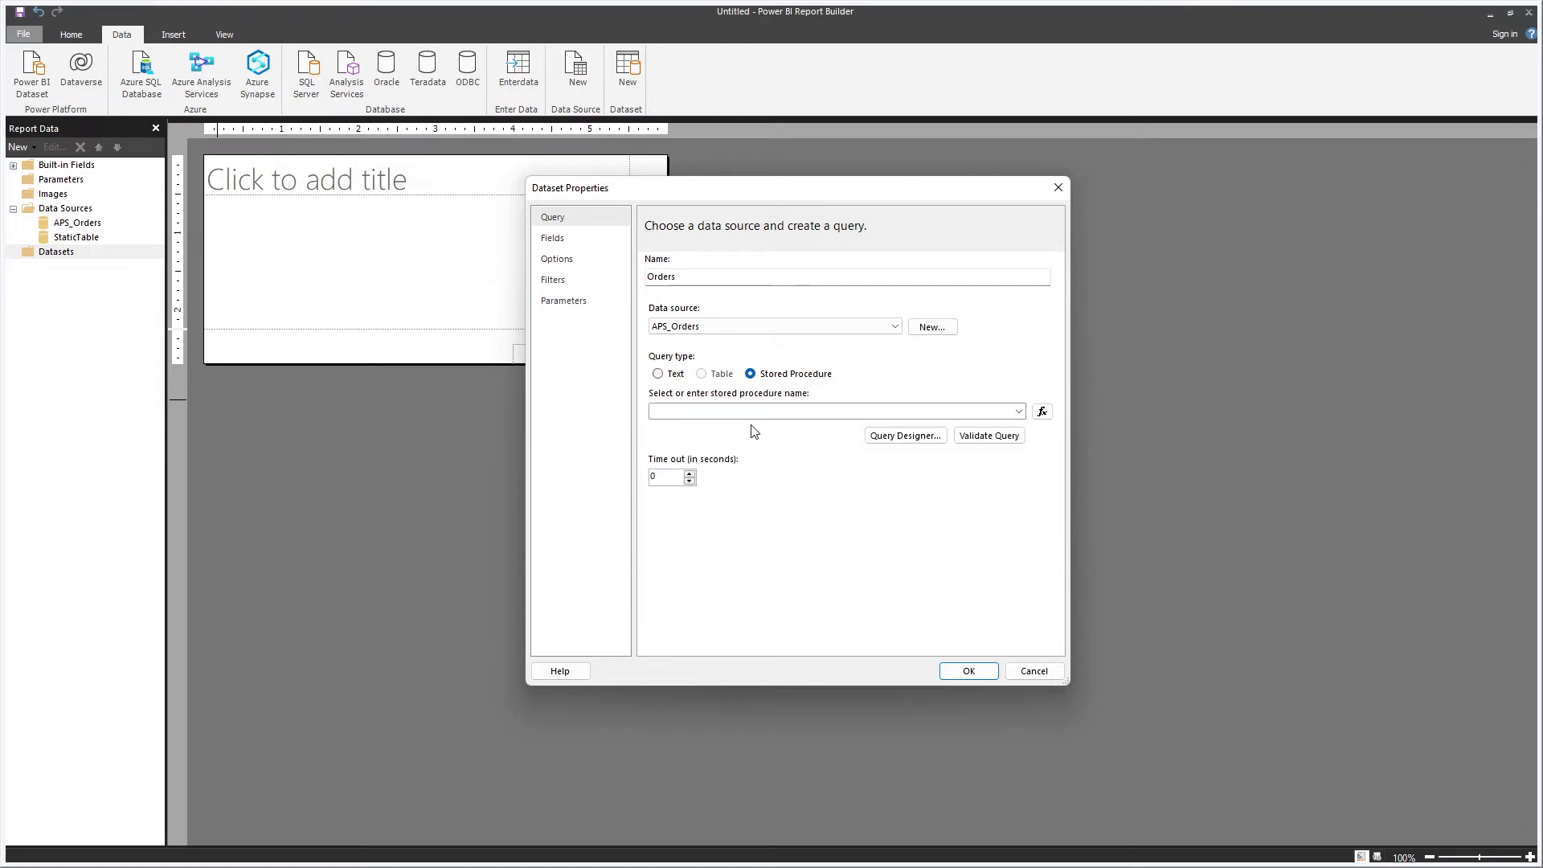
click(1019, 411)
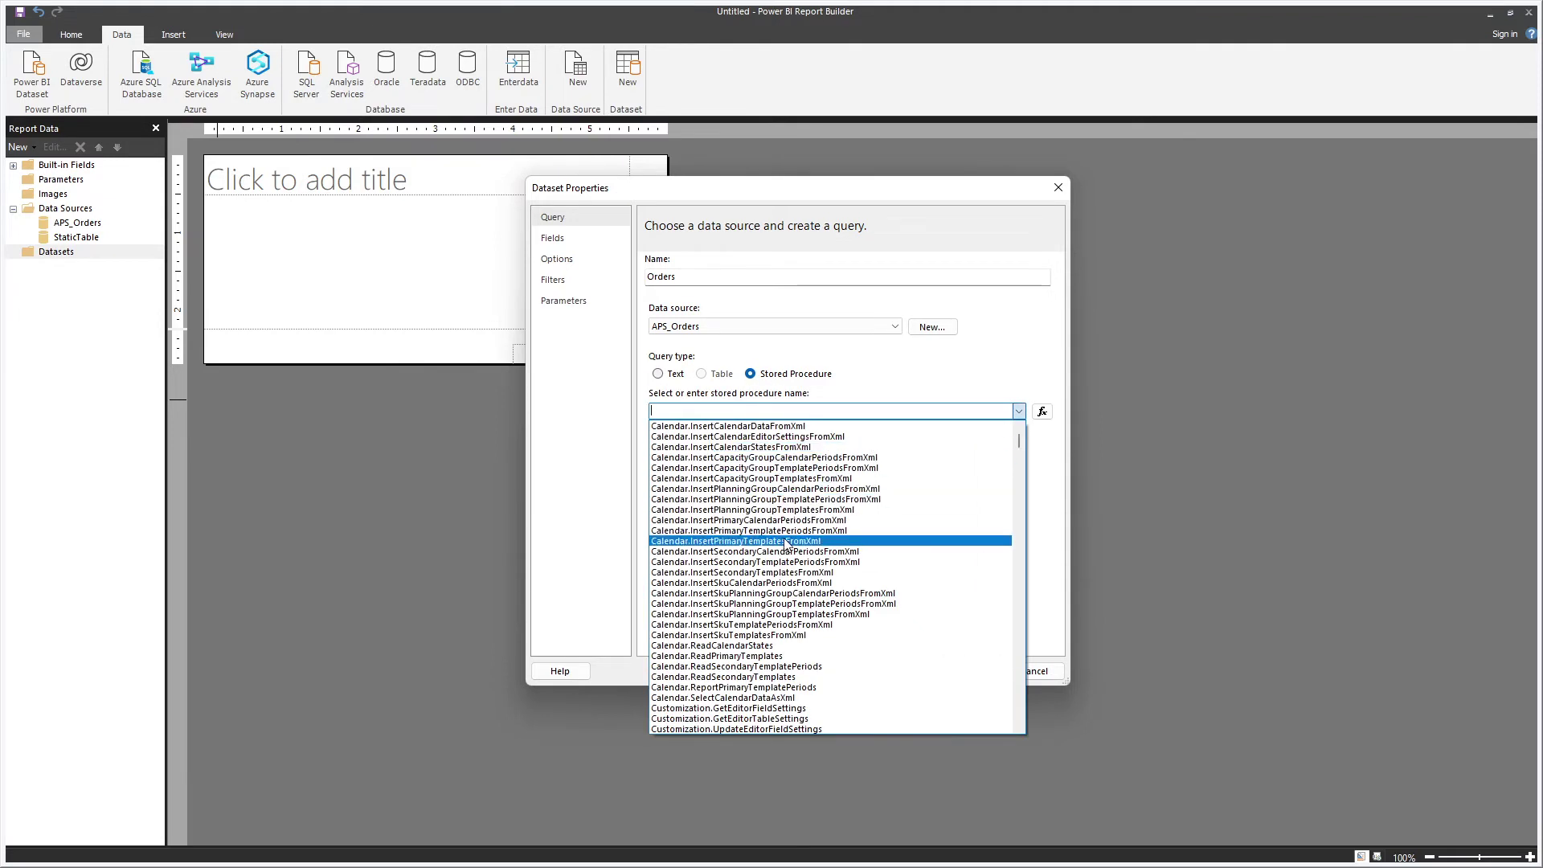
click(1058, 523)
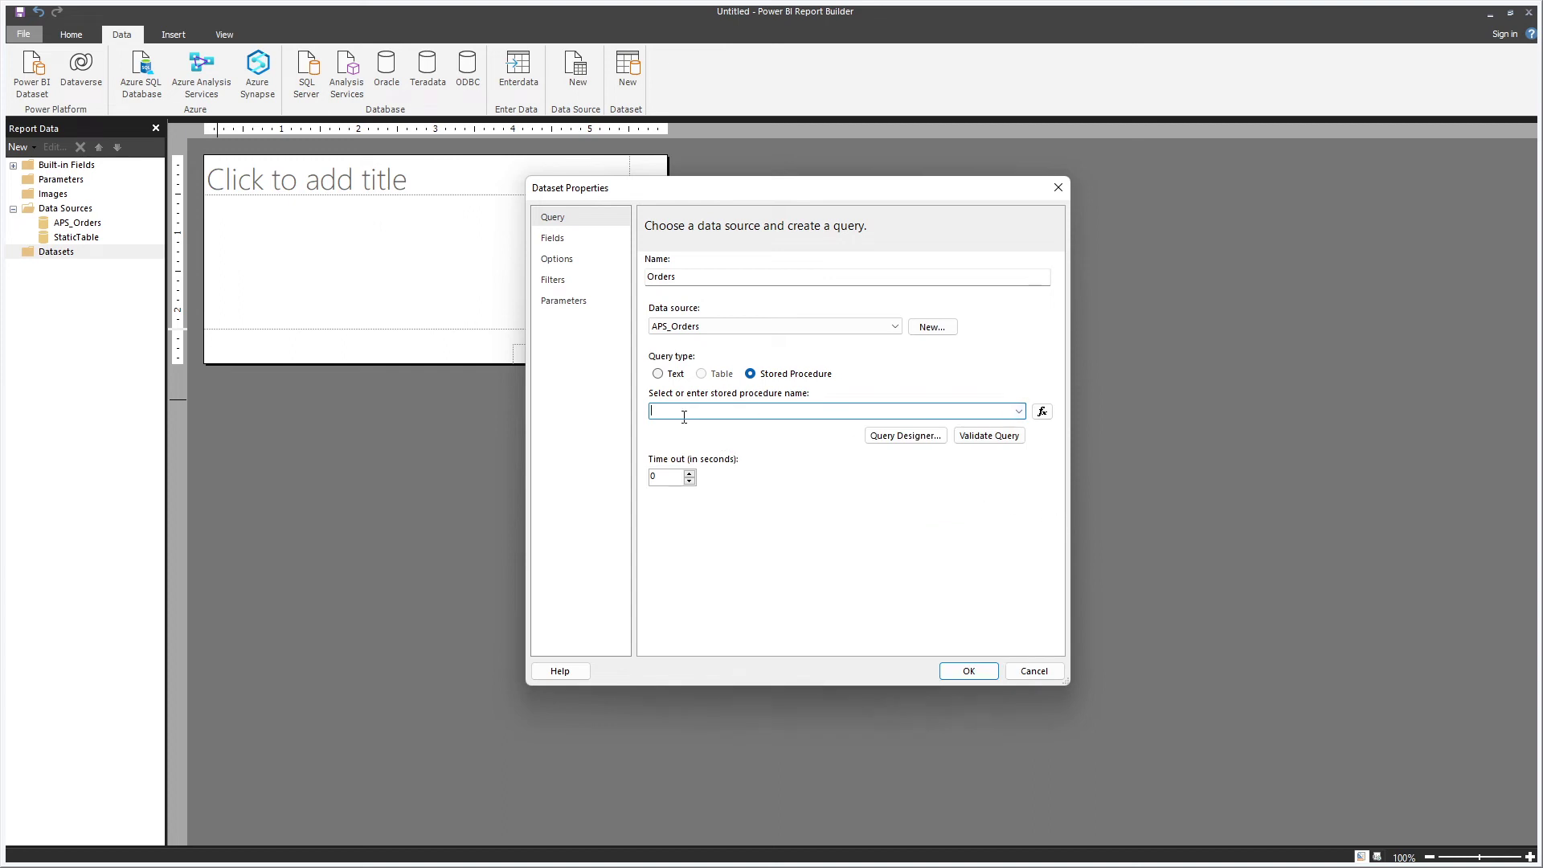
click(672, 374)
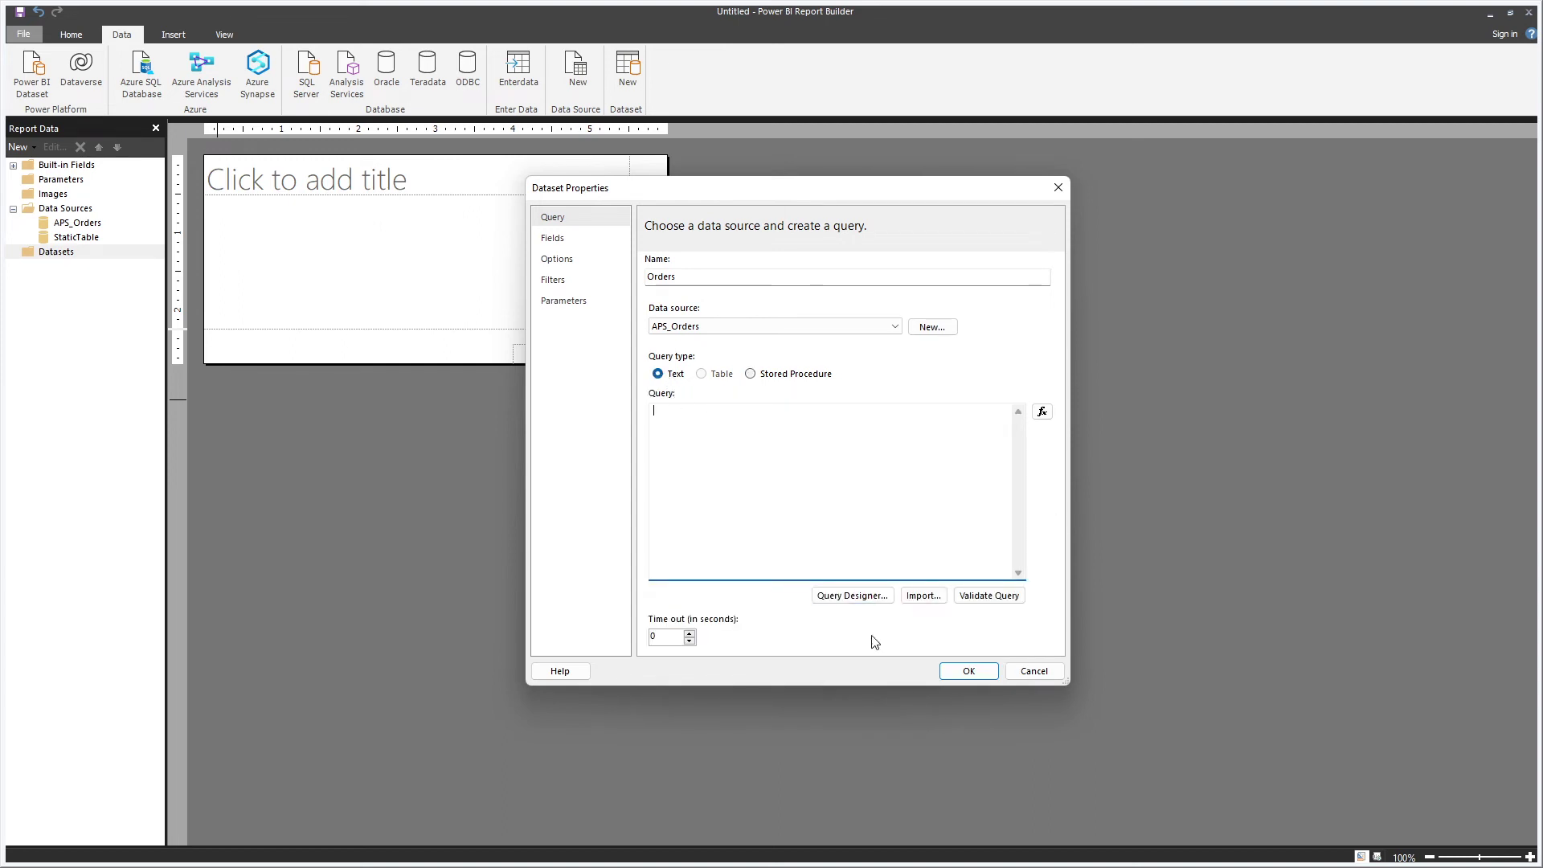
Open the Query Designer for Orders and reposition its window to view the schemas.
click(853, 595)
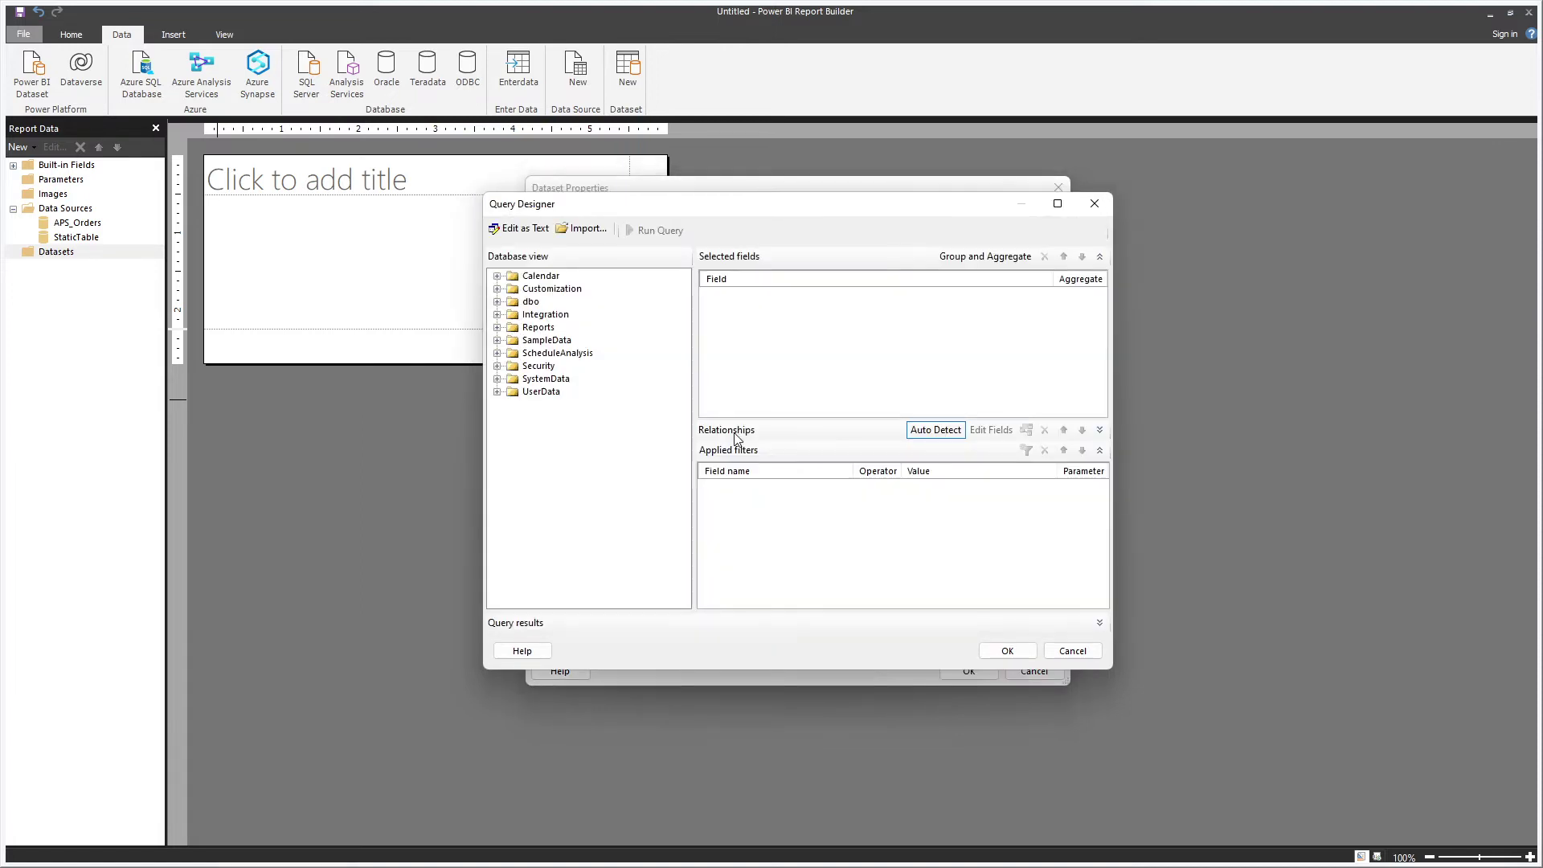
drag(710, 210, 809, 291)
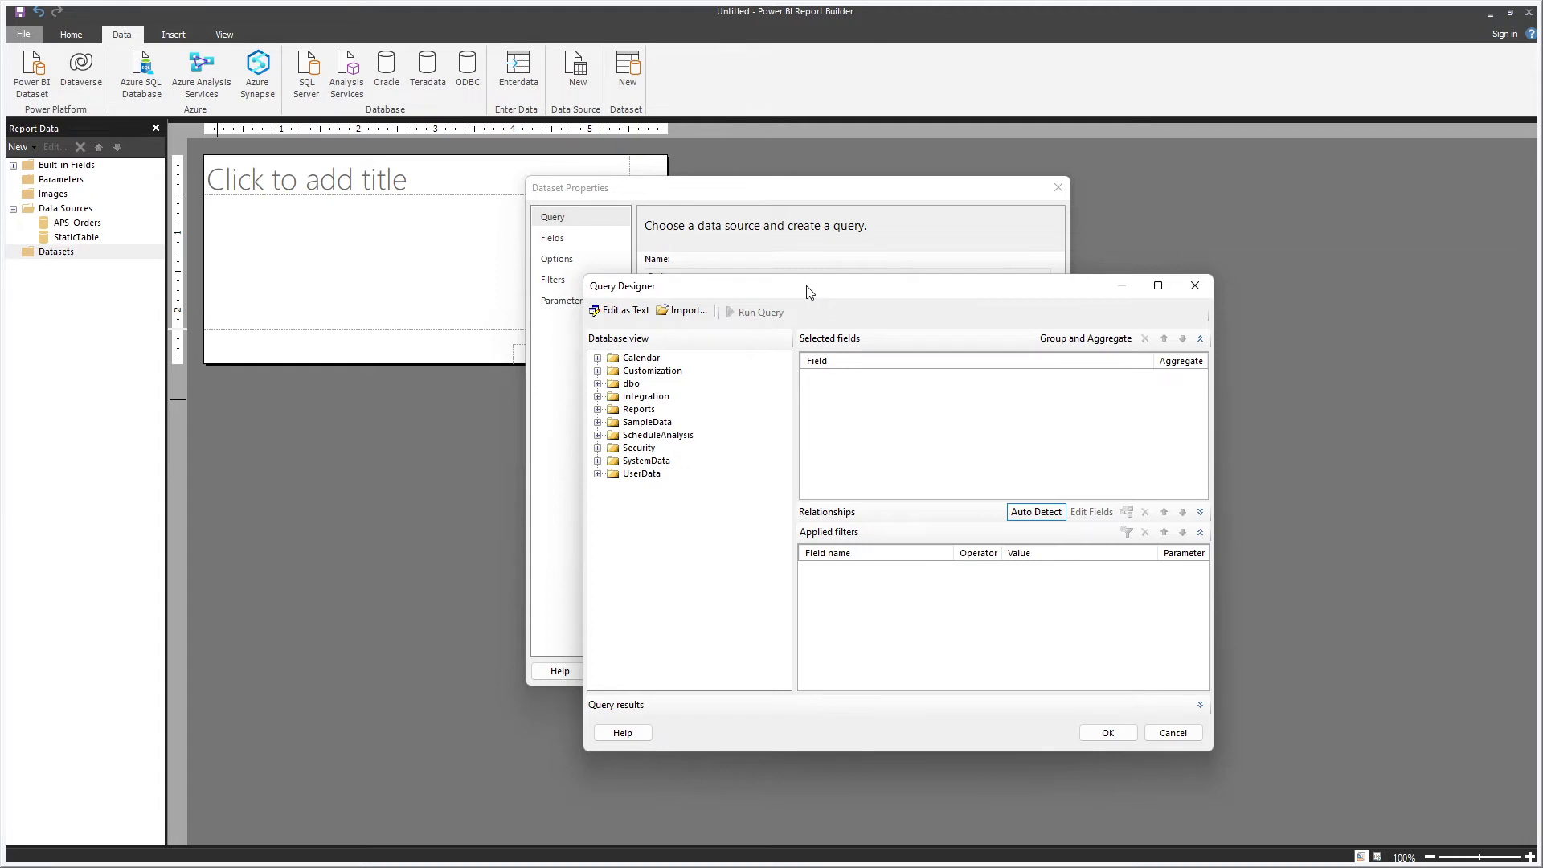
drag(809, 291, 712, 215)
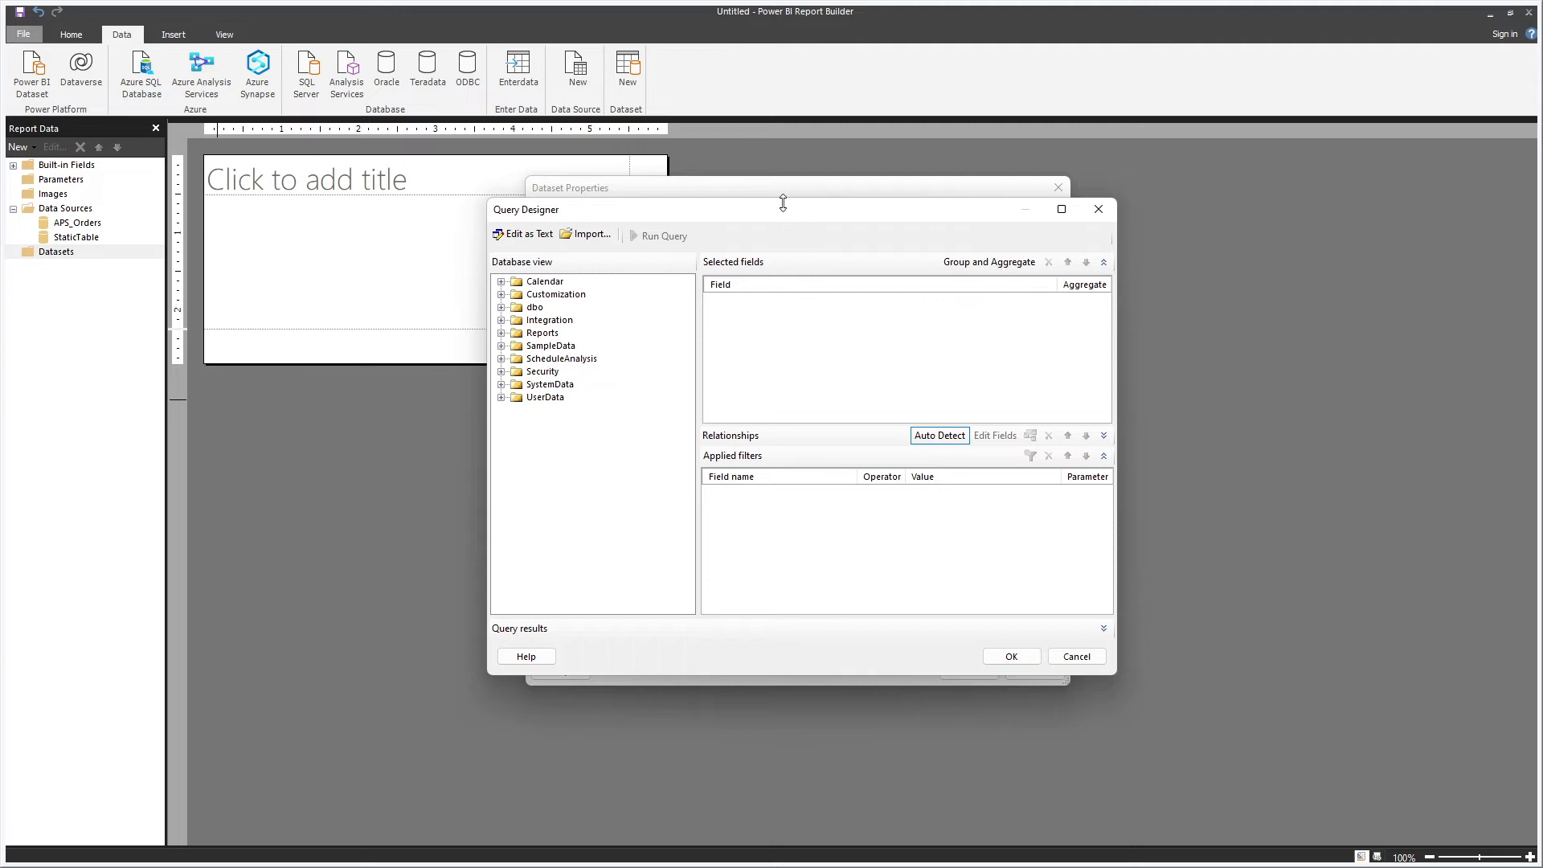
drag(775, 214, 739, 207)
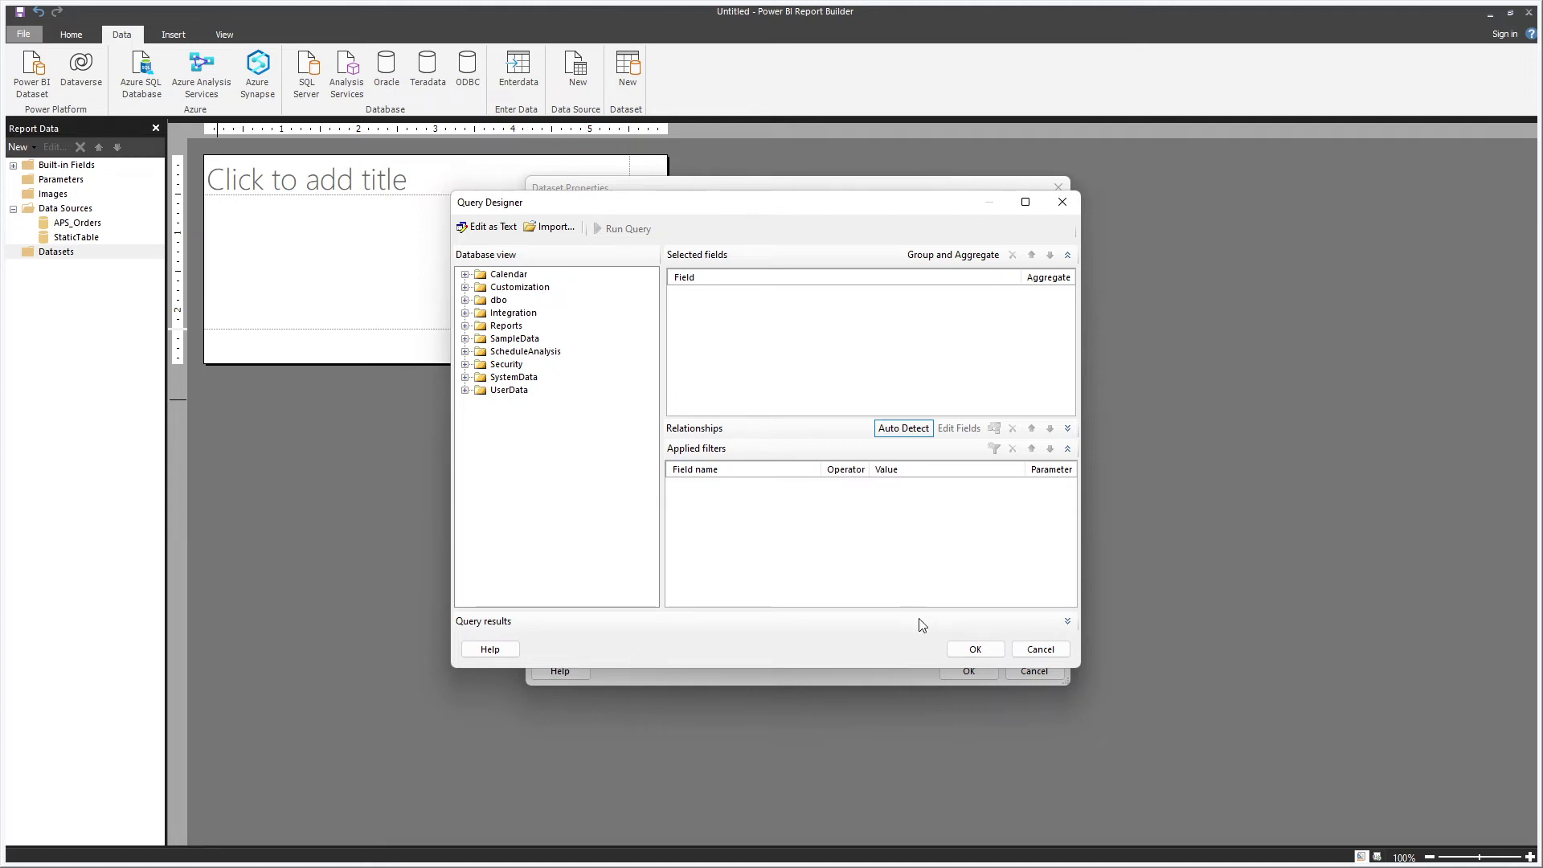
drag(737, 197, 837, 200)
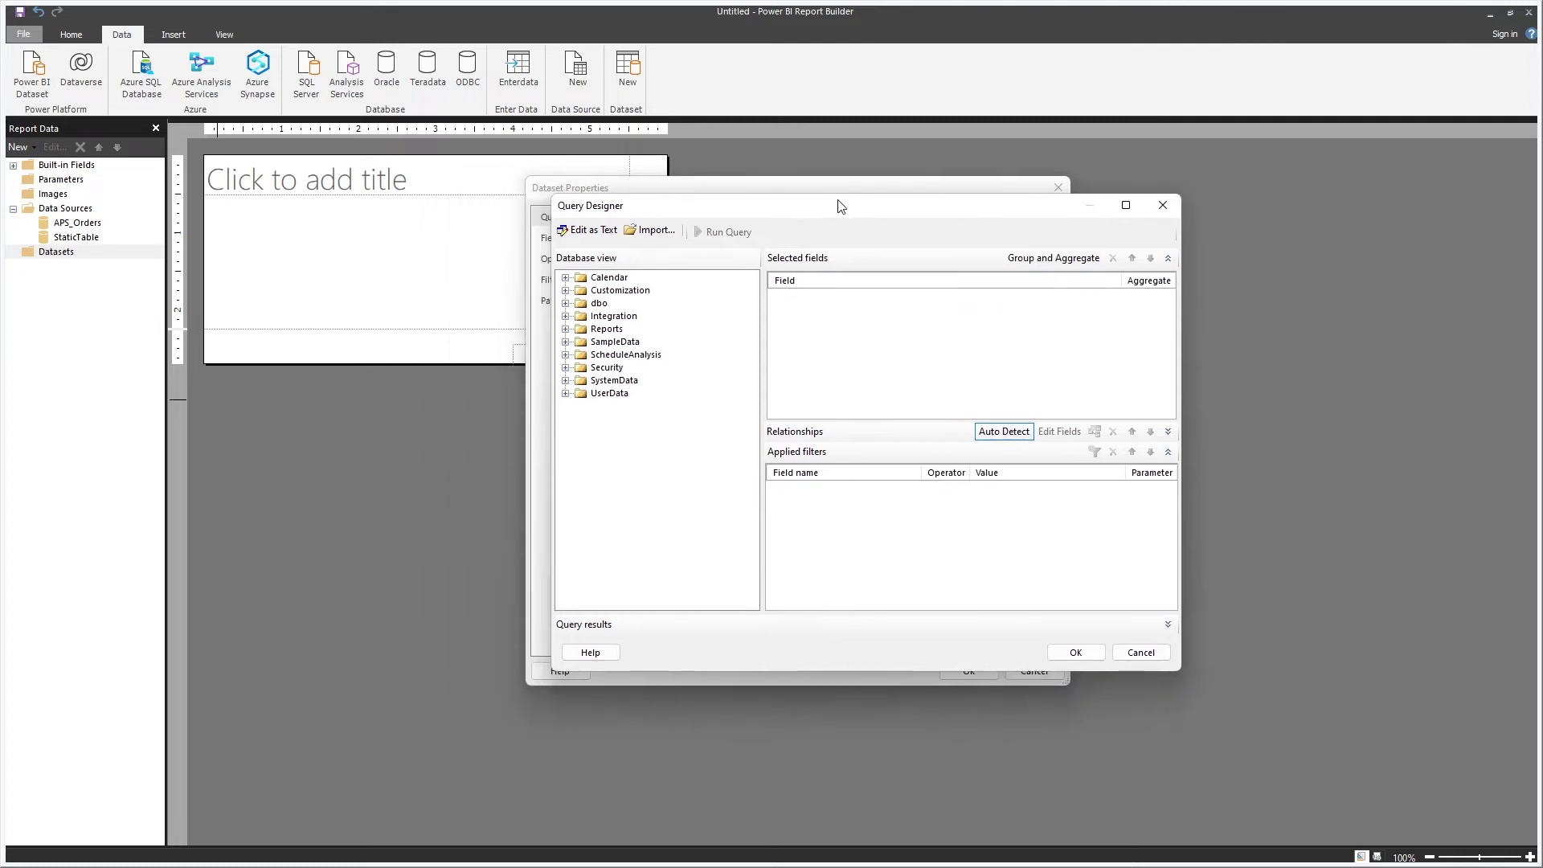
Enter the query selecting OrderNo, OpNo, OperationName, Resource FROM UserData.Orders WHERE O.DatasetId = 15.
click(1139, 652)
click(838, 485)
text(SELECT)
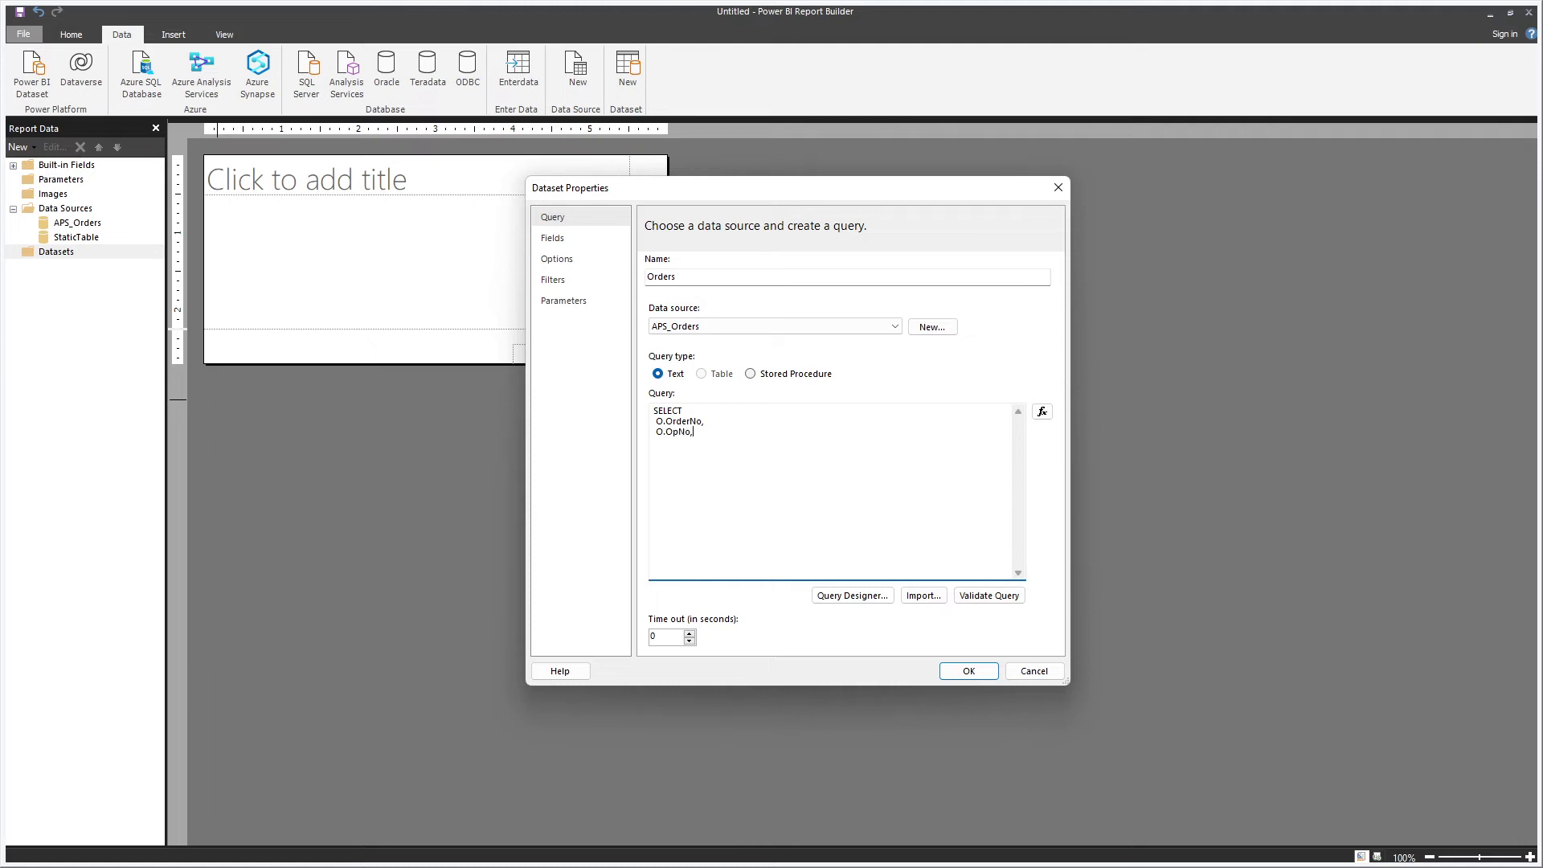
text(erationName,)
key(Return)
text(FROM UserData.IOr)
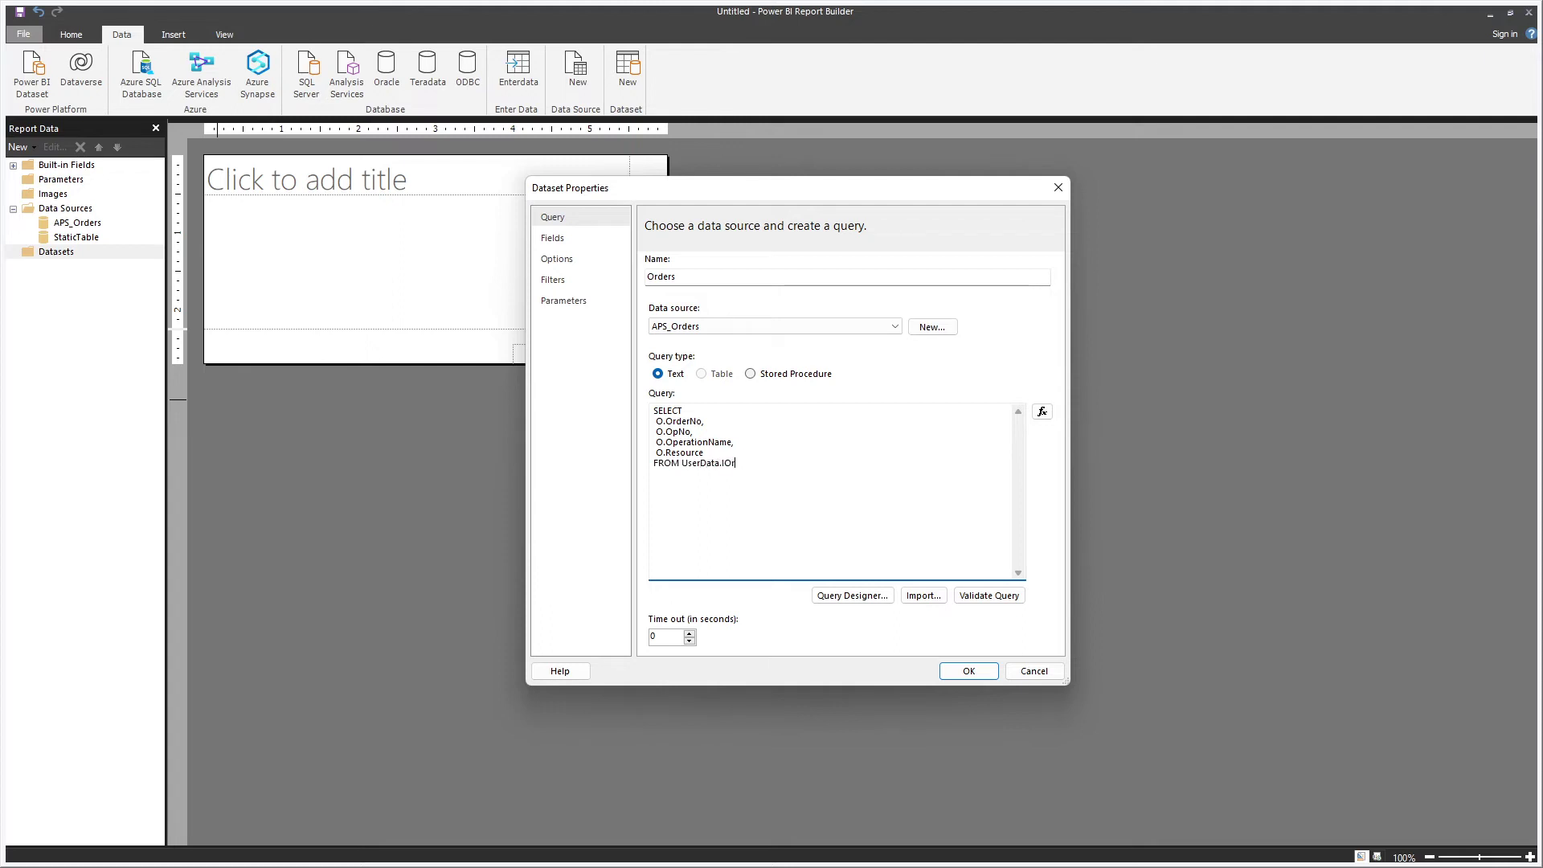
key(BackSpace)
key(BackSpace)
text(Orders O )
text(WHERE  O.)
text(DatasetId)
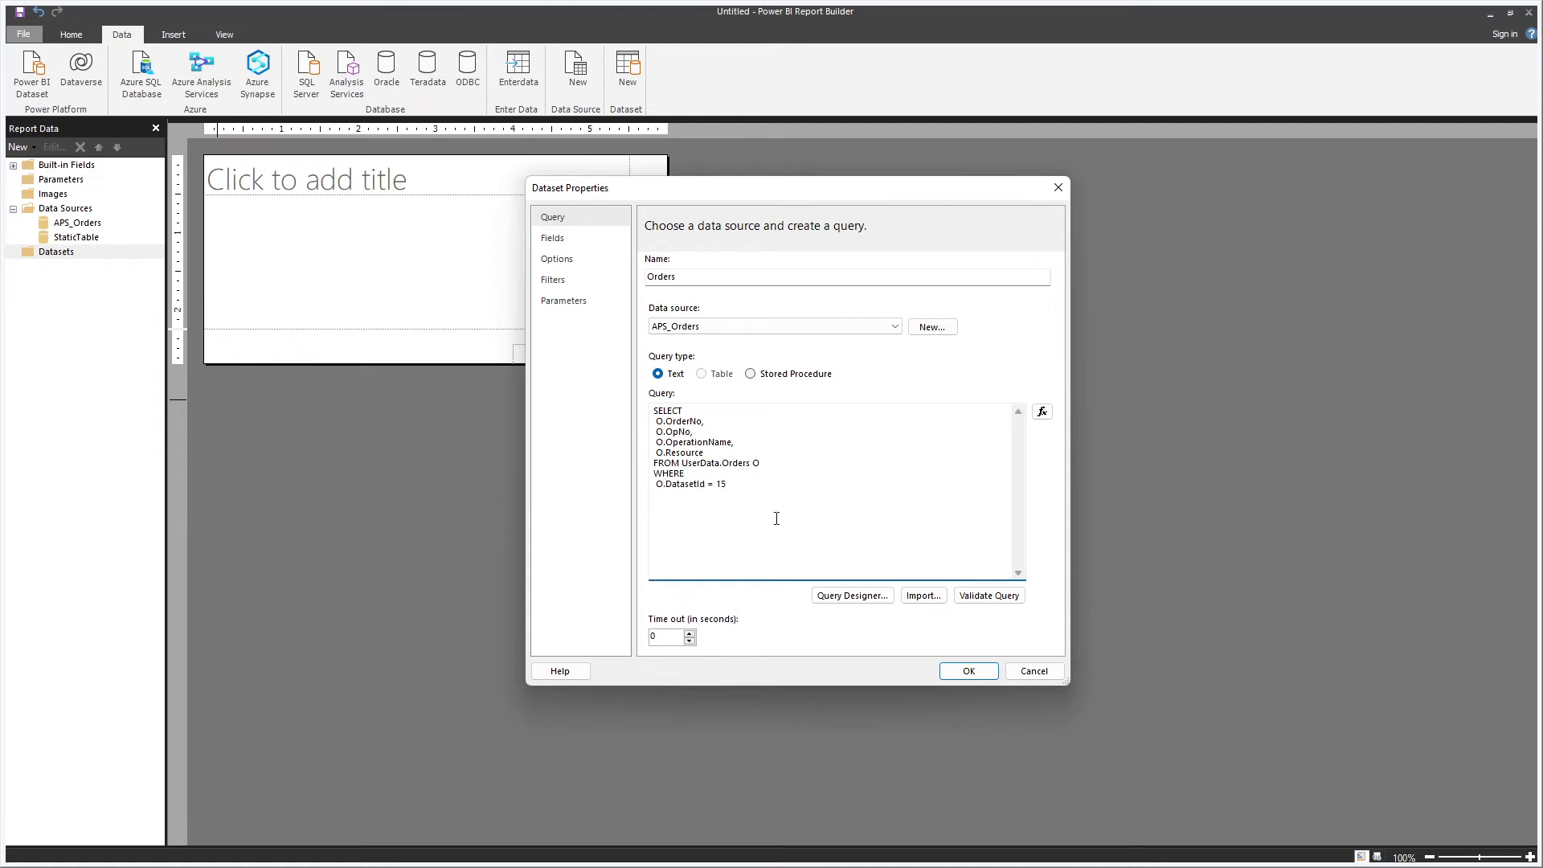
drag(783, 537, 675, 410)
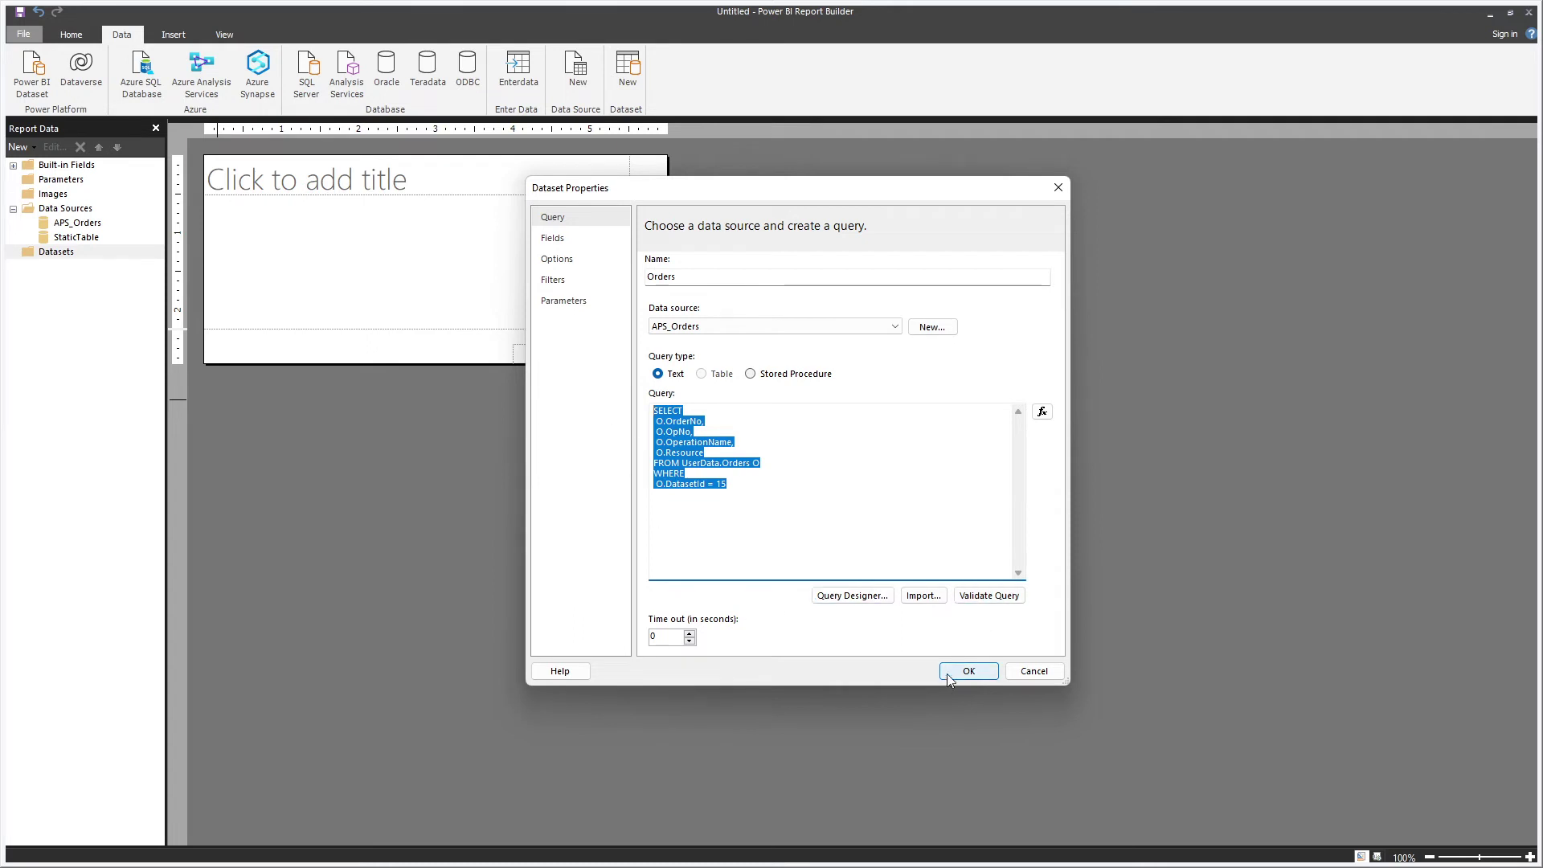
click(892, 575)
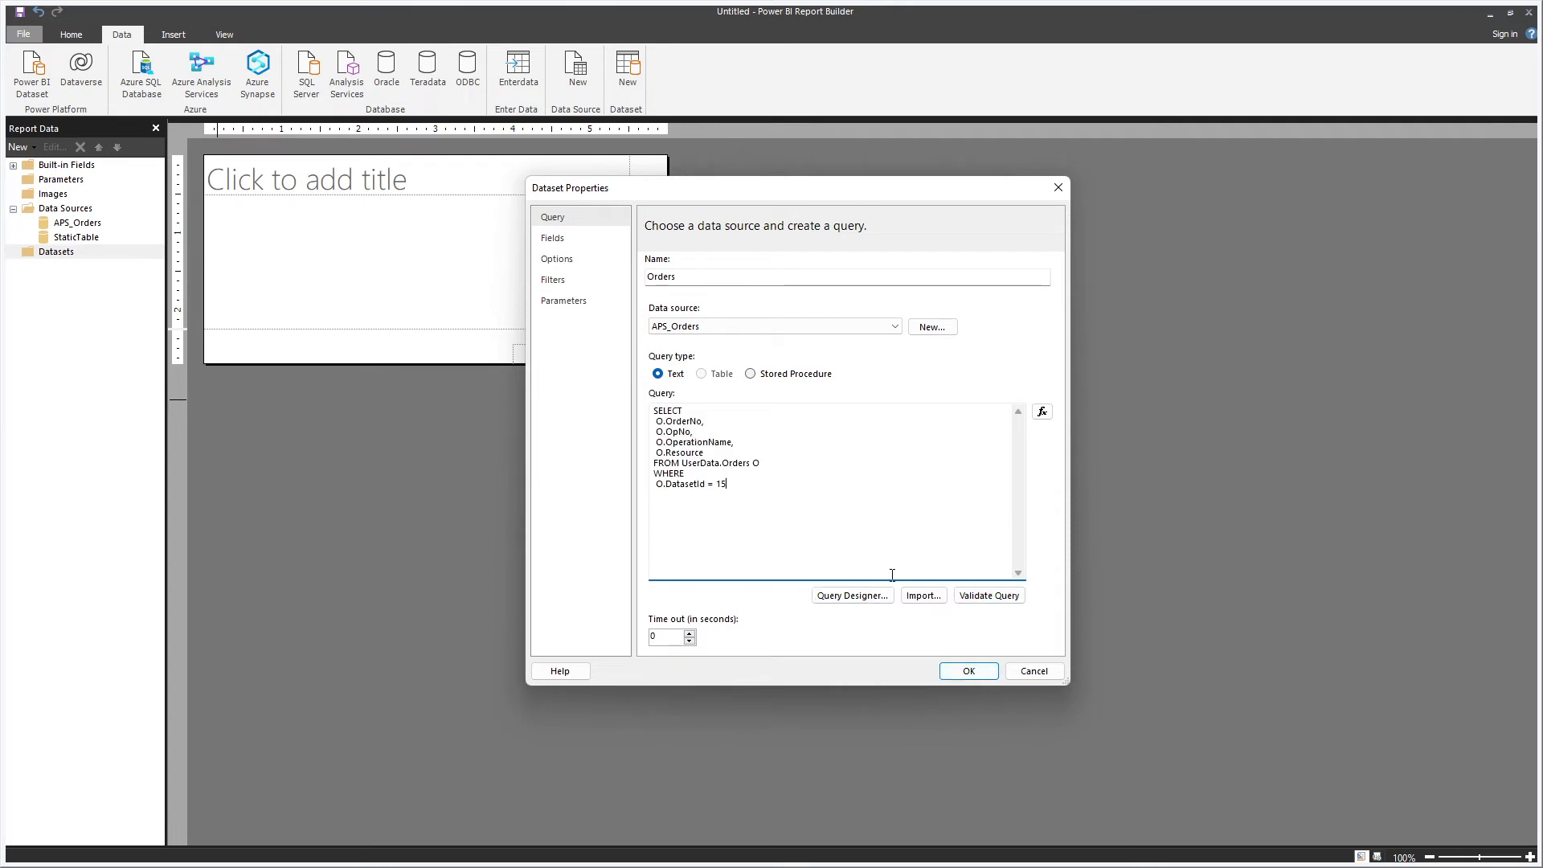
Save Orders, check its OrderNo, OpNo, OperationName and Resource fields, and reopen its properties.
click(968, 671)
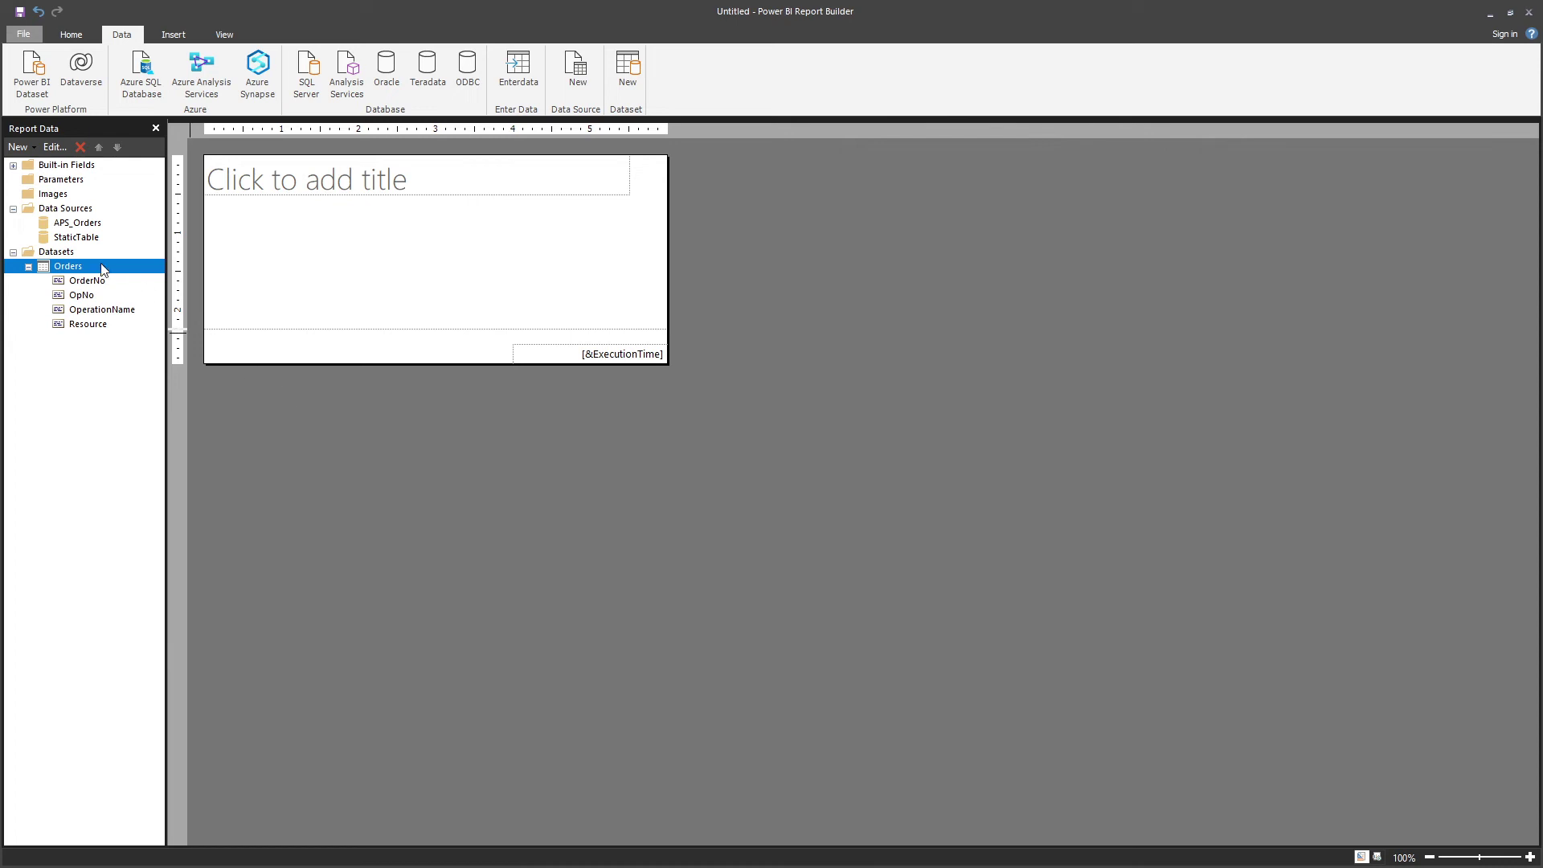
click(96, 283)
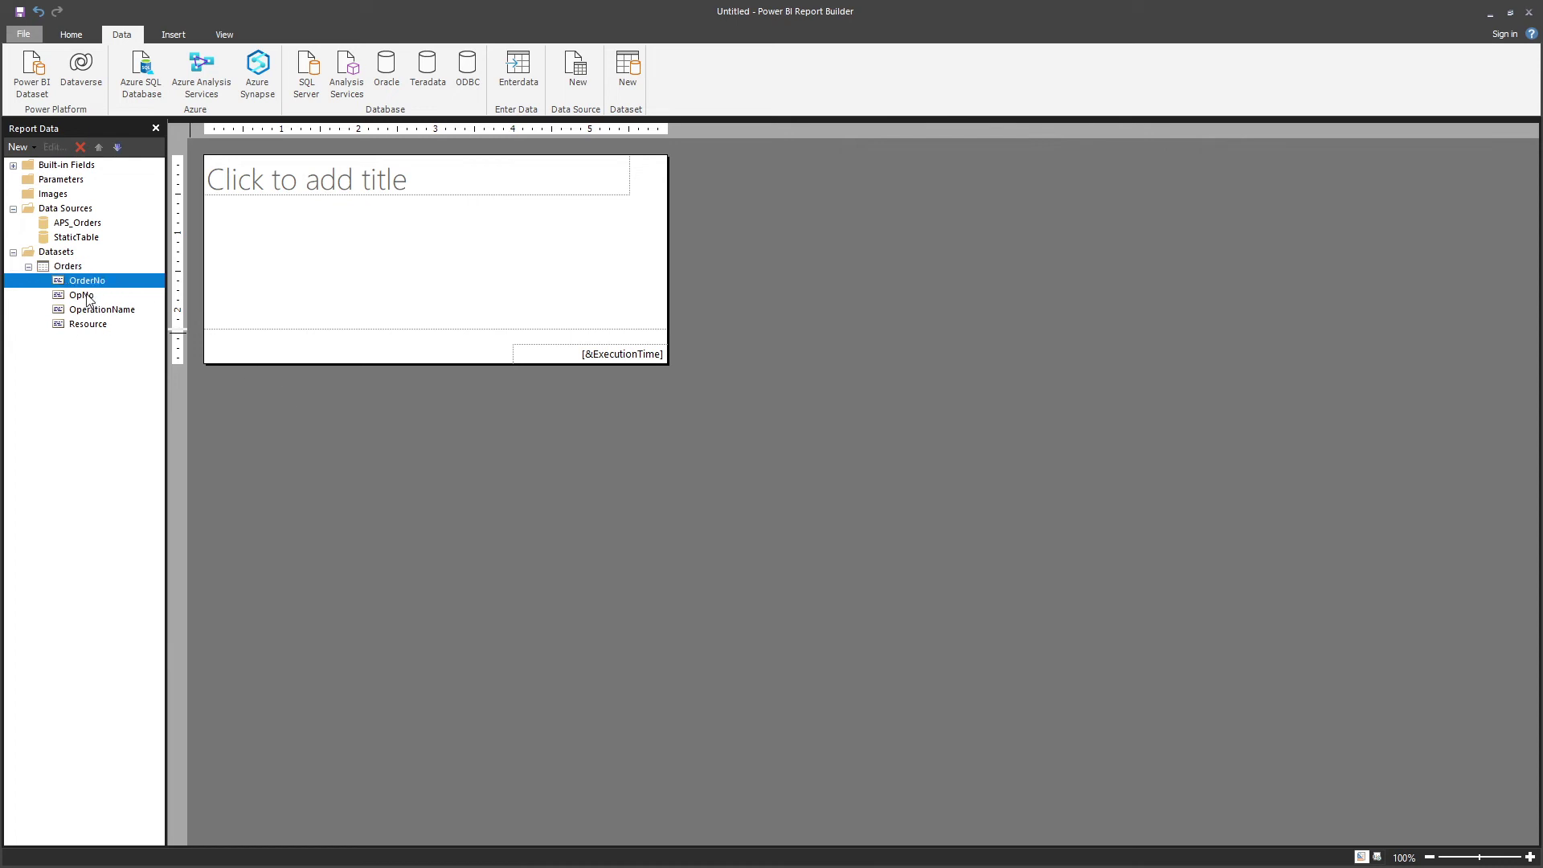
click(87, 296)
click(89, 310)
click(89, 324)
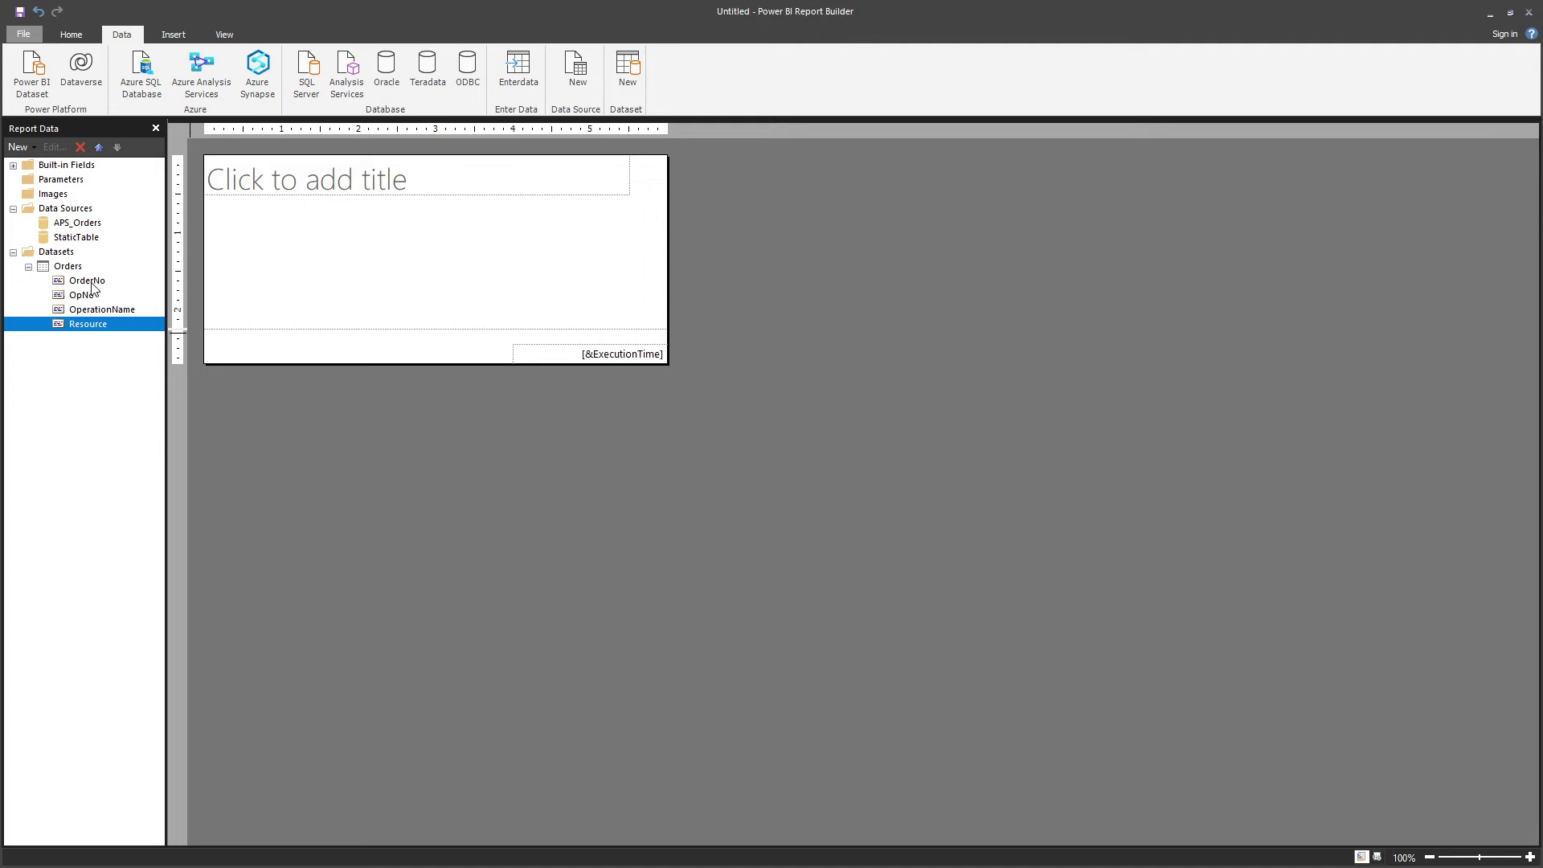
click(86, 280)
click(83, 295)
click(91, 310)
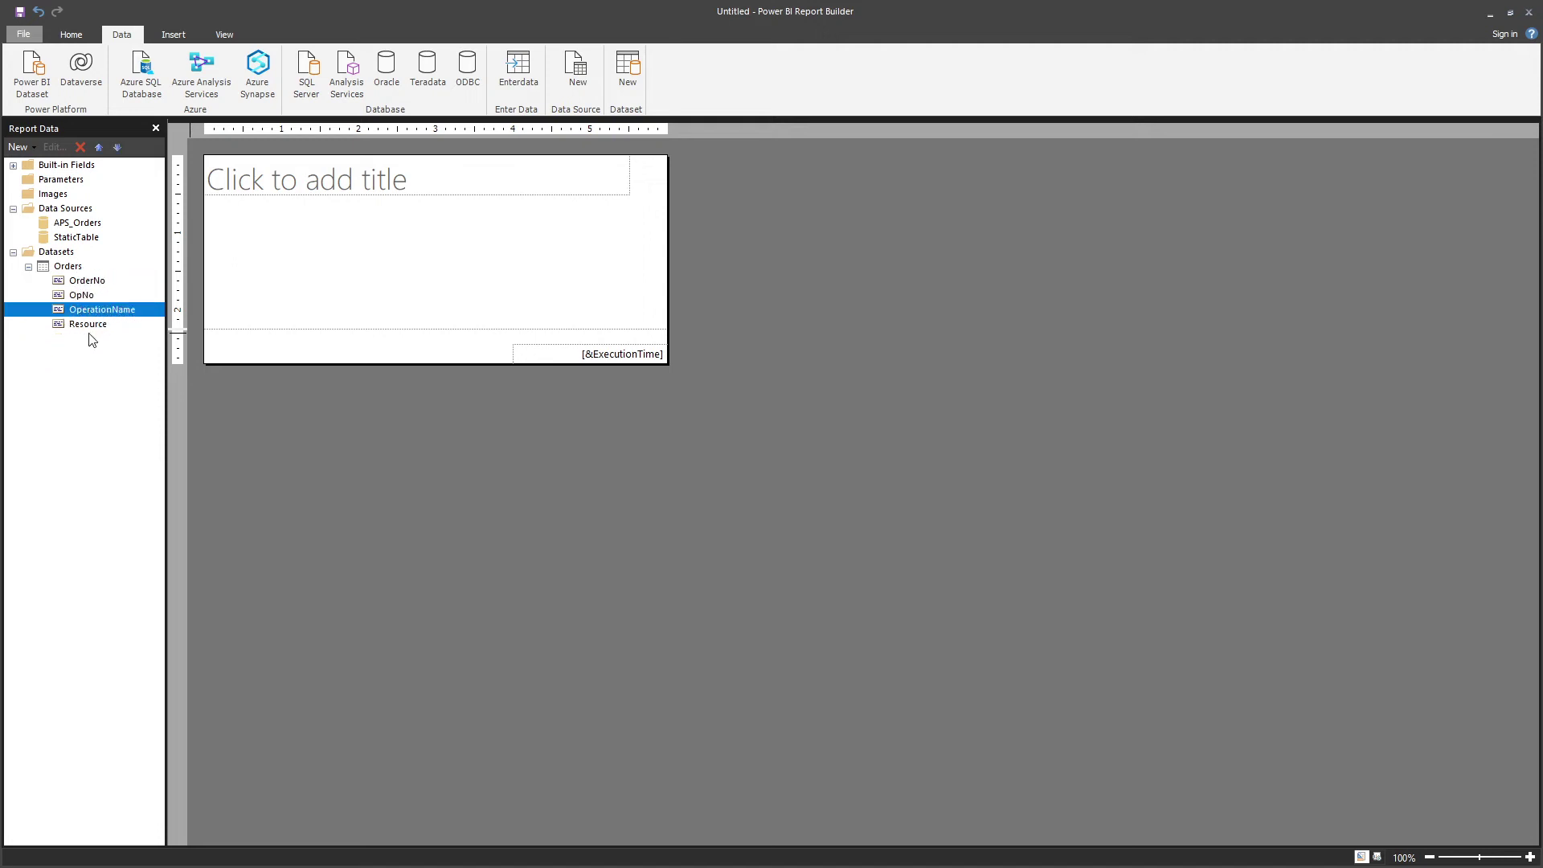
right_click(57, 266)
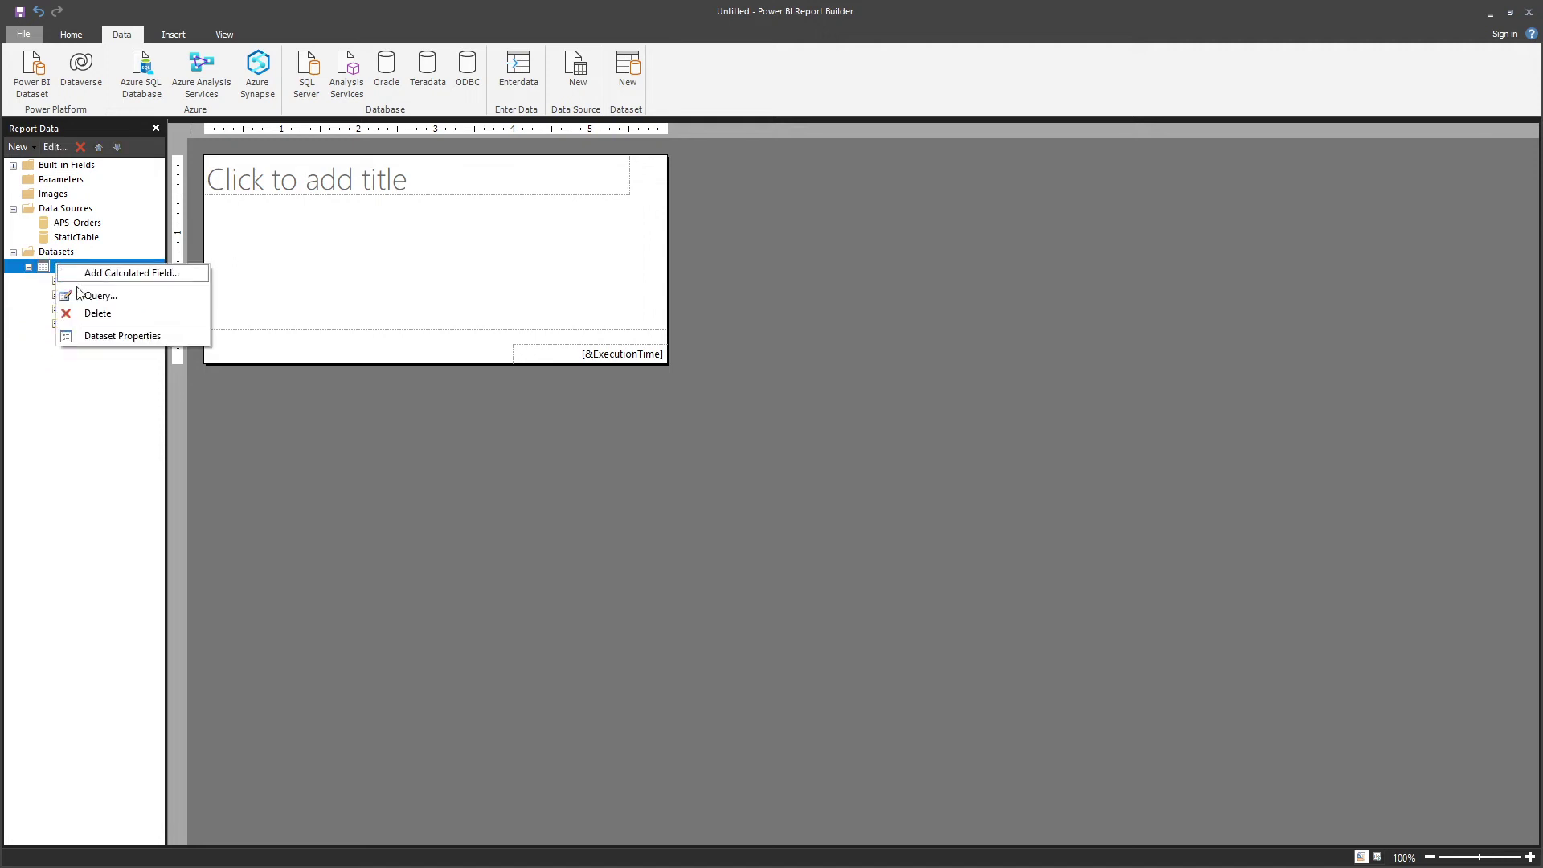
click(100, 336)
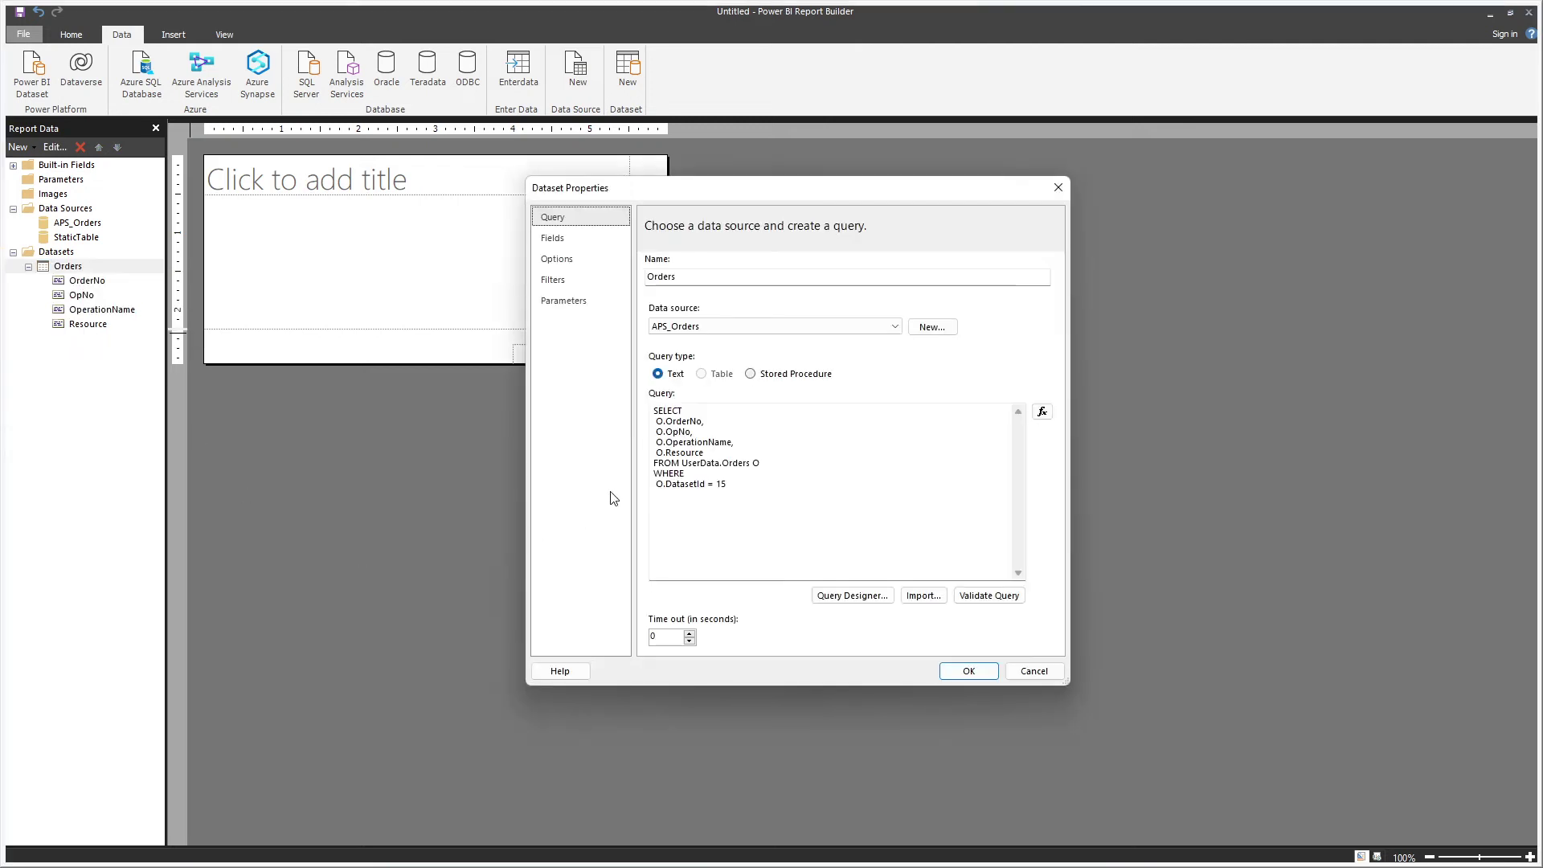
Review the Orders dataset's Fields page without adding a field.
click(560, 239)
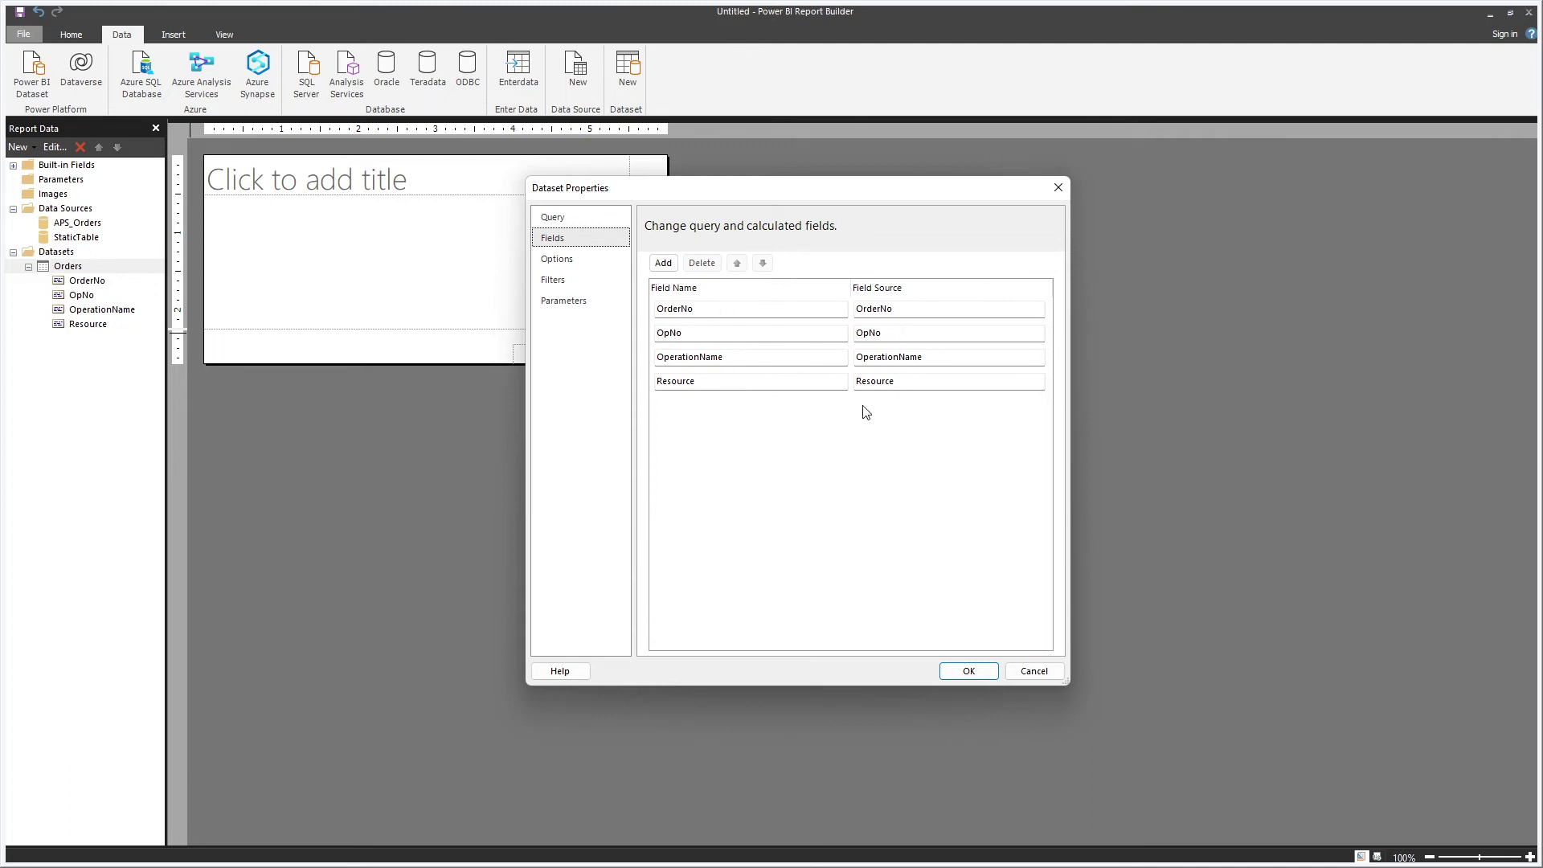
click(663, 265)
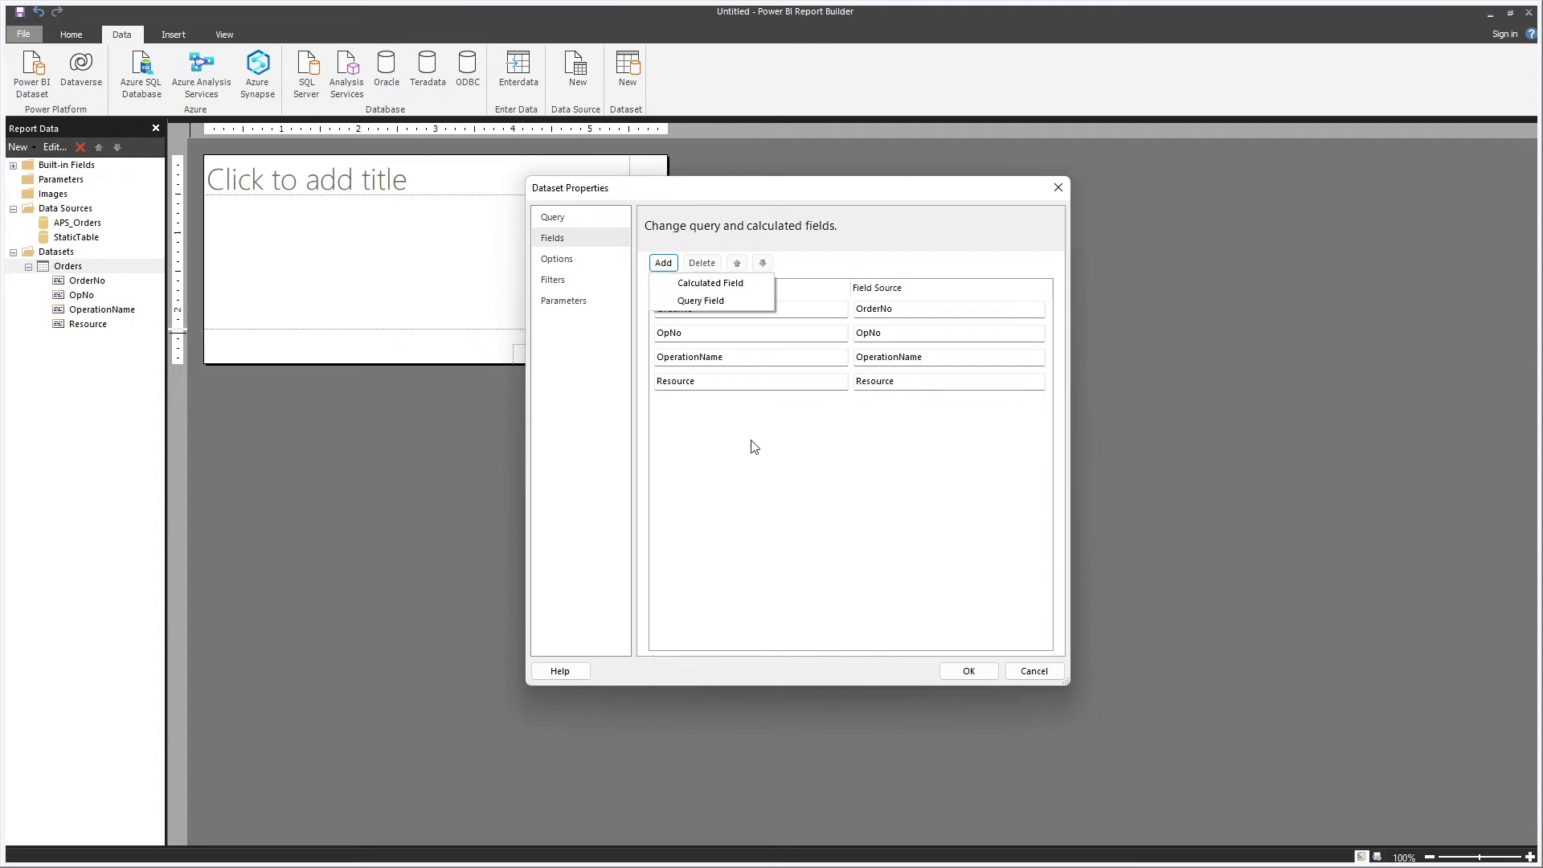
click(779, 504)
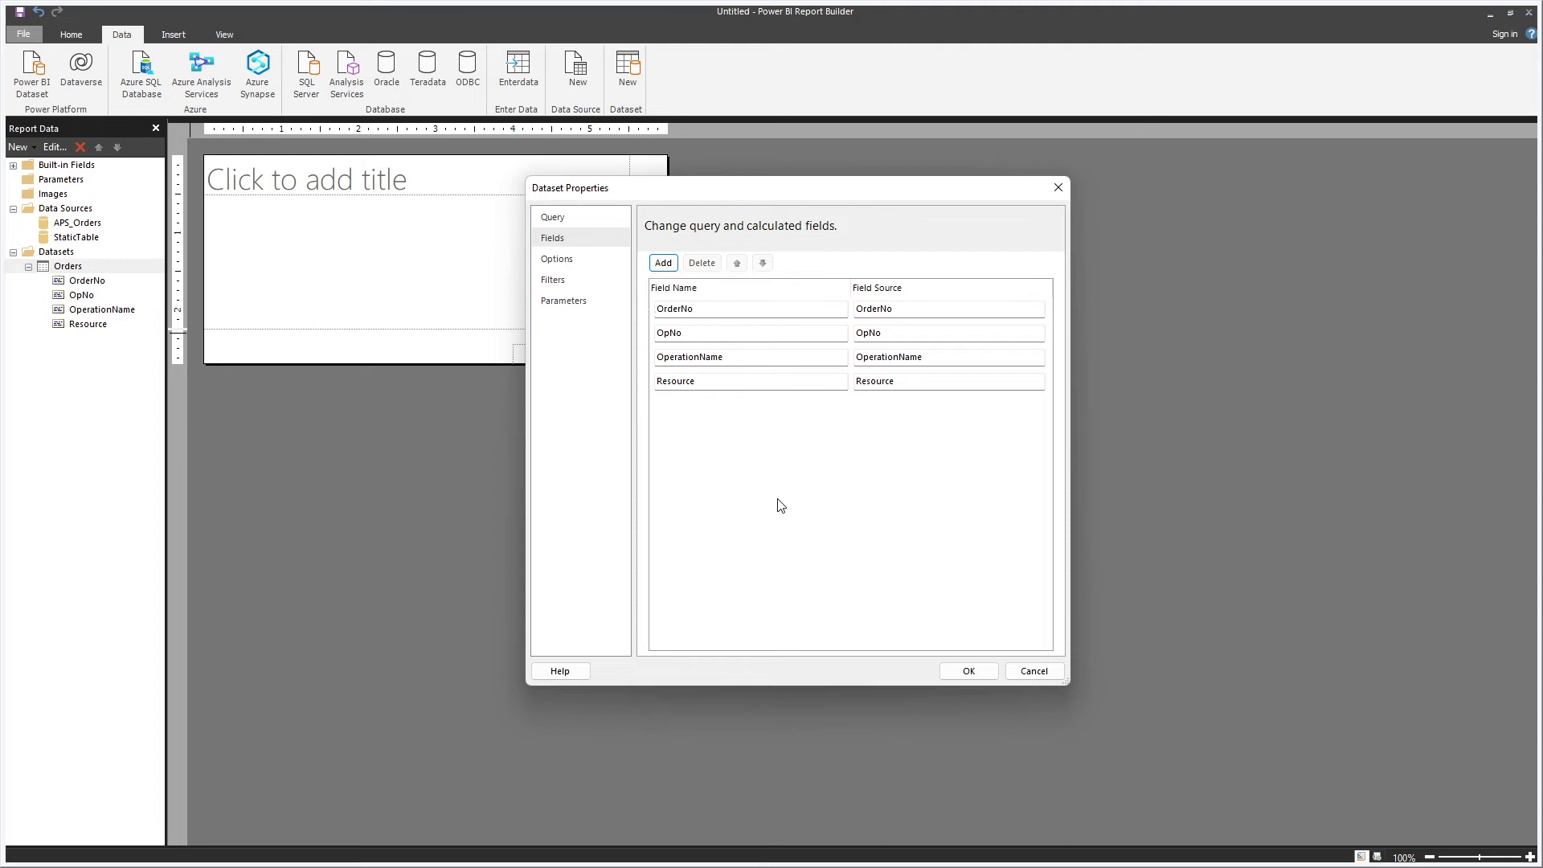
Leave the Collation option at its default on the Options page.
click(570, 266)
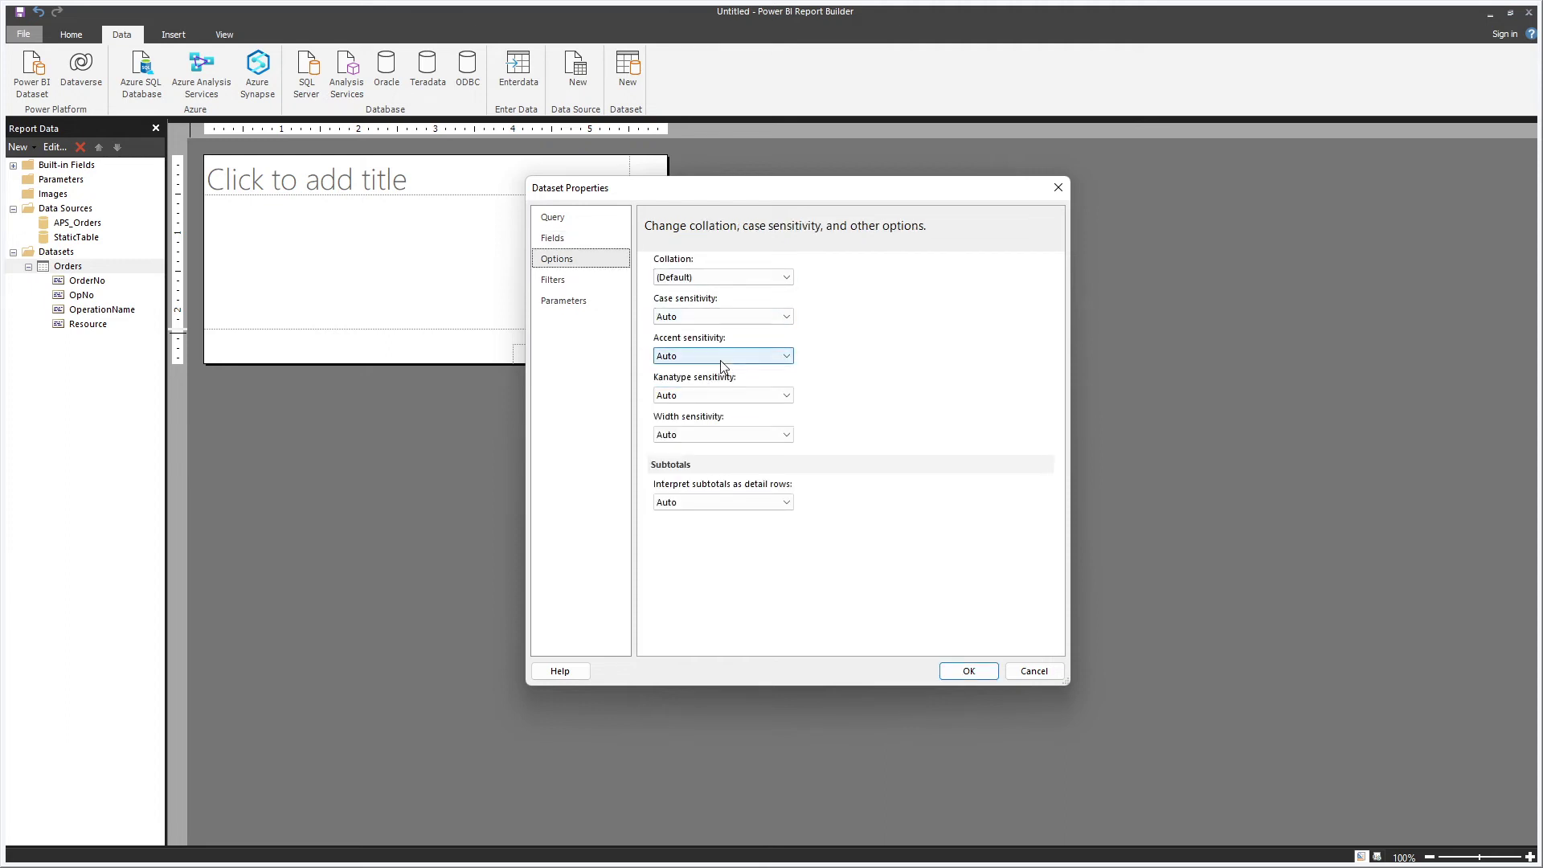
click(706, 277)
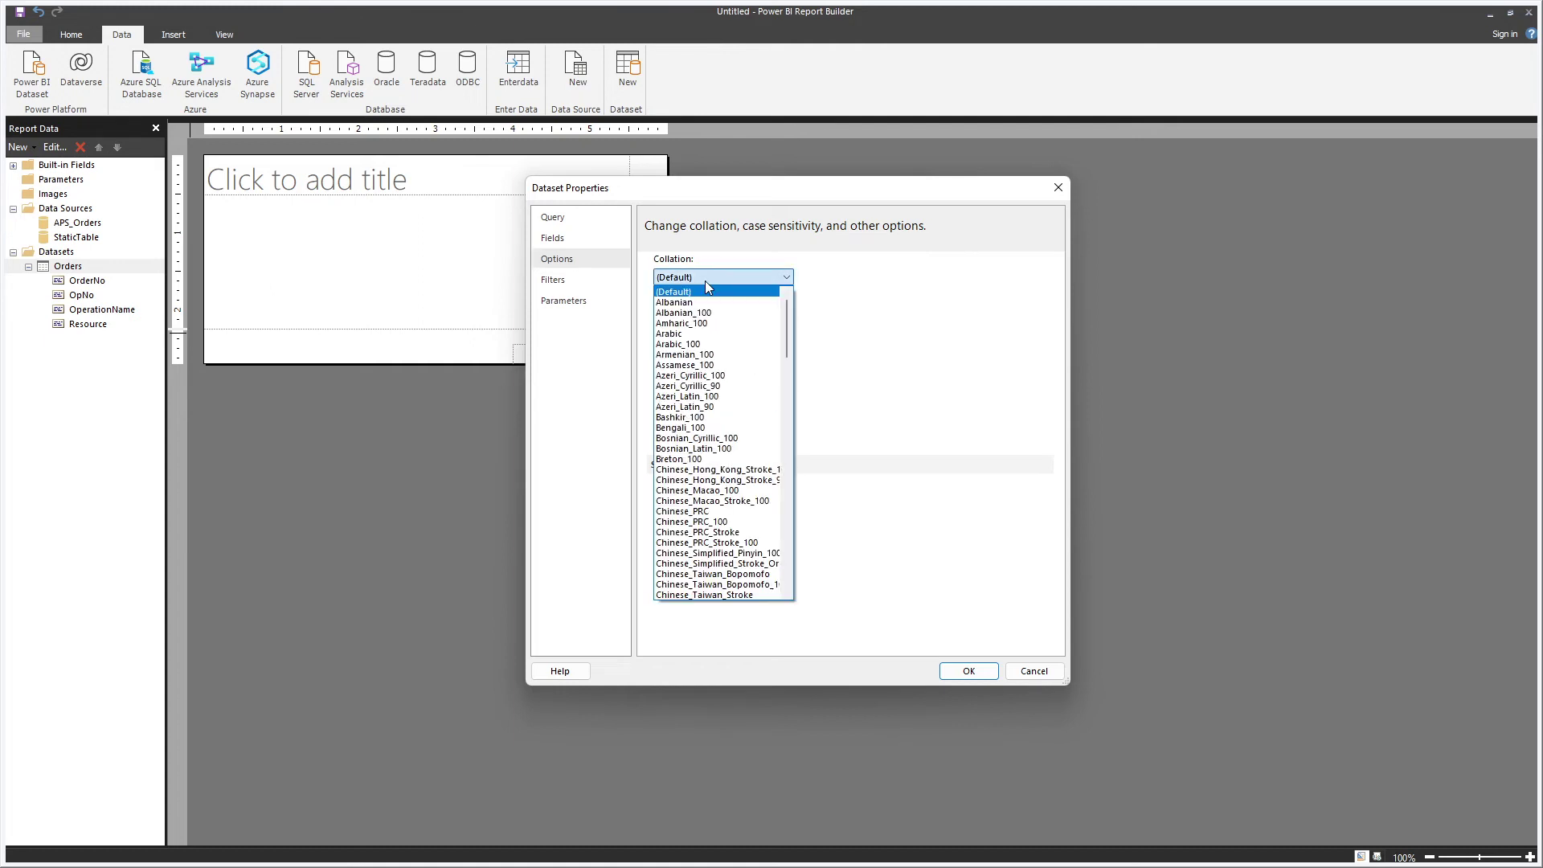
mouse_move(790, 321)
mouse_down()
mouse_move(798, 400)
mouse_move(788, 311)
mouse_up()
click(858, 324)
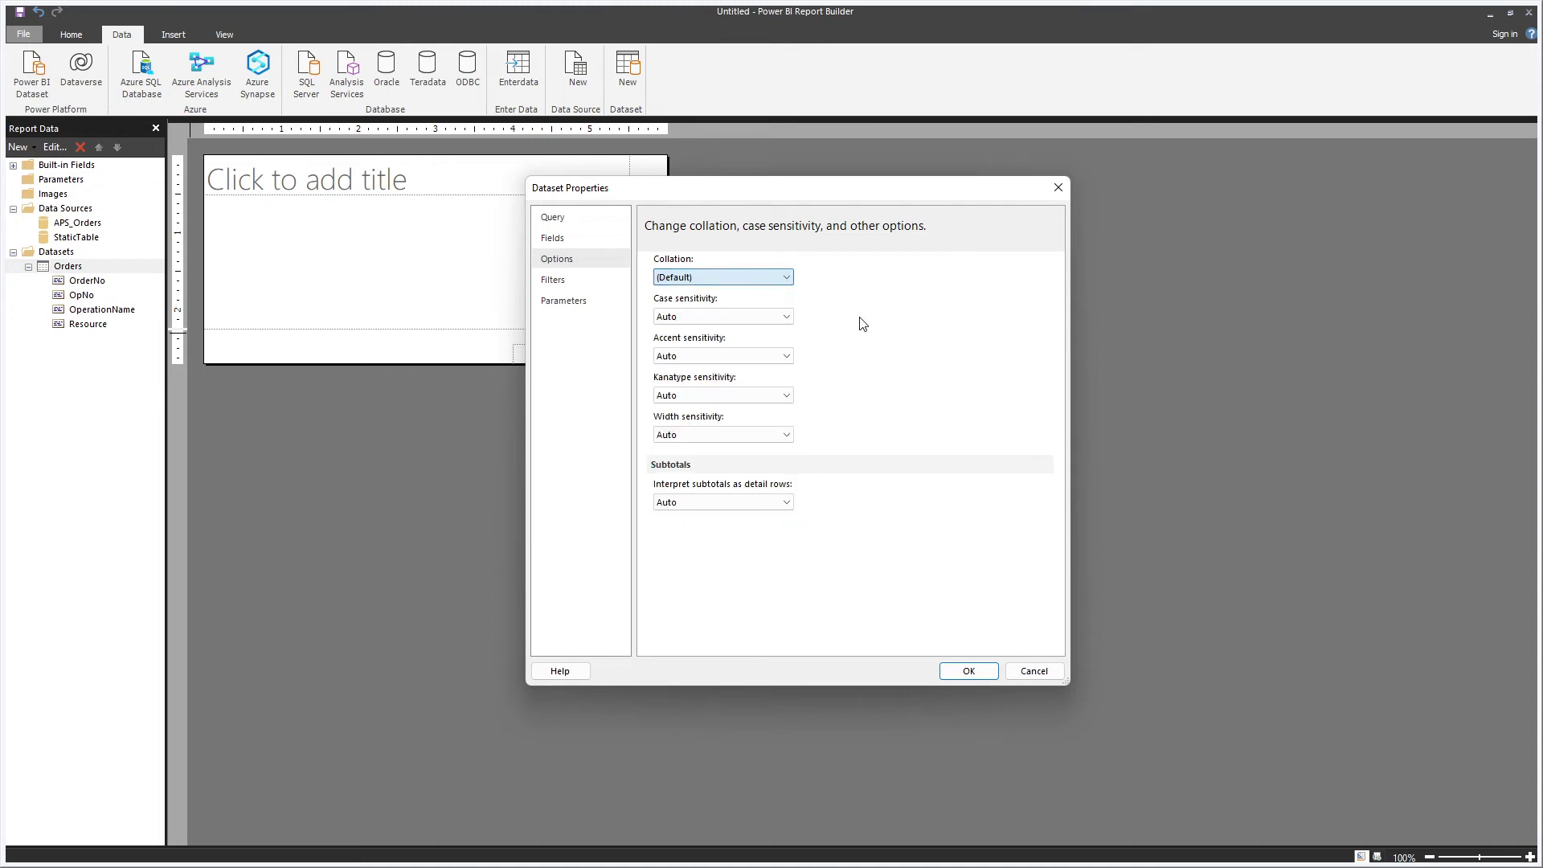
click(706, 278)
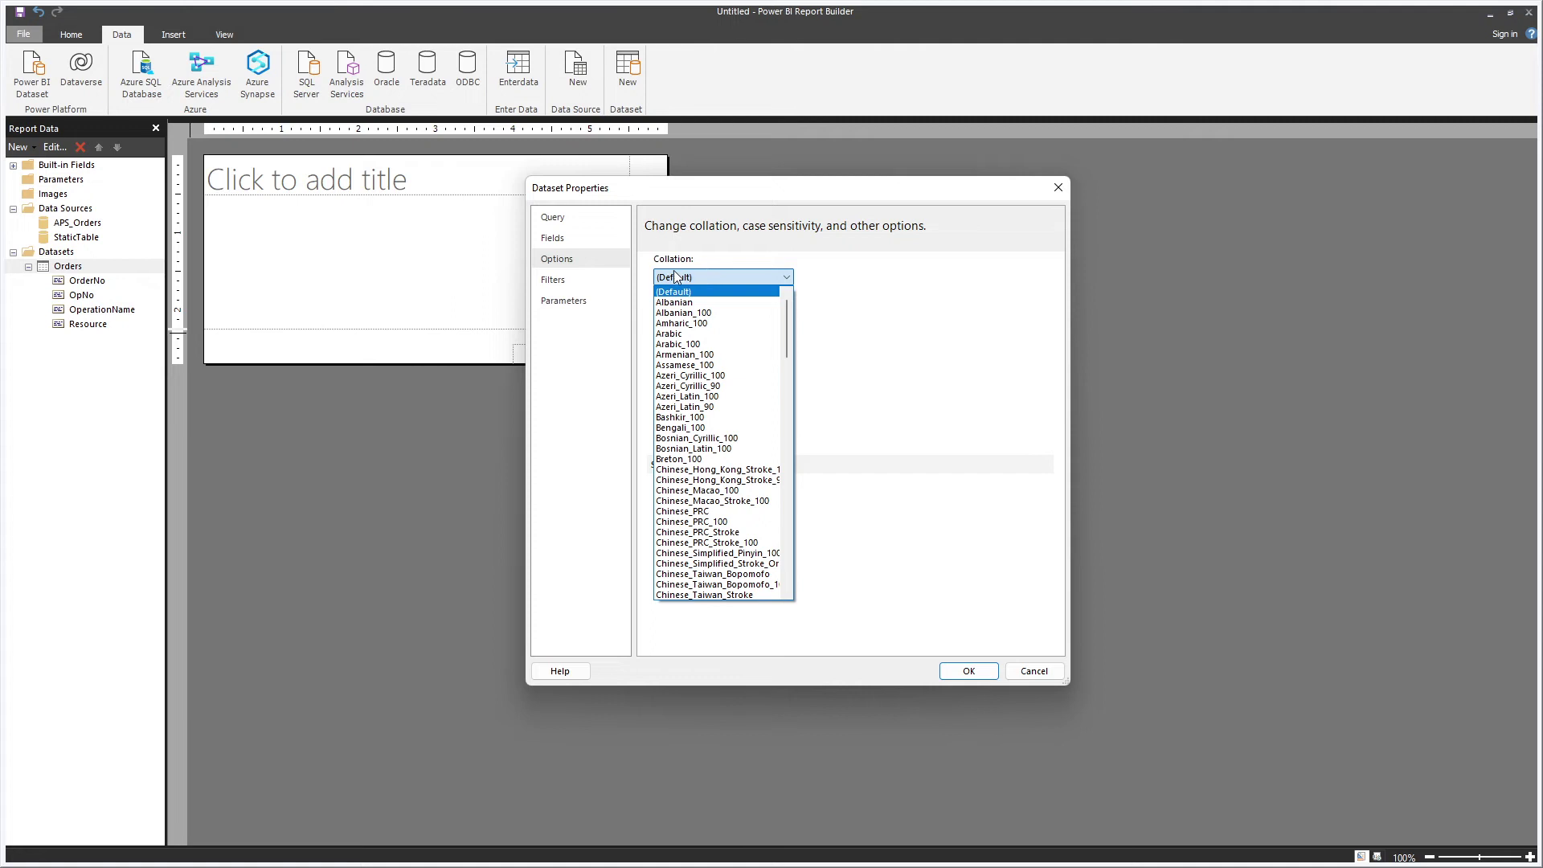
click(561, 283)
click(566, 281)
Add a filter of [OpNo] = 10, removing the extra empty filter row.
click(663, 283)
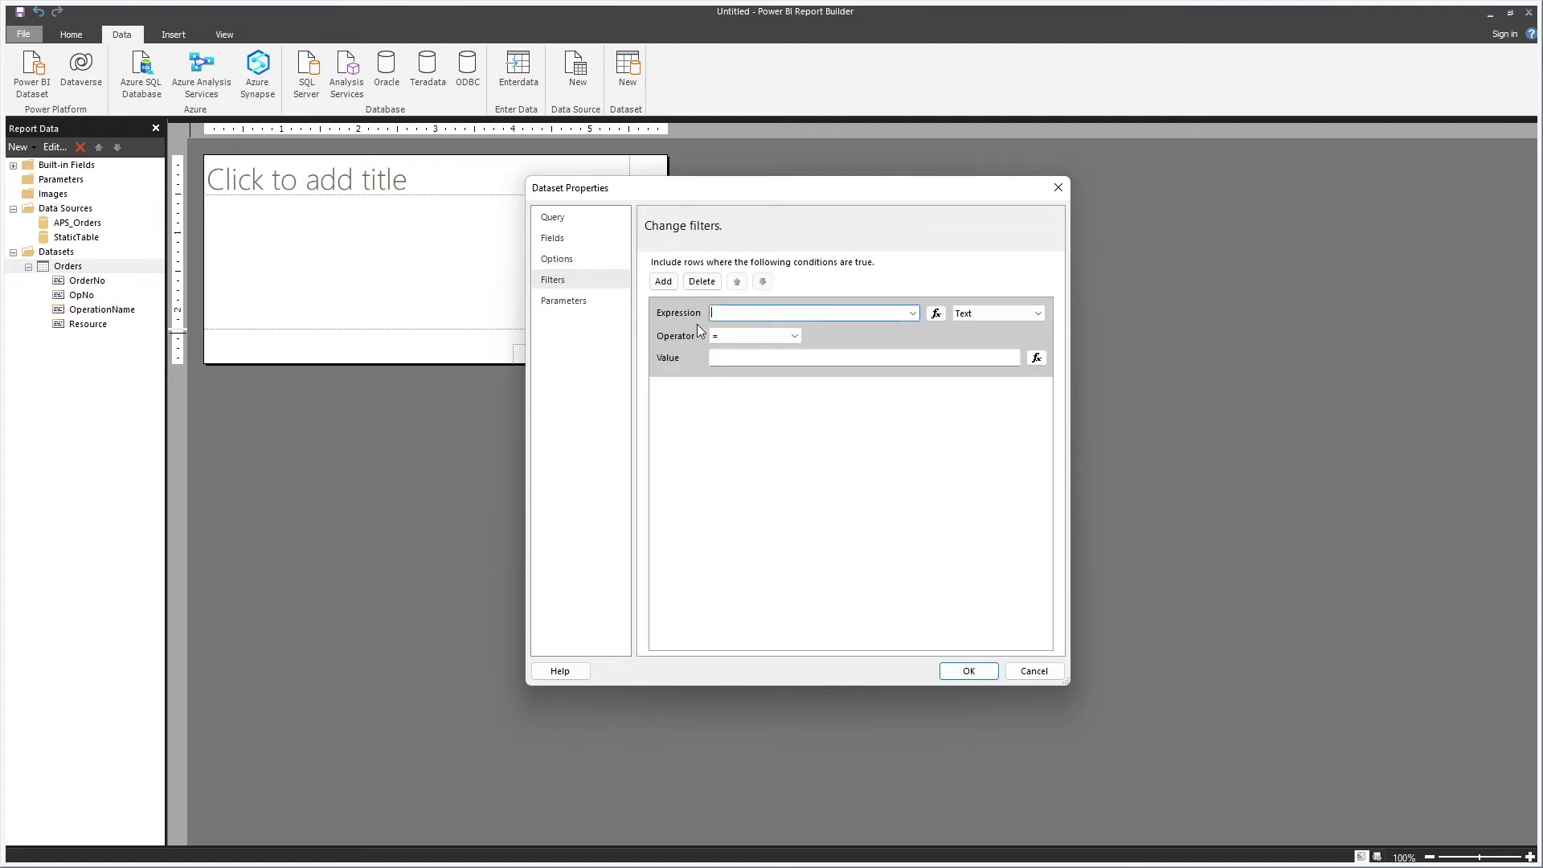
click(912, 313)
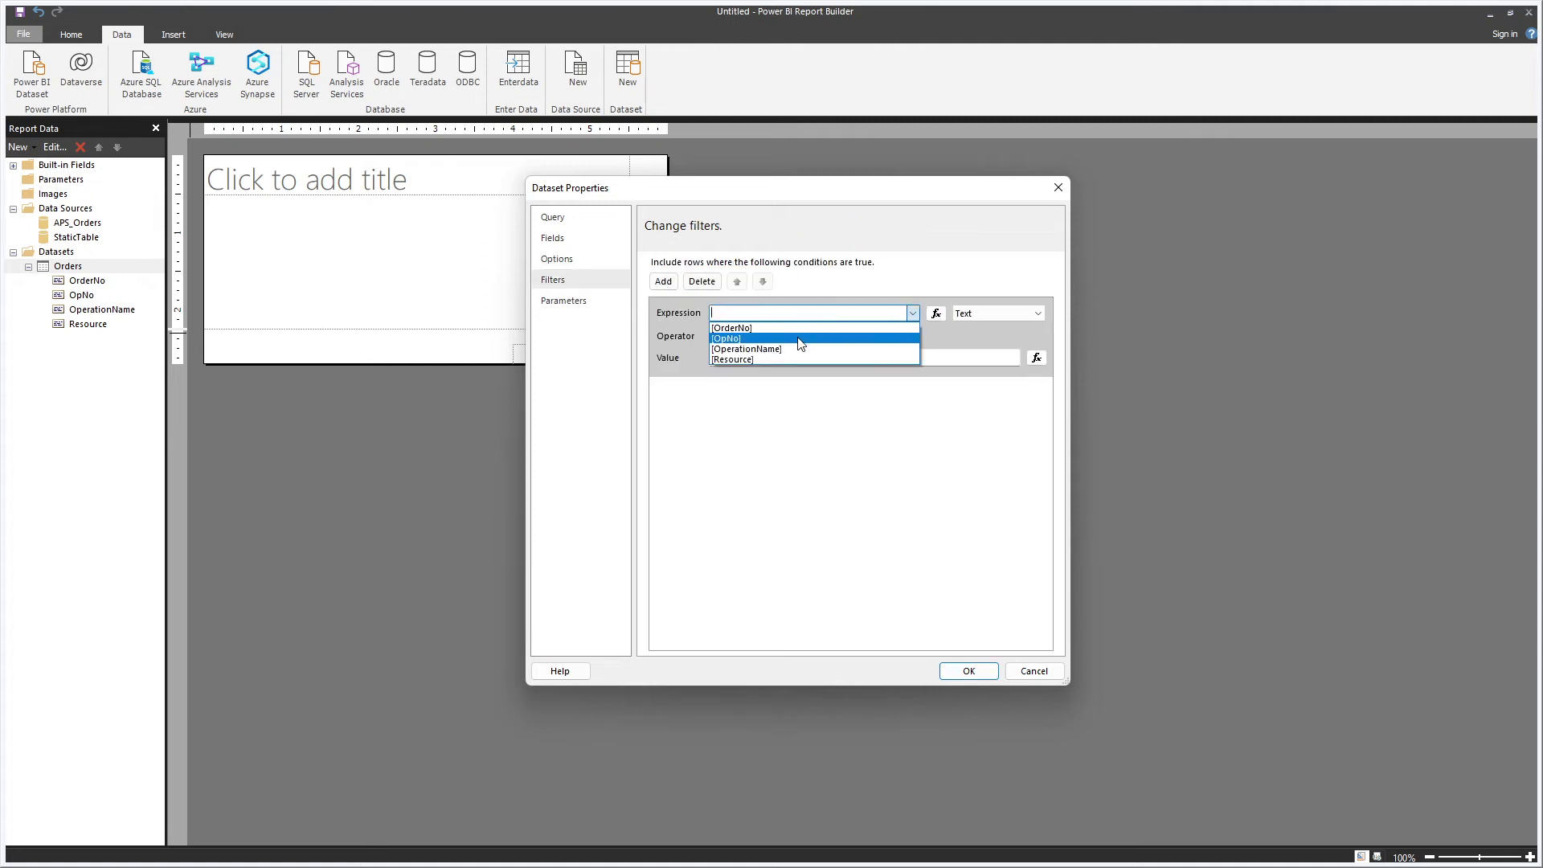
click(811, 336)
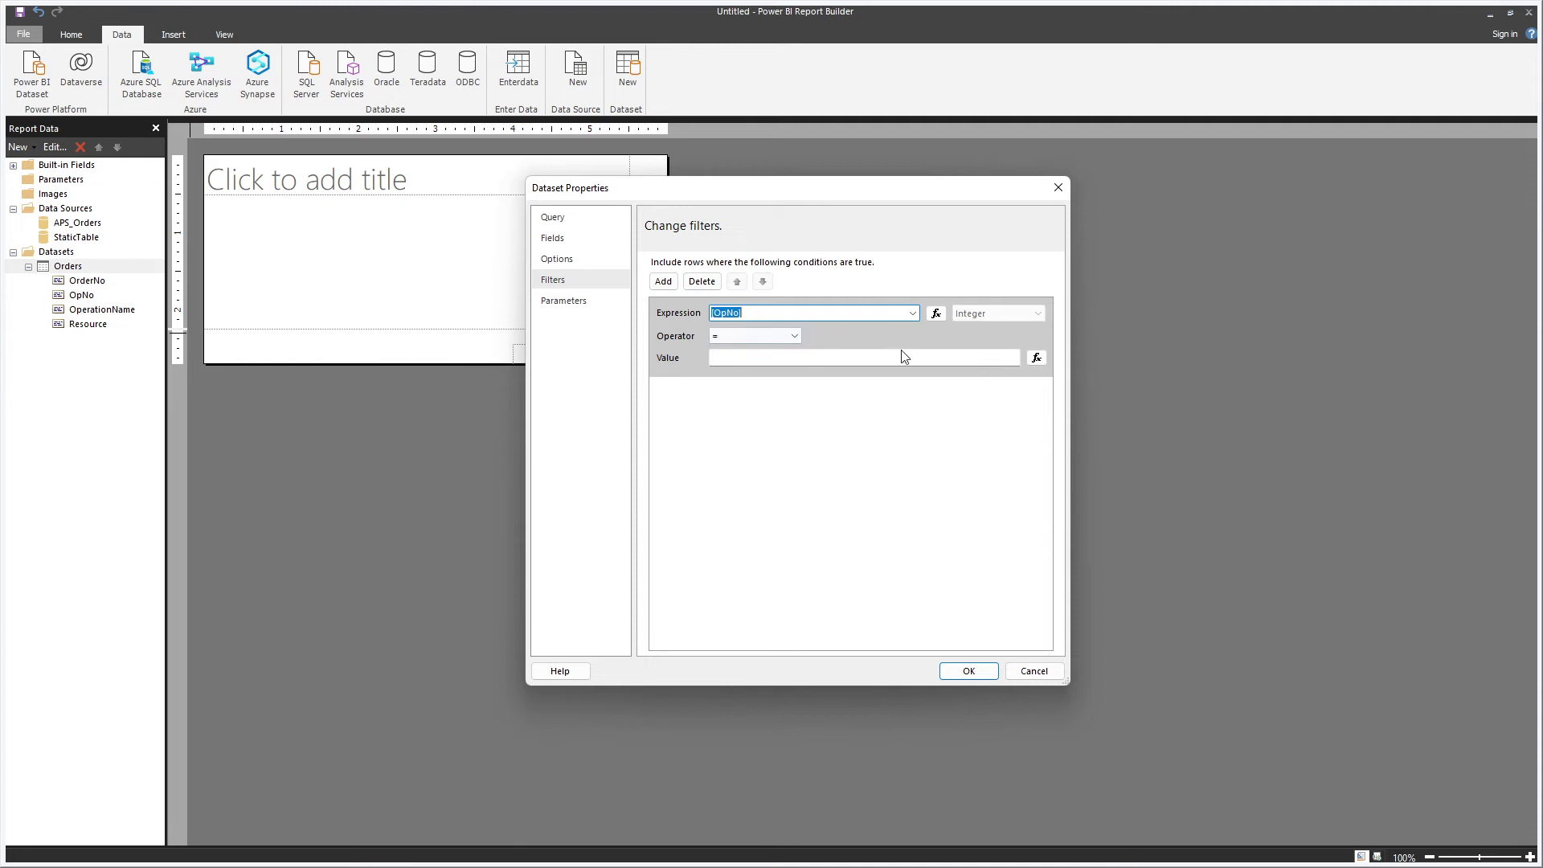
click(753, 357)
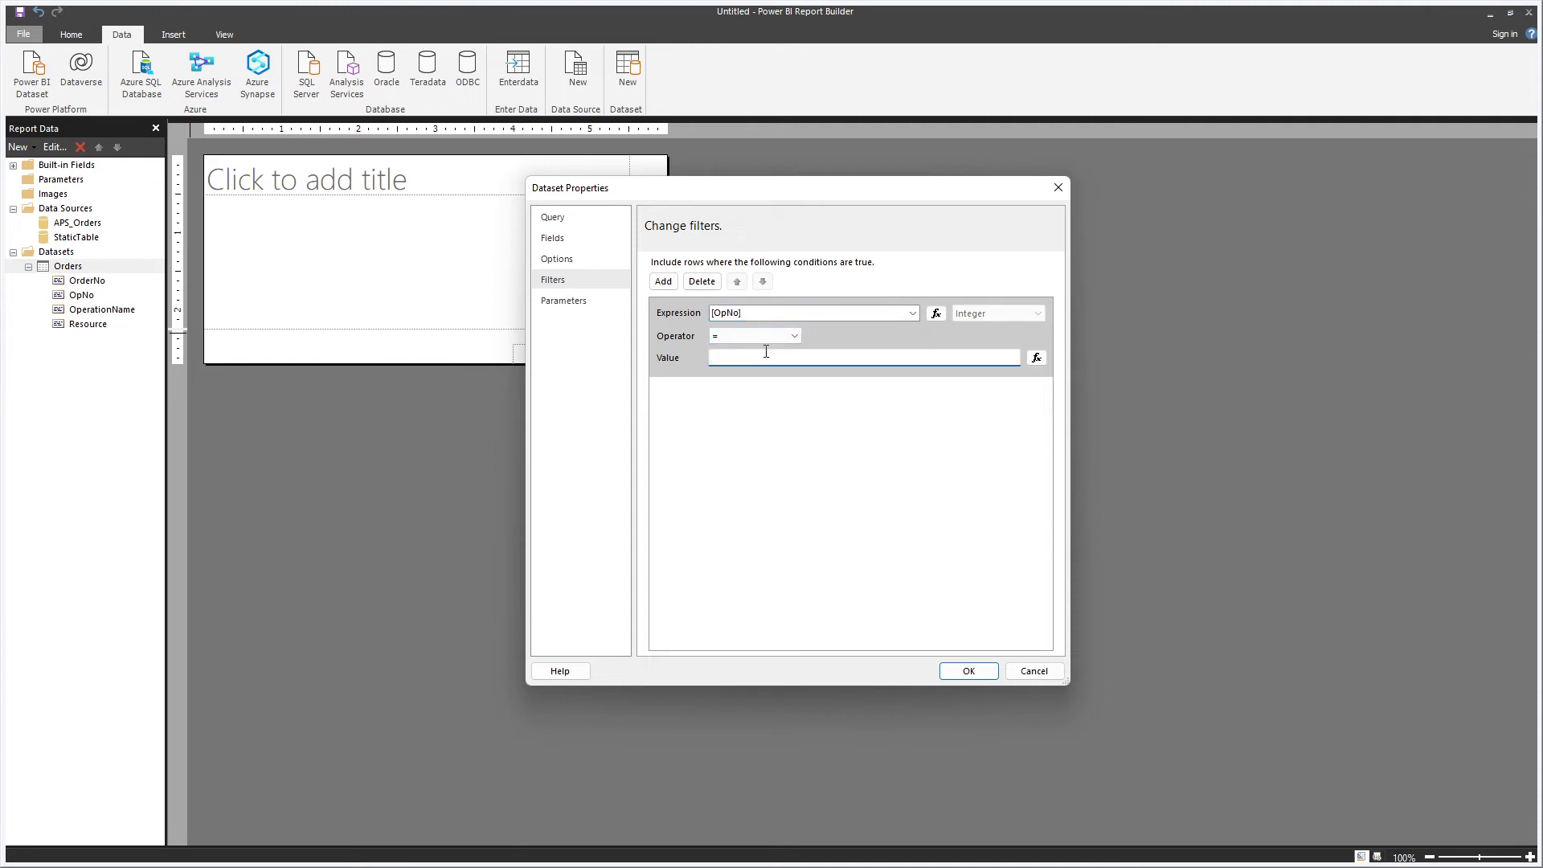
click(663, 282)
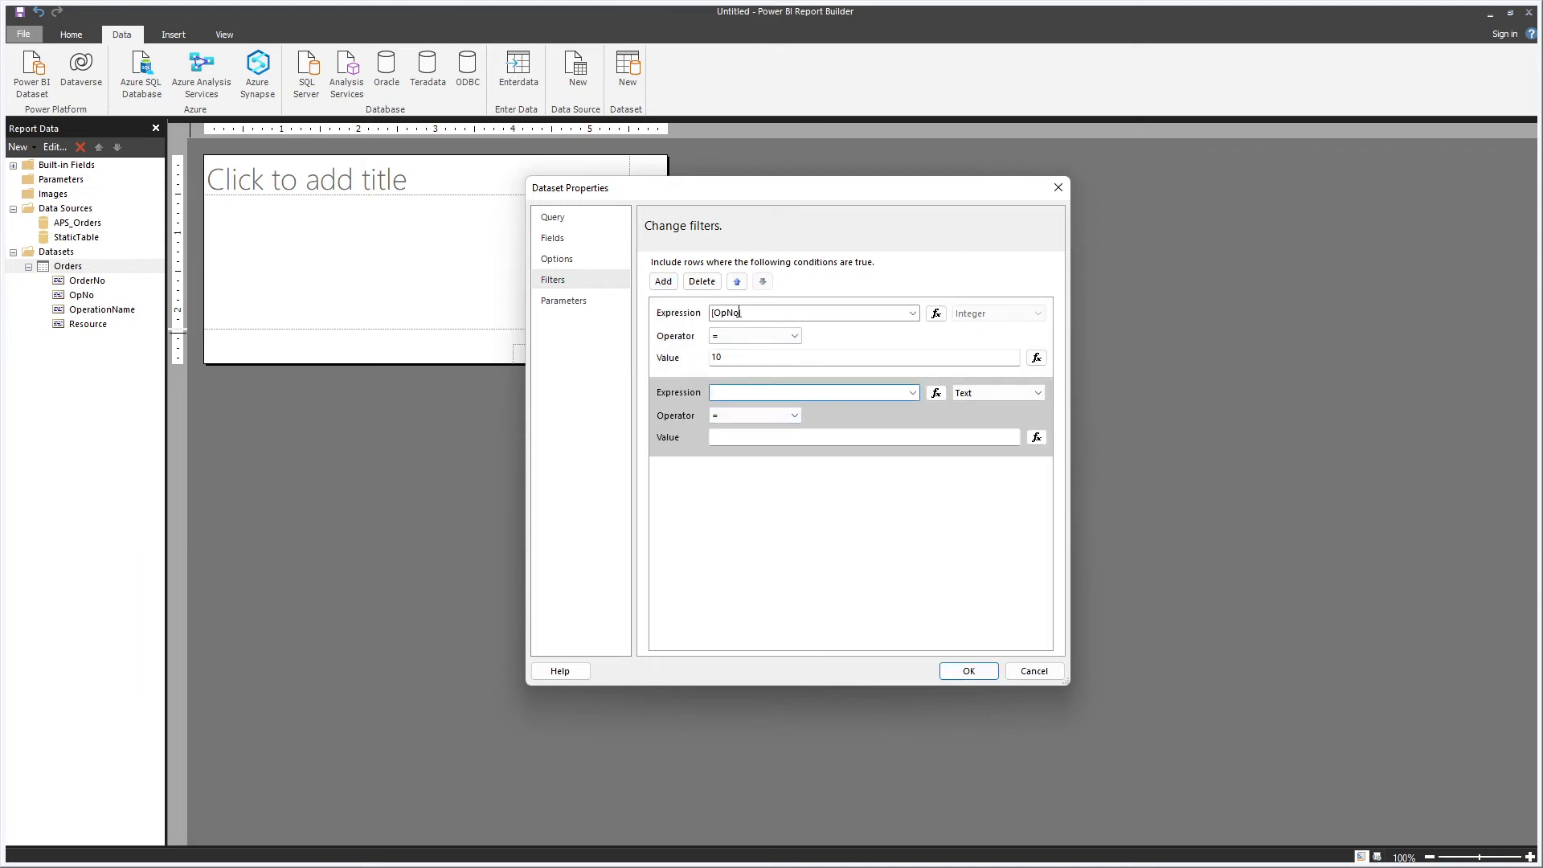
click(701, 282)
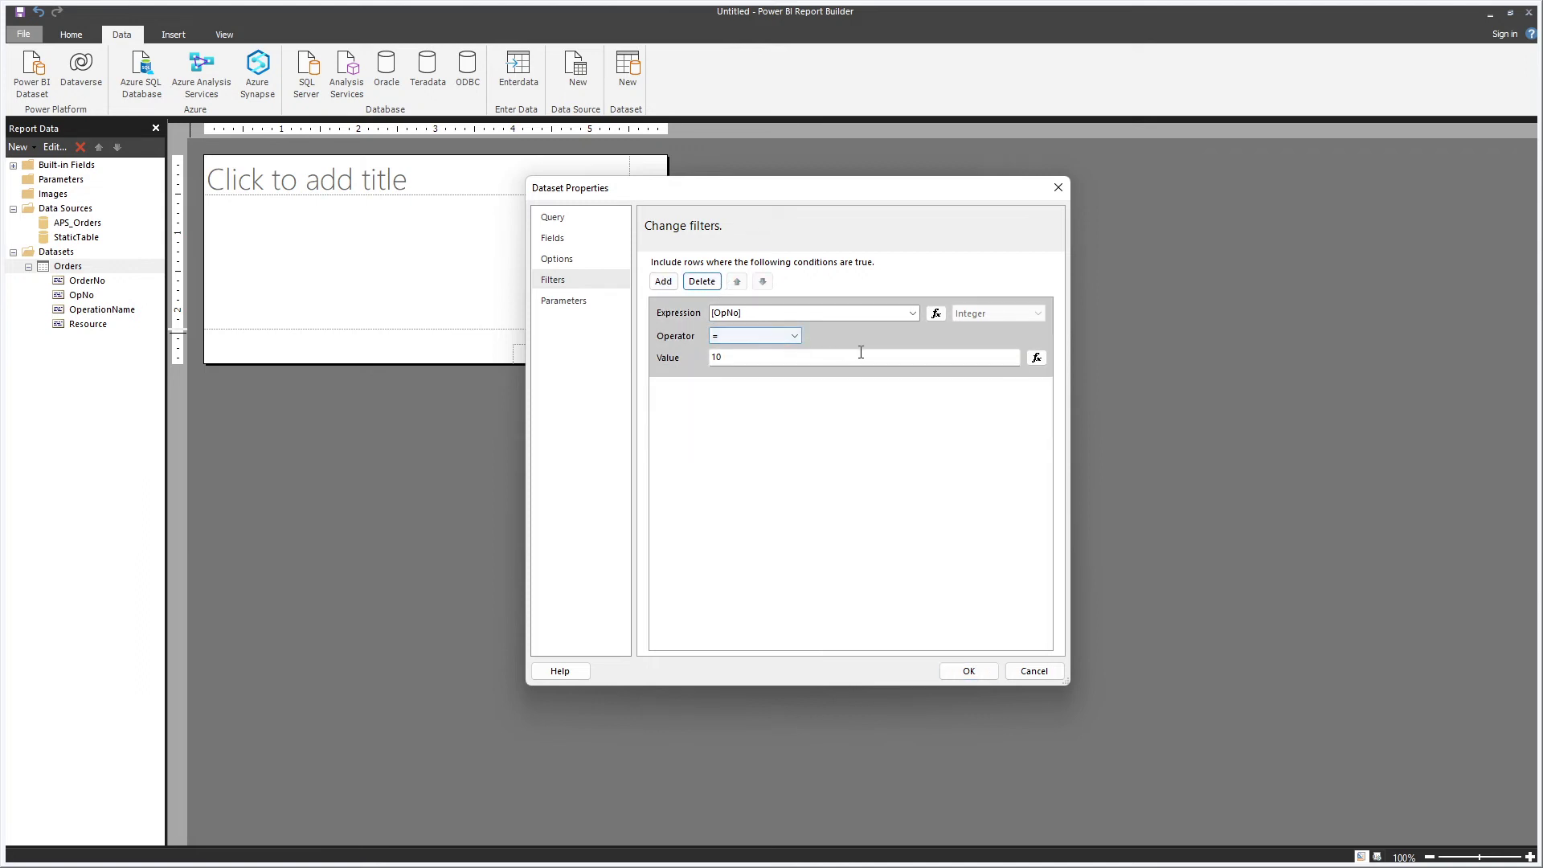
Check the Parameters and Query pages, then close the Orders dataset properties.
click(572, 302)
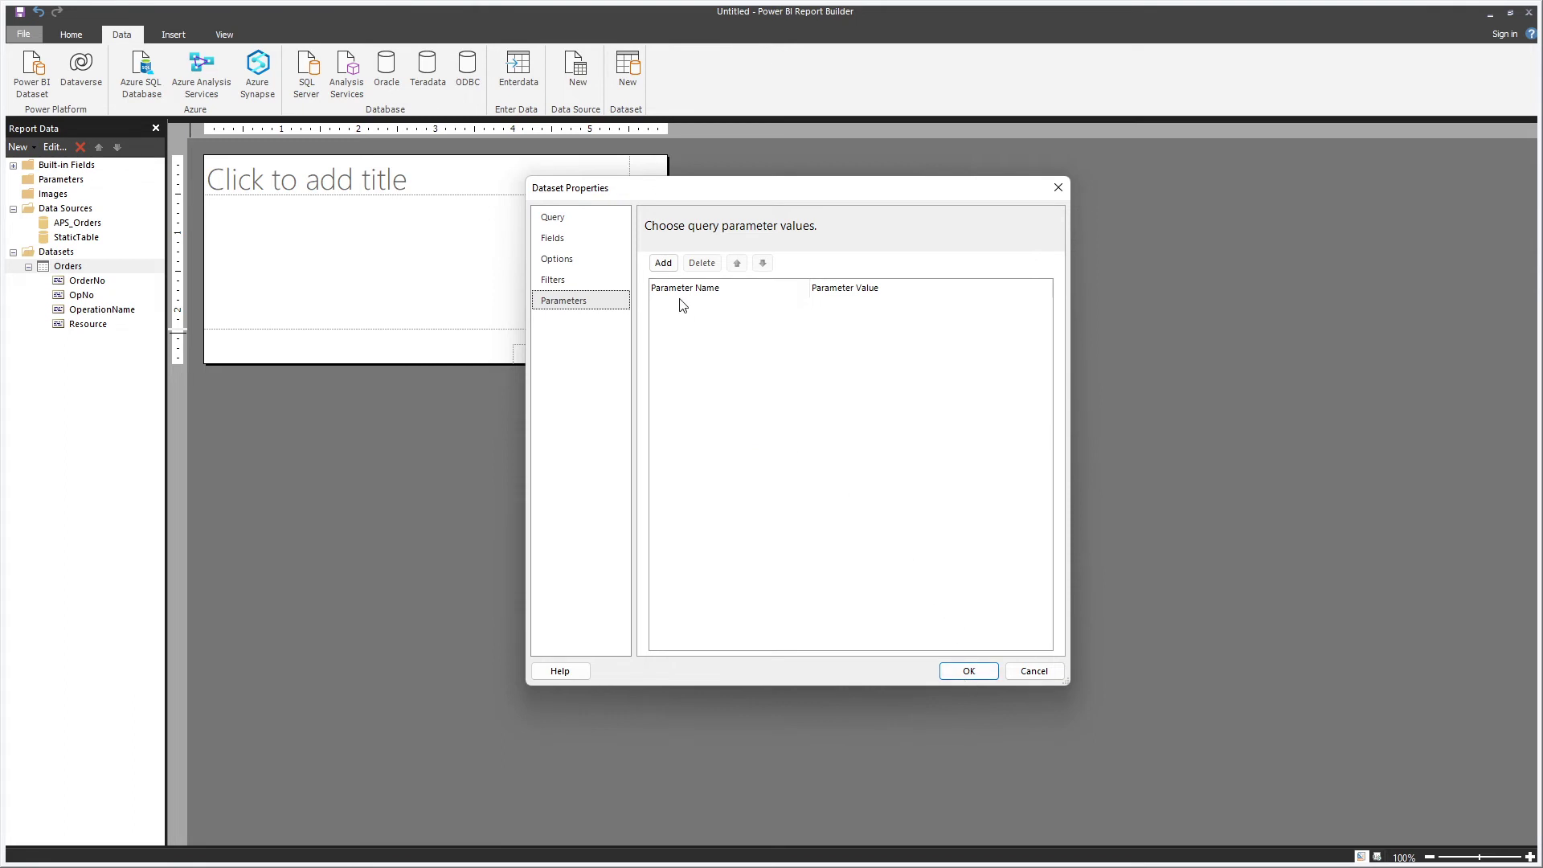
click(589, 220)
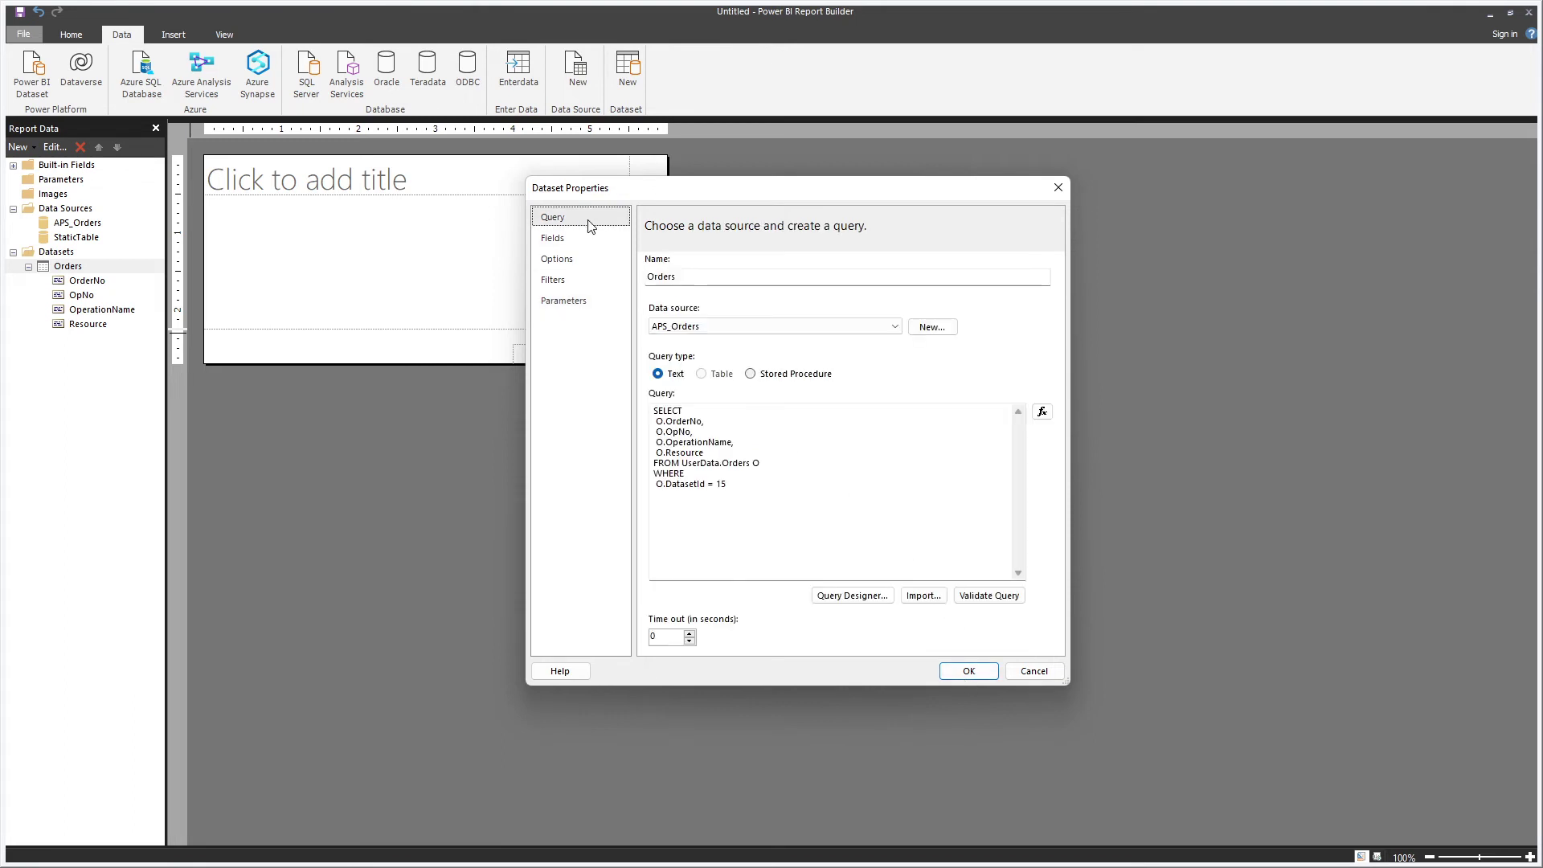
click(969, 671)
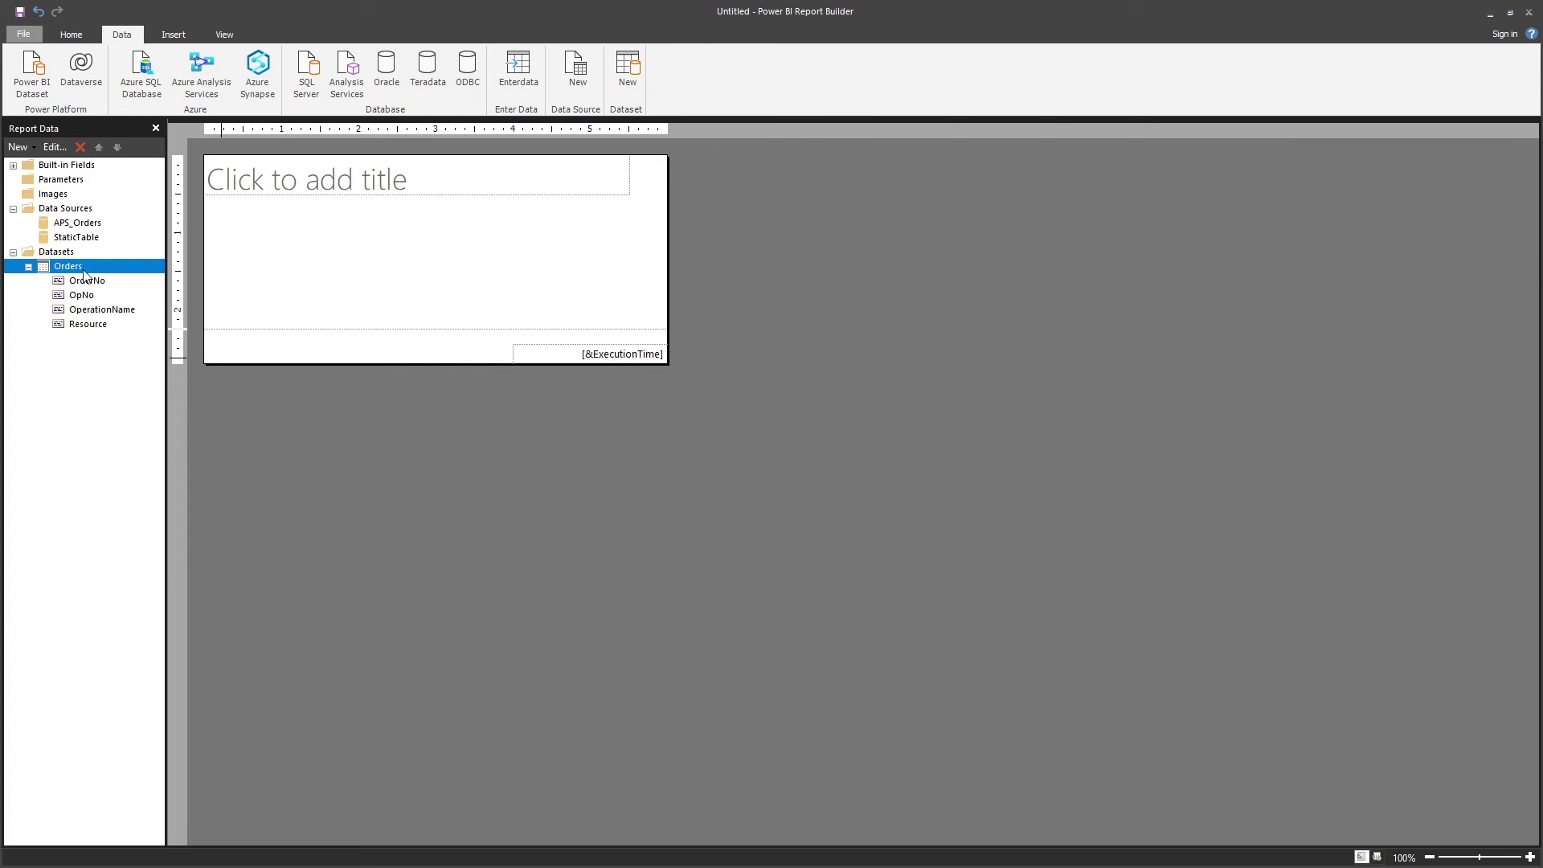
Add a dataset named Standard on the StaticTable data source and open its Query Designer entry grid.
right_click(70, 252)
click(121, 264)
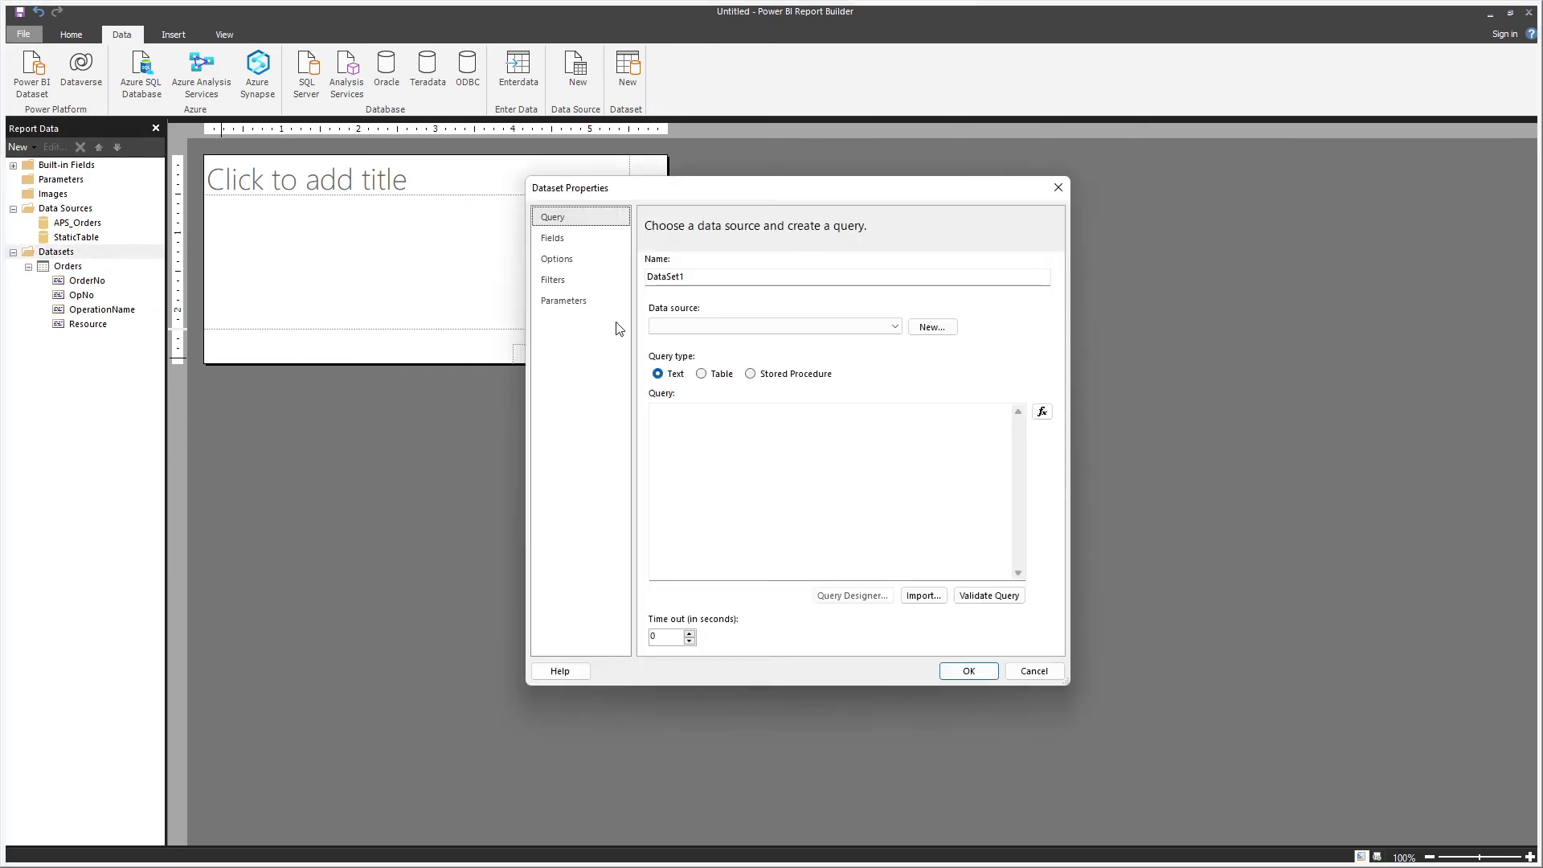
text(Standard)
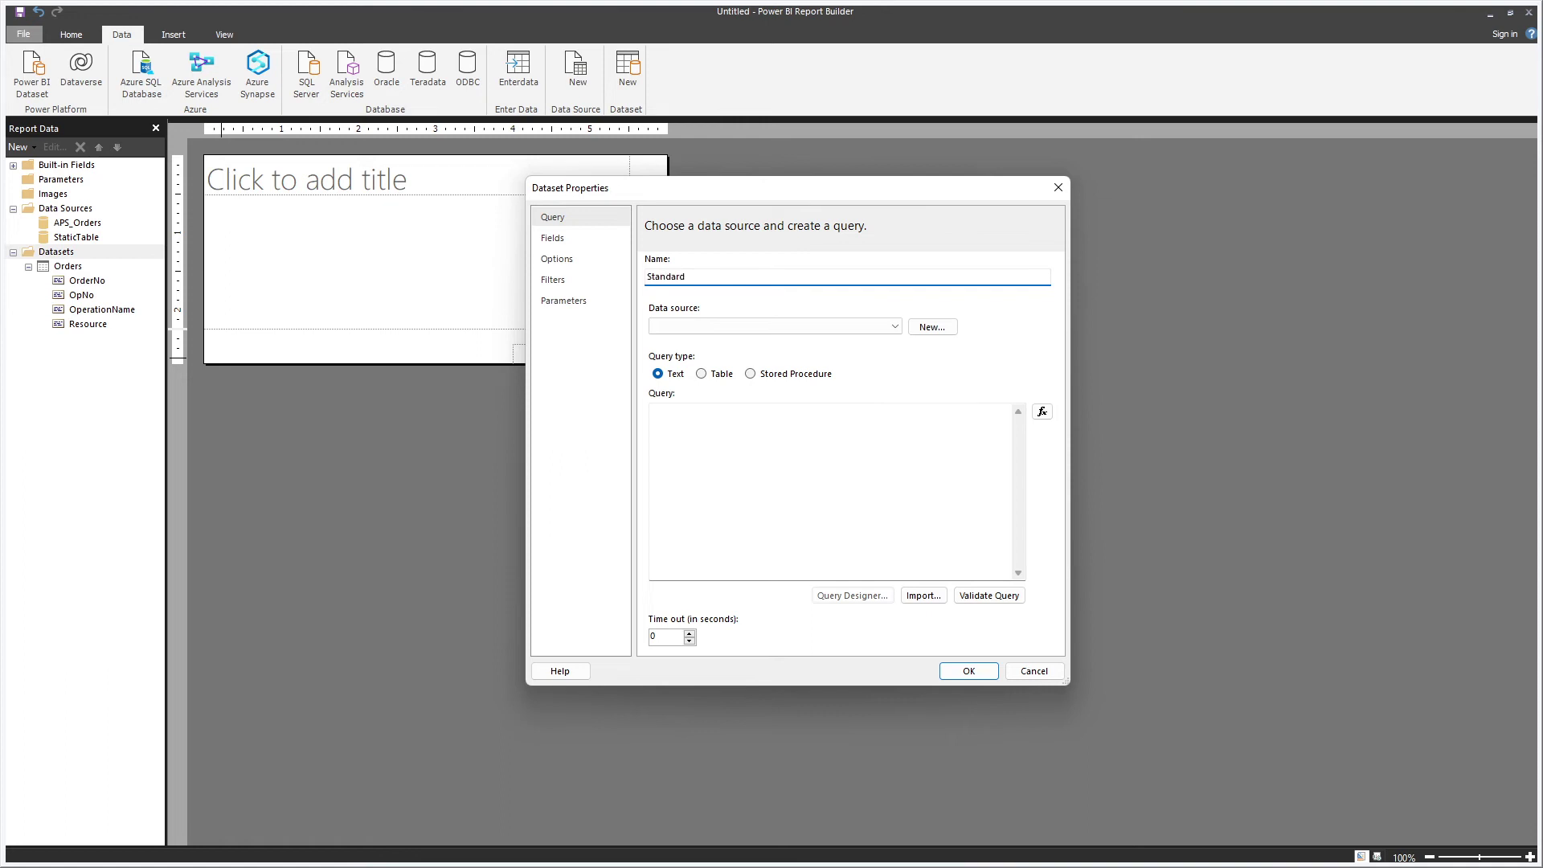
click(743, 328)
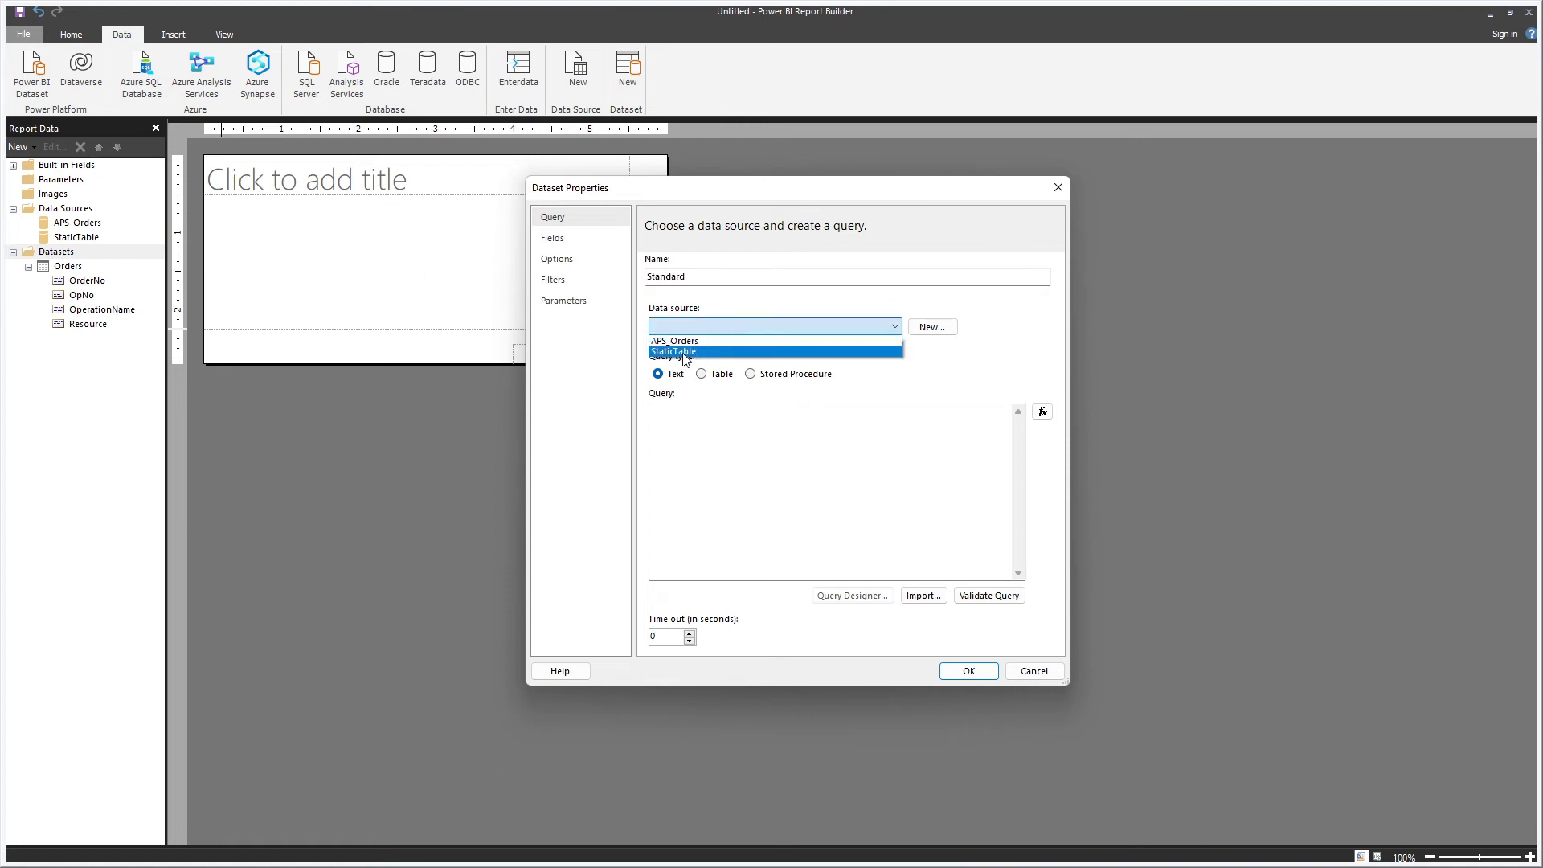
click(683, 350)
click(748, 482)
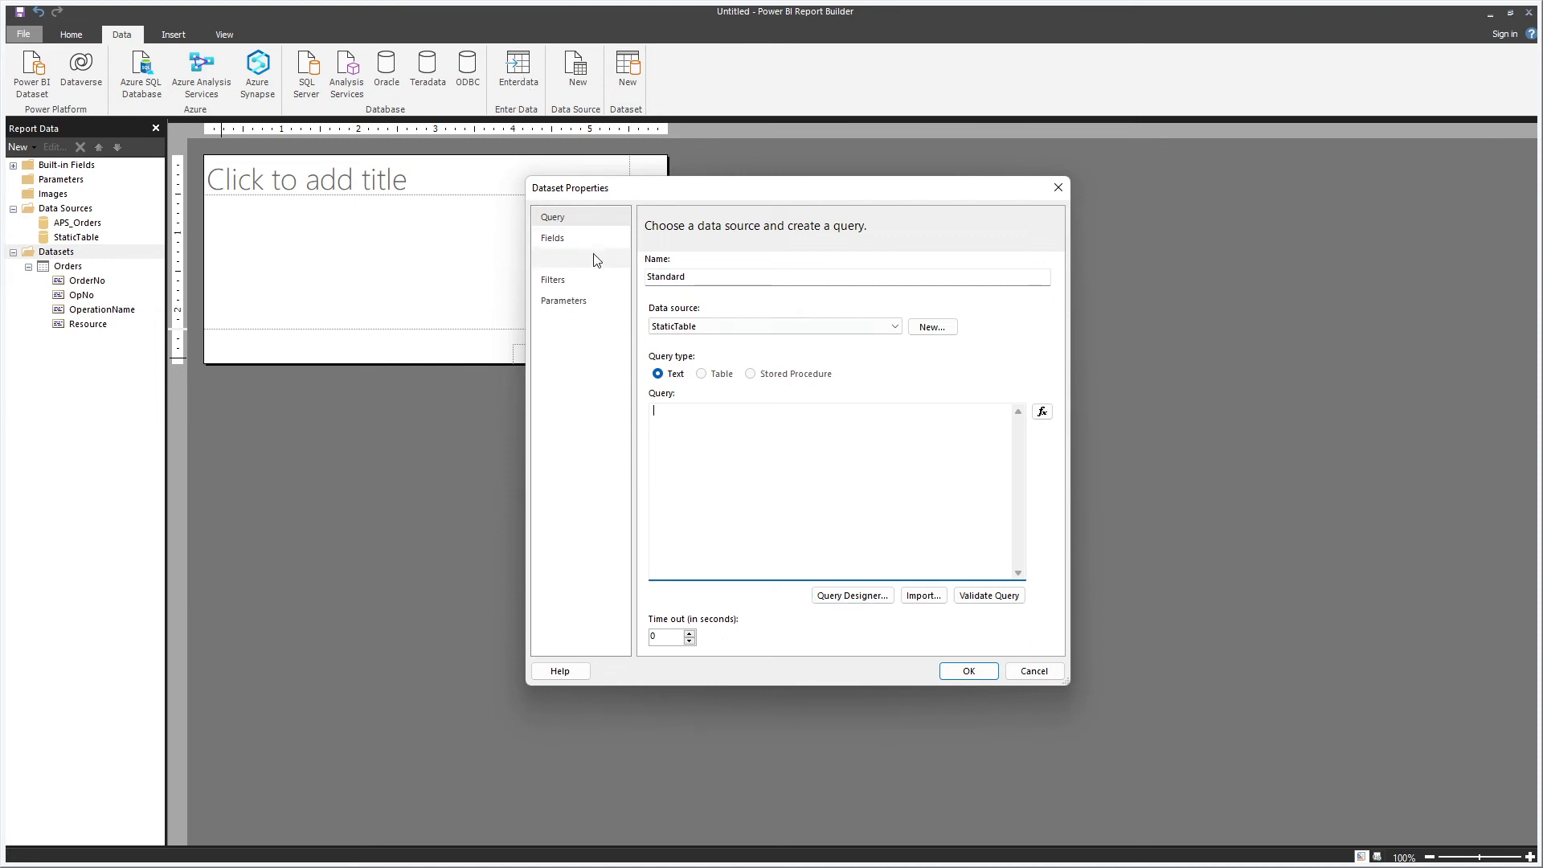
click(839, 594)
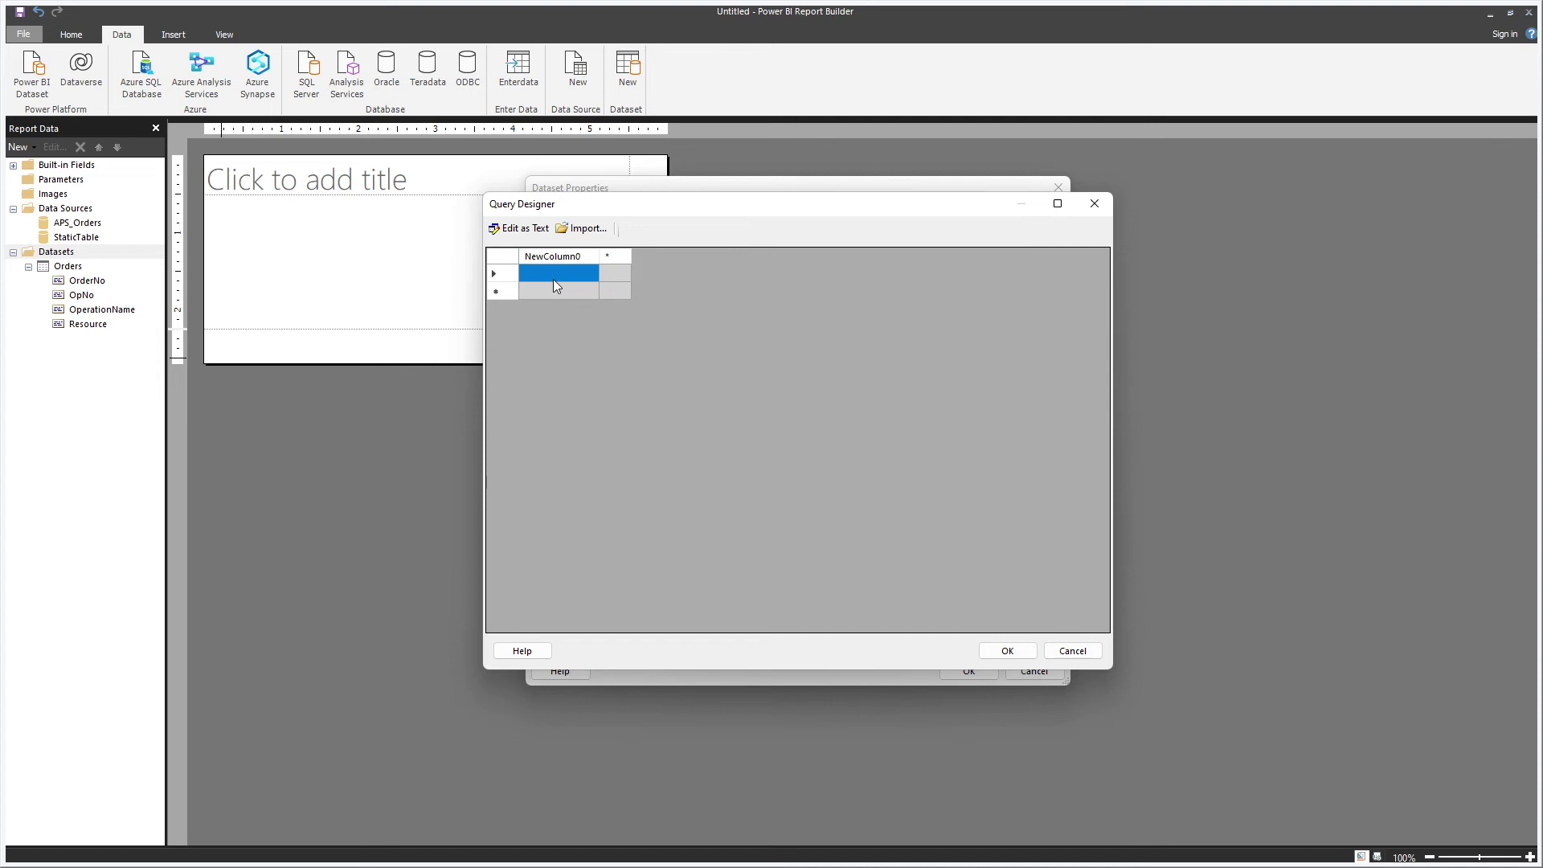
Clear the test entries and paste the order rows copied from the spreadsheet into the grid.
text(ad)
click(625, 278)
key(Tab)
text(sd)
click(553, 291)
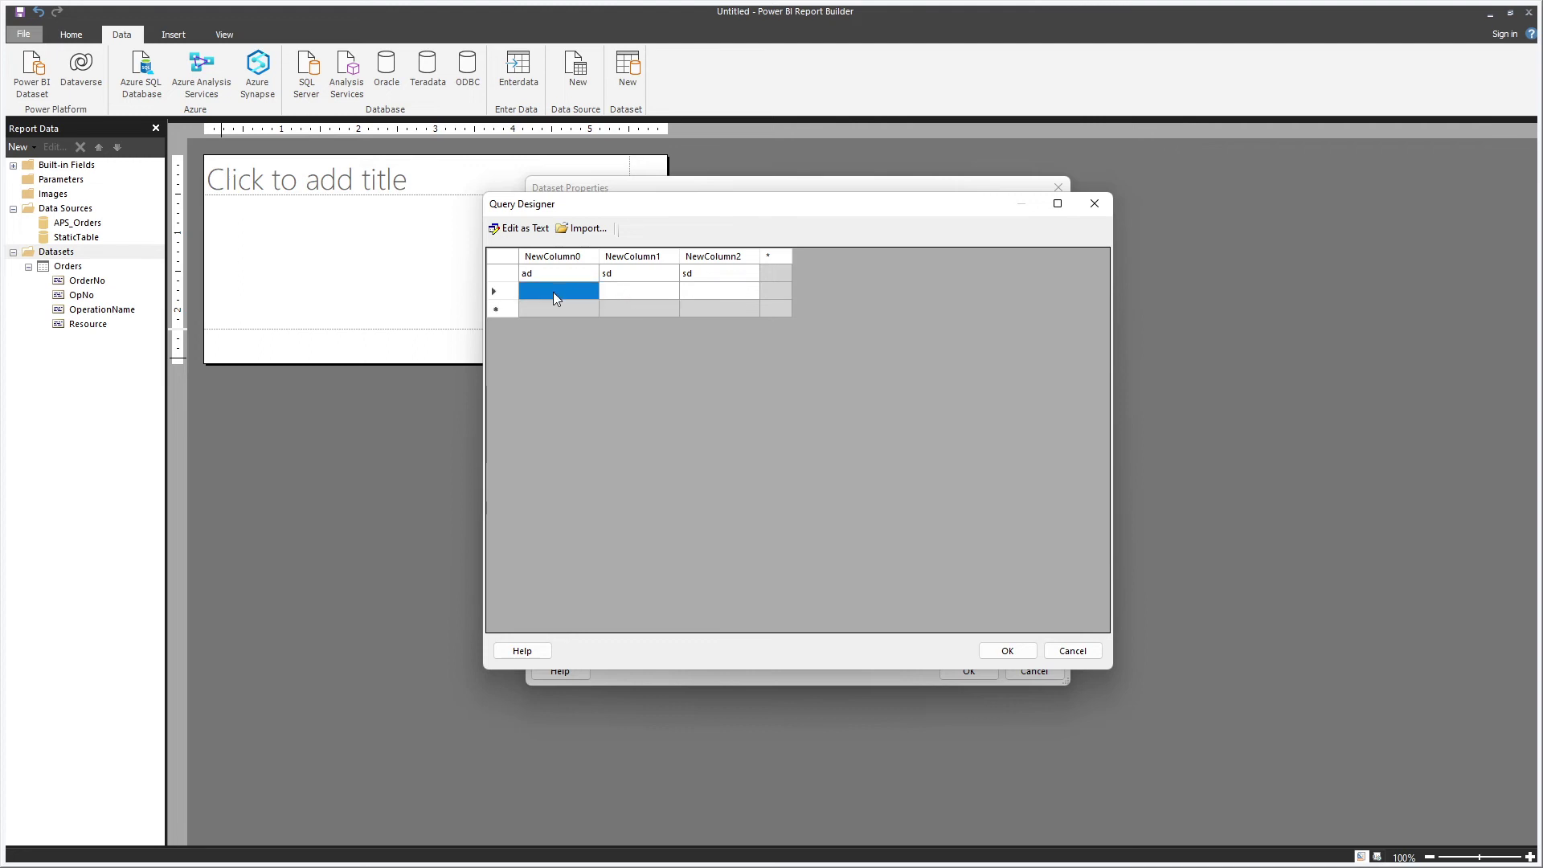
drag(540, 273, 700, 302)
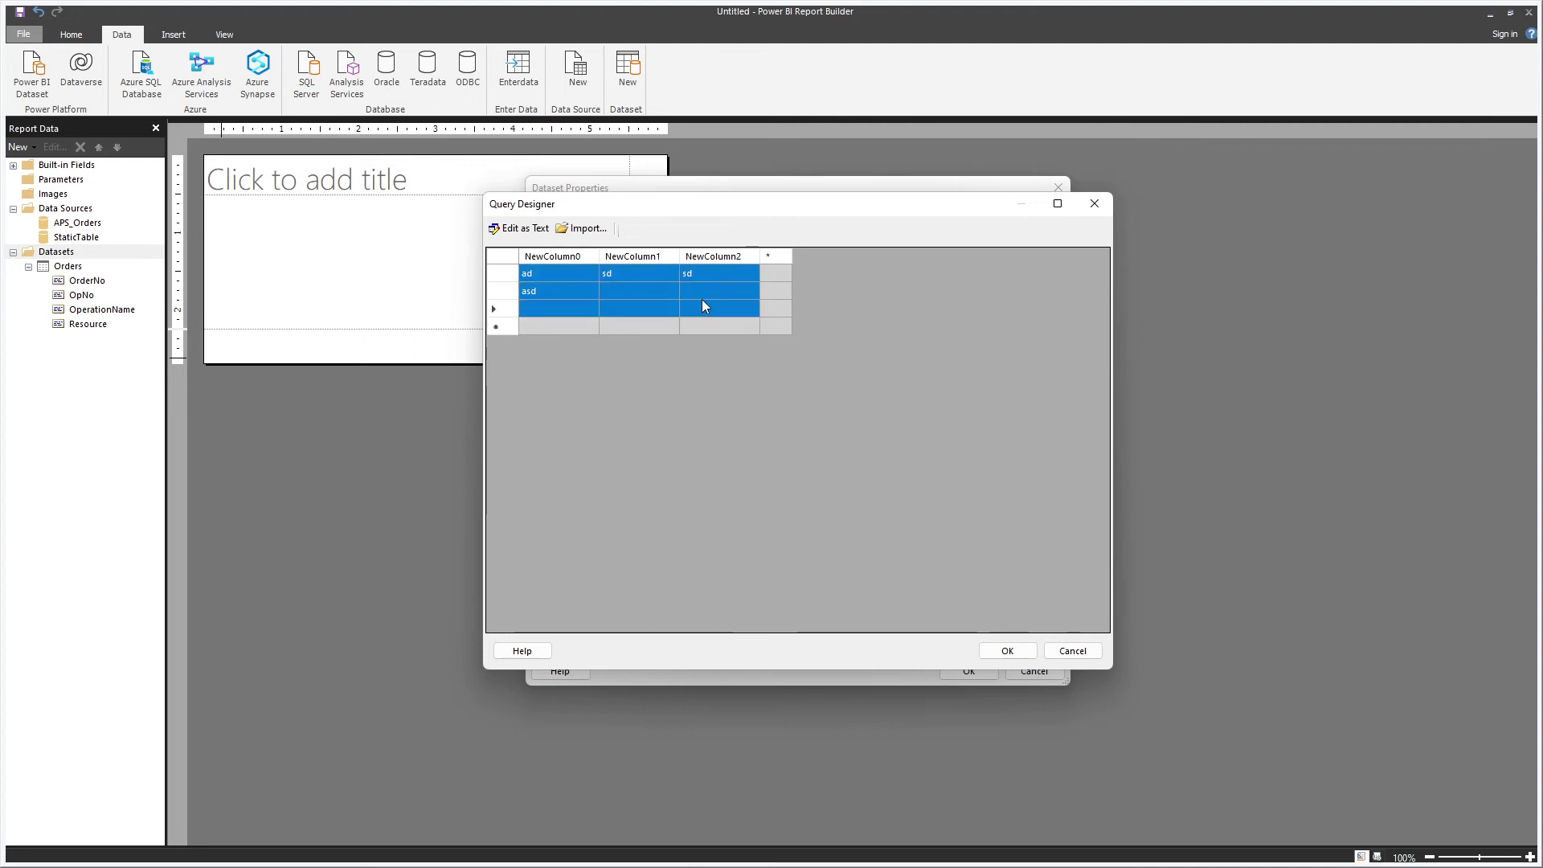
click(695, 307)
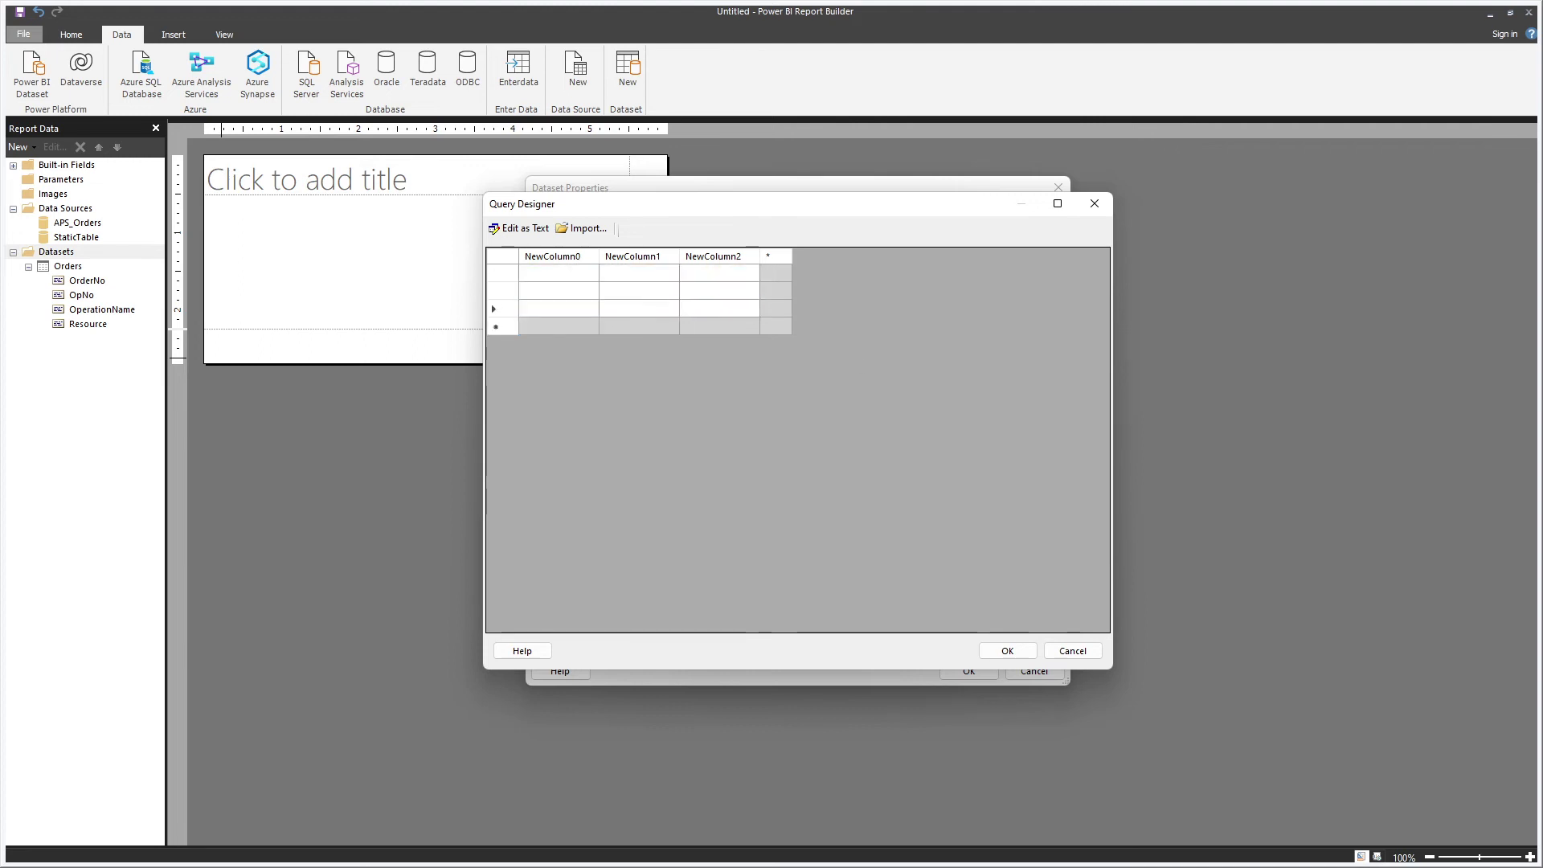
key(alt+Tab)
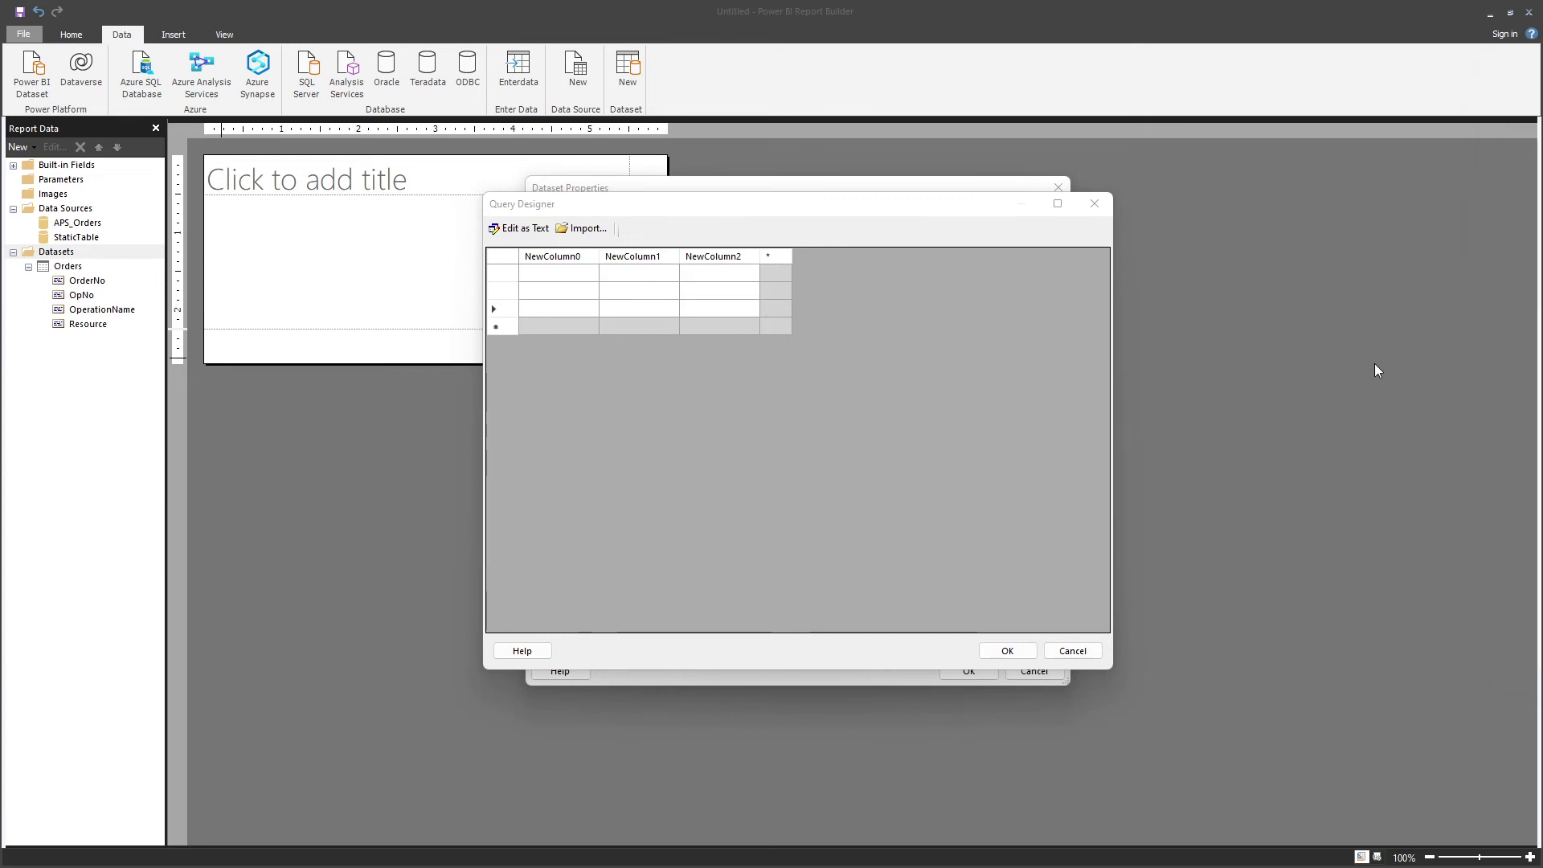
click(535, 268)
key(ctrl+v)
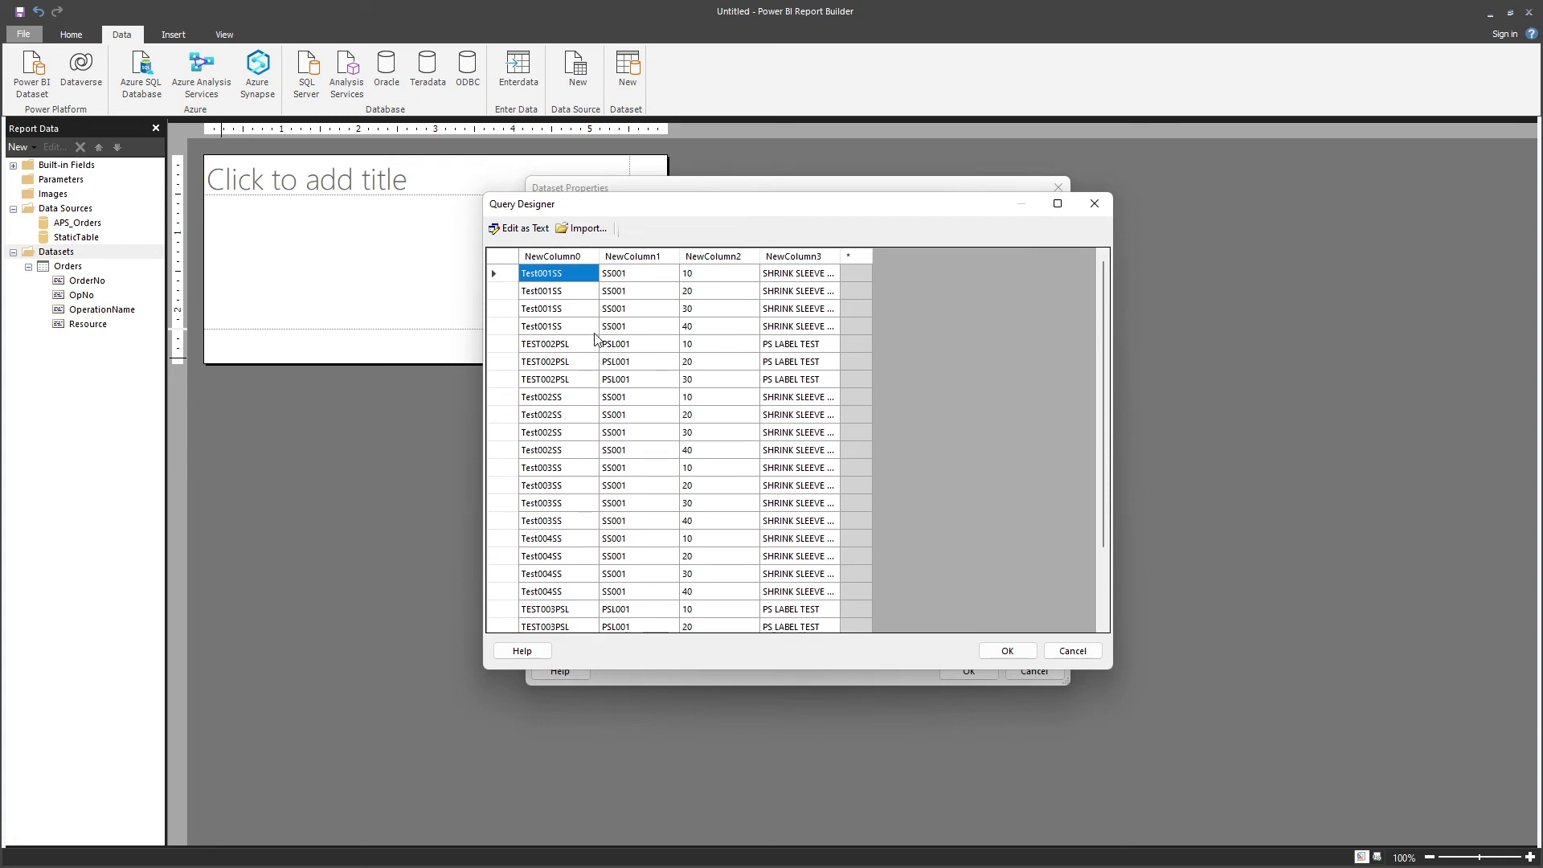
Rename the columns Order, PartNo, OpNo and Description, then accept the data.
right_click(547, 255)
click(544, 255)
click(544, 256)
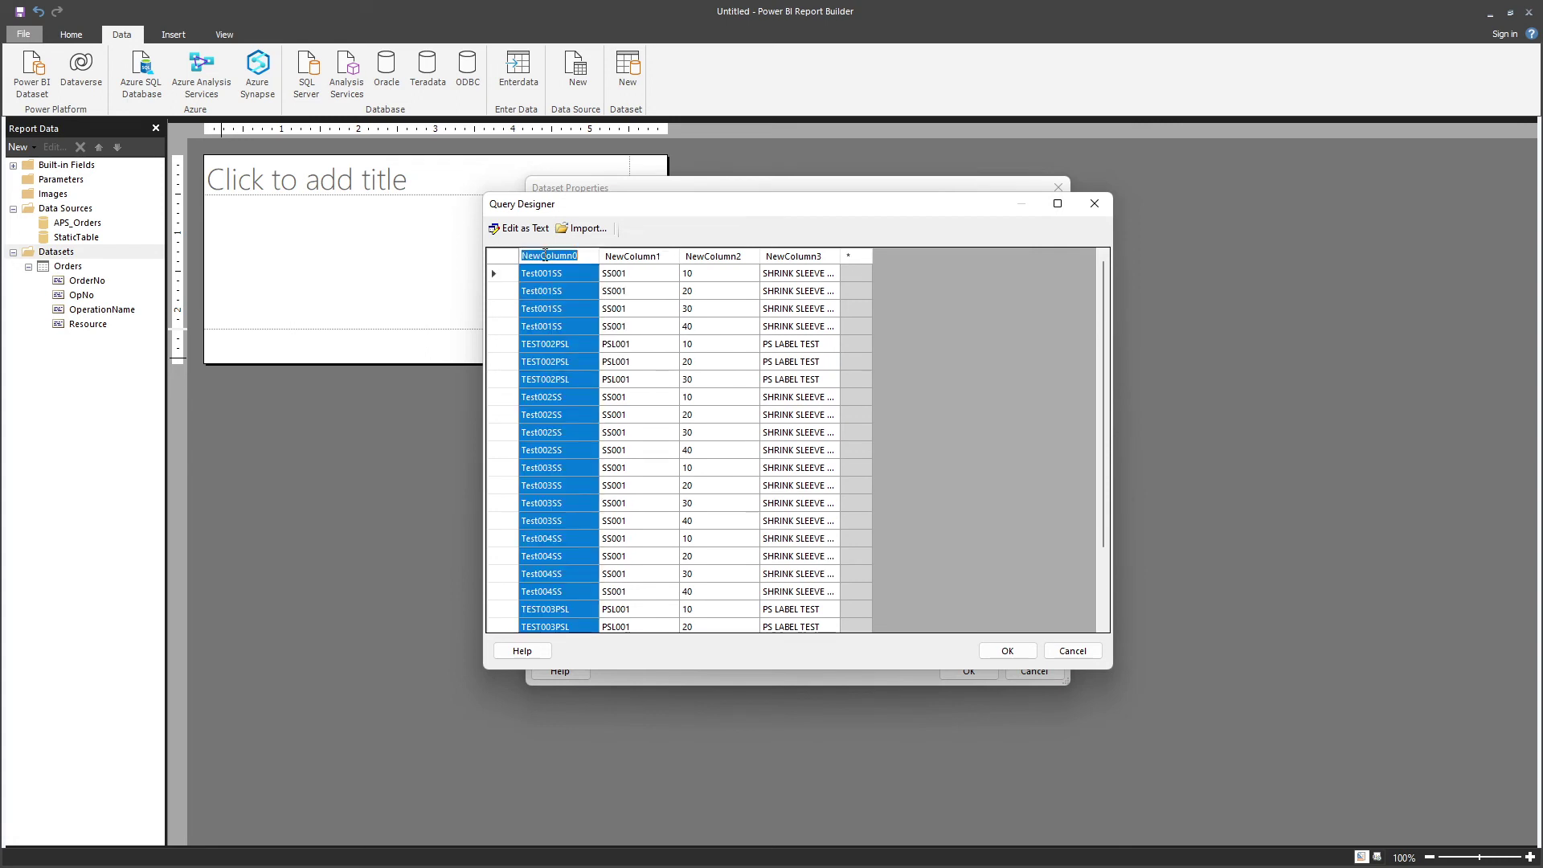
text(Order)
key(Return)
click(627, 256)
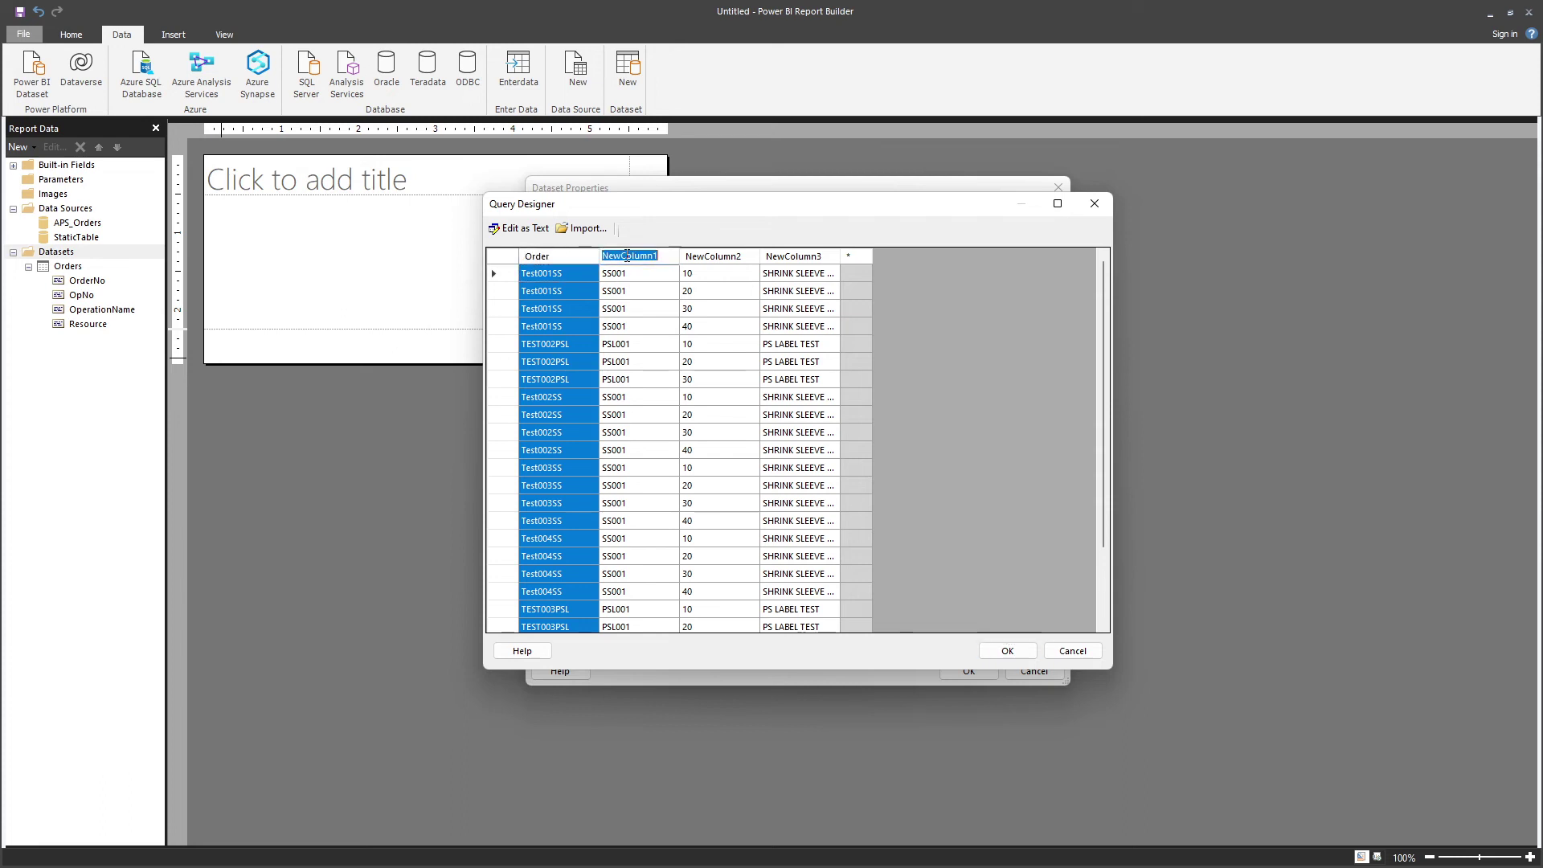
text({a)
text(rtNo)
click(713, 256)
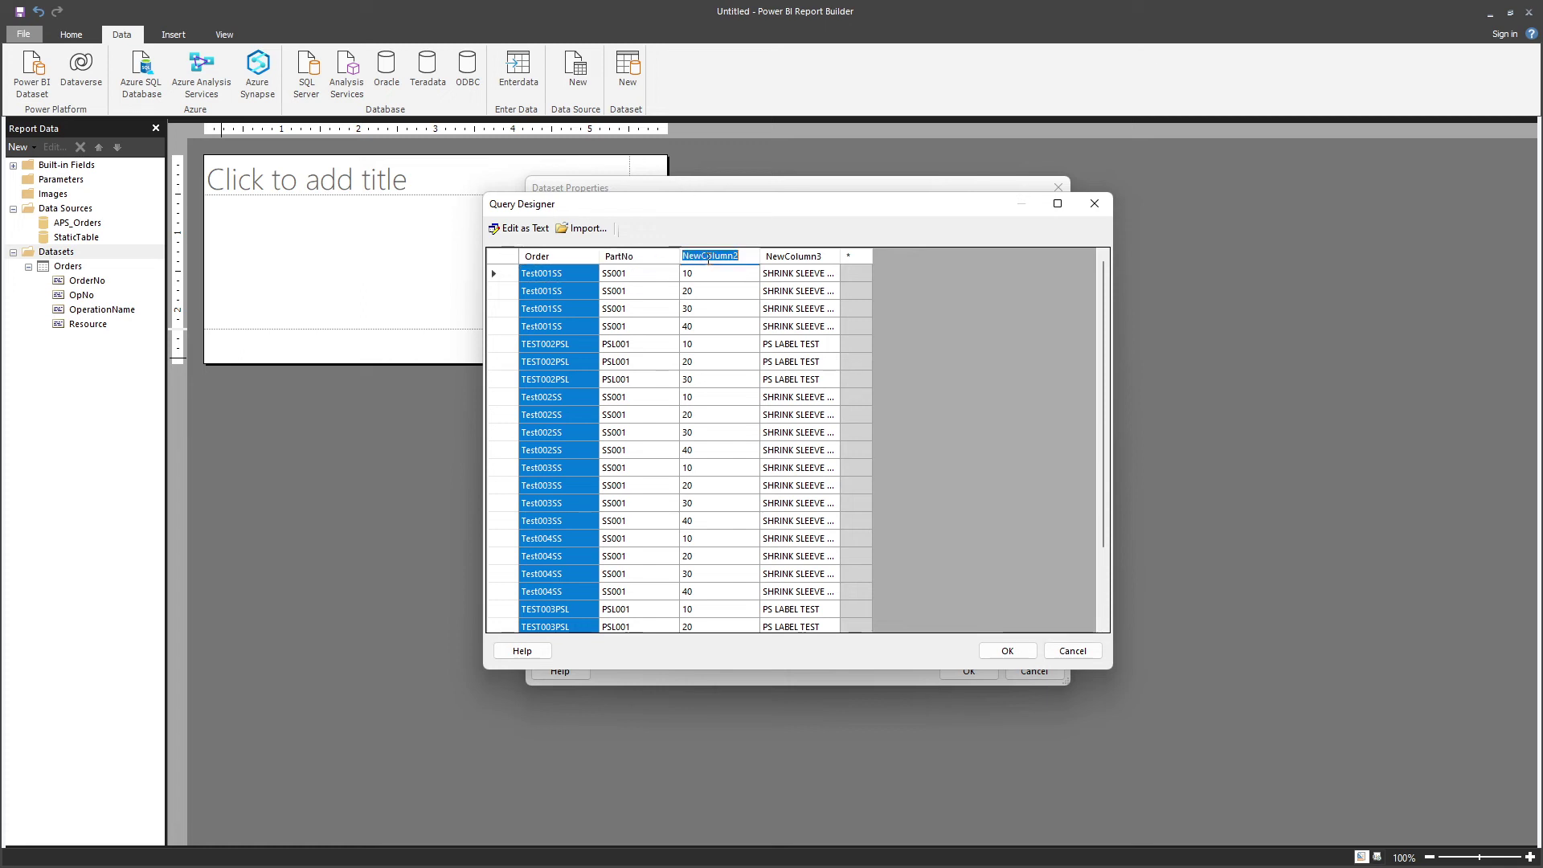
text(OpNo)
click(794, 255)
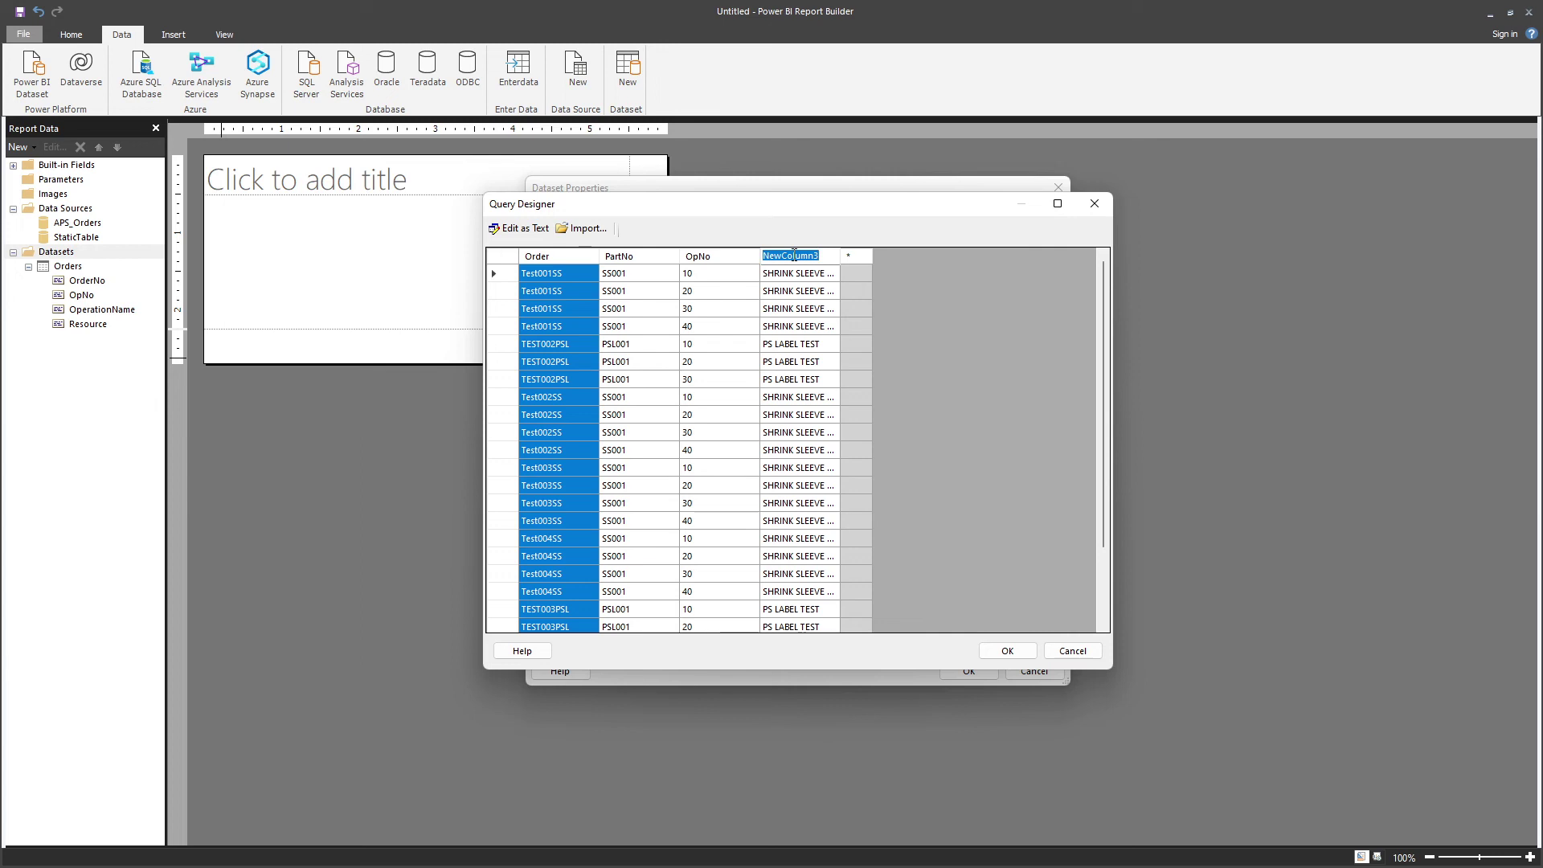
text(Desc)
key(Return)
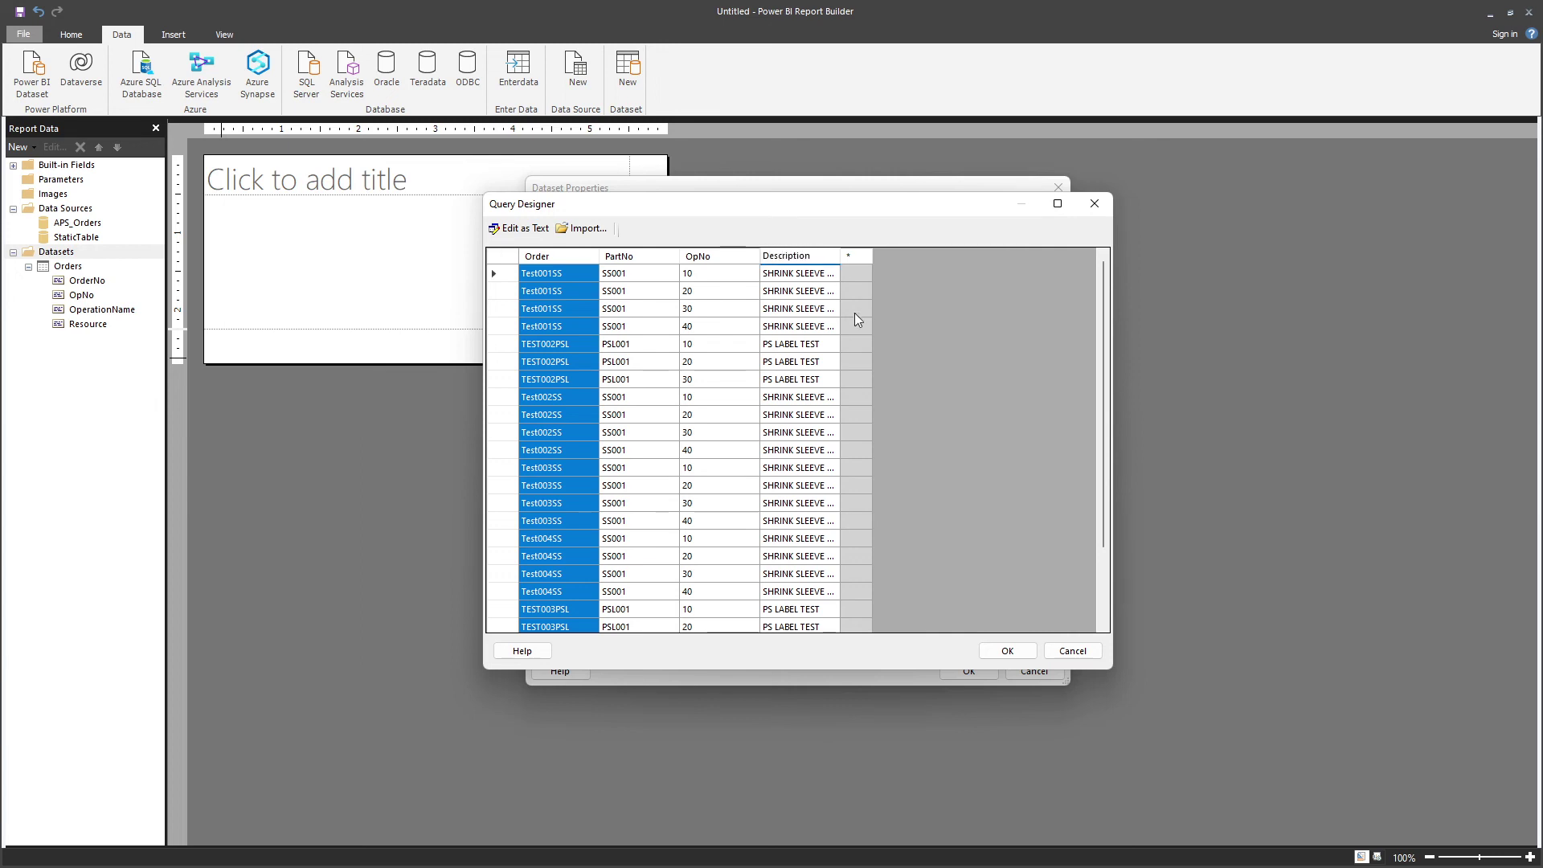
click(1008, 652)
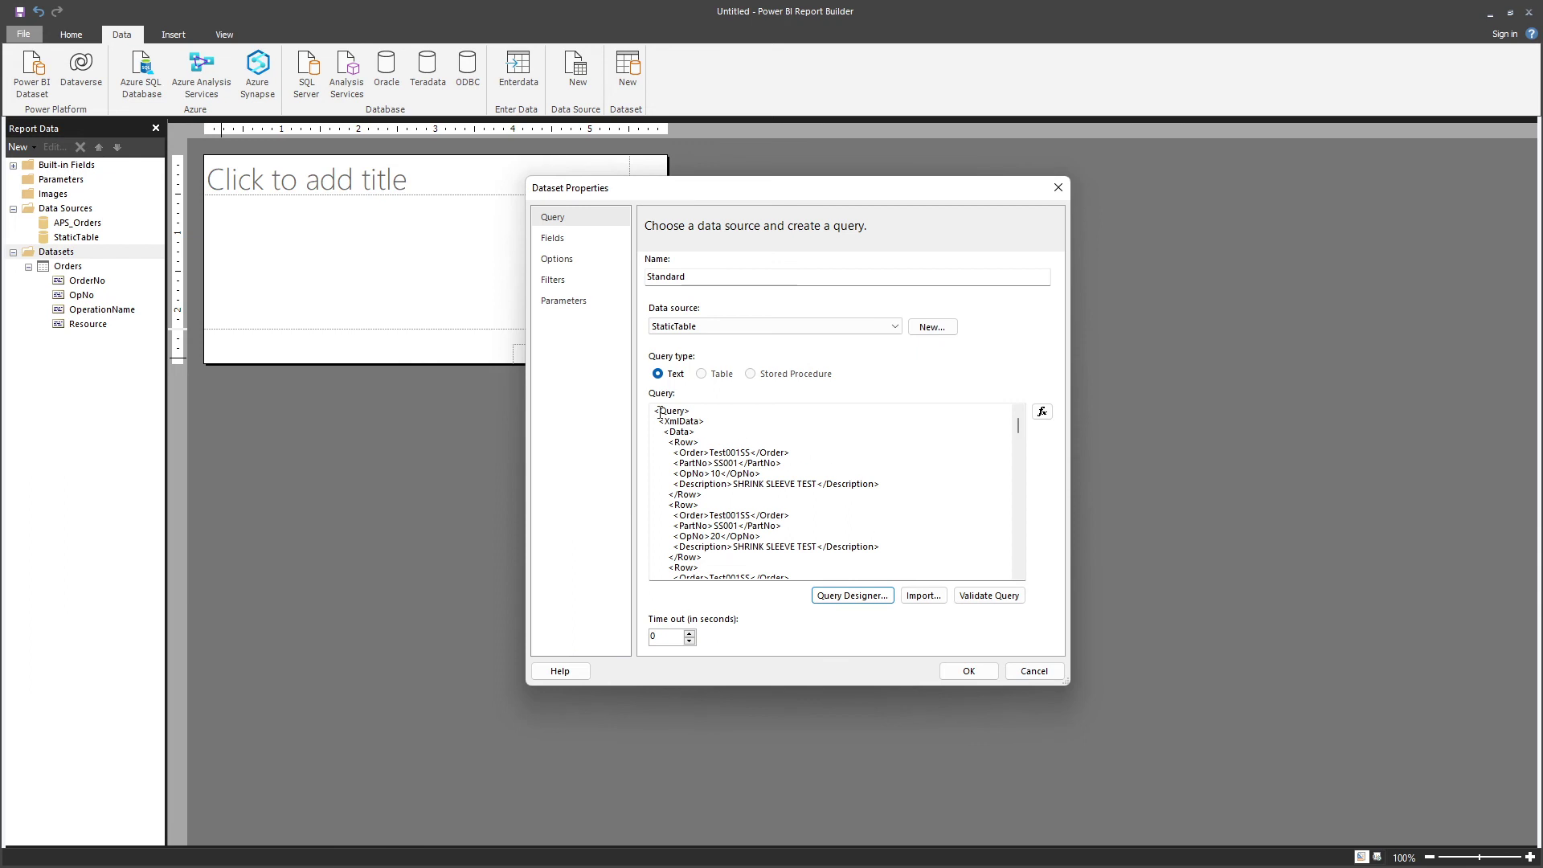
Review the generated XML query and save the Standard dataset.
drag(655, 410, 750, 613)
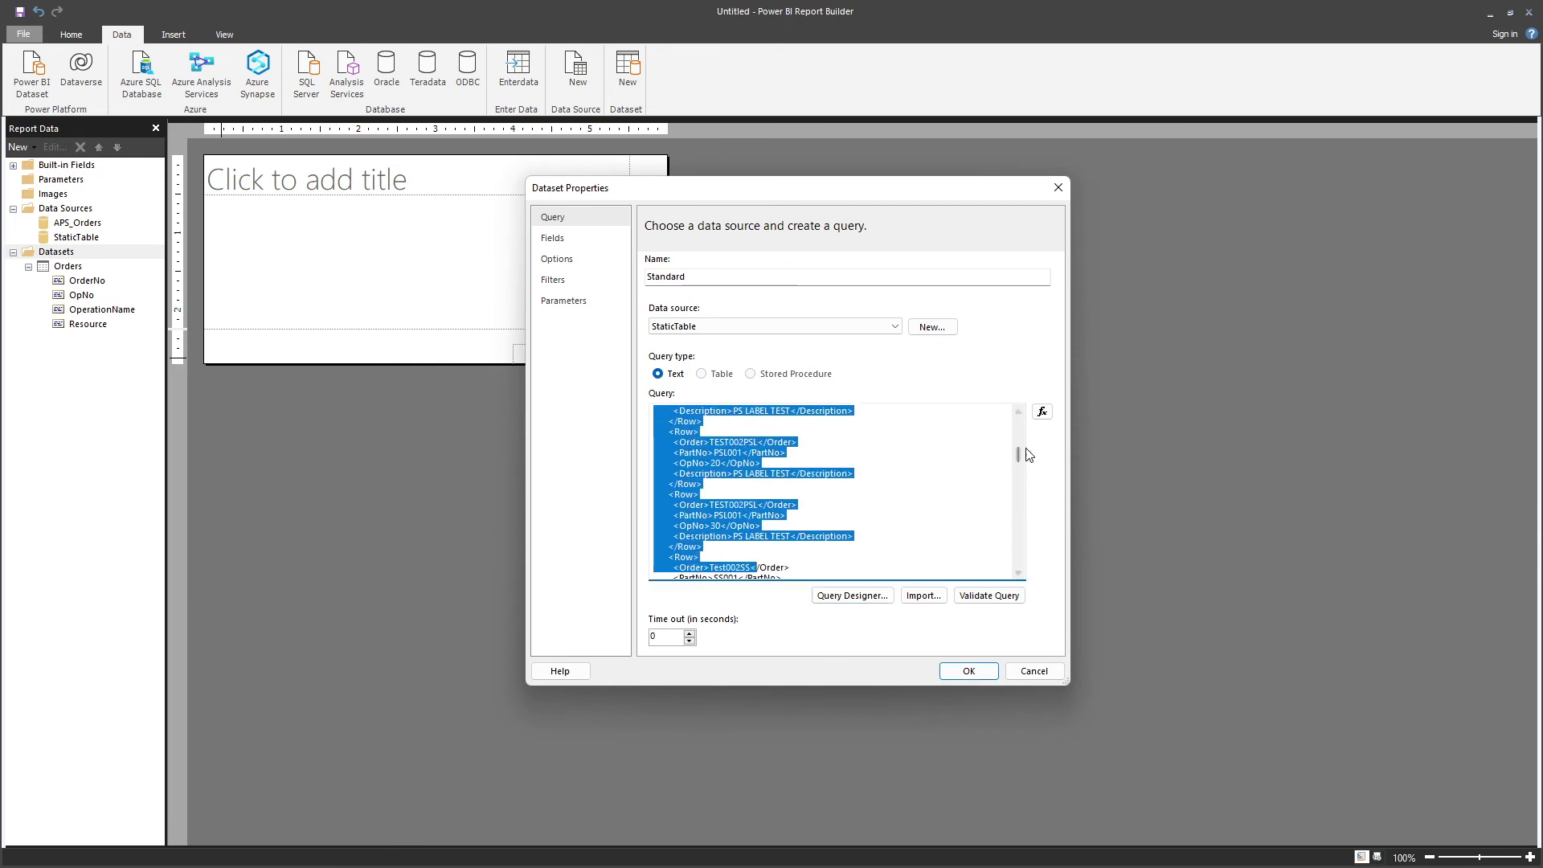
drag(1017, 455, 1024, 570)
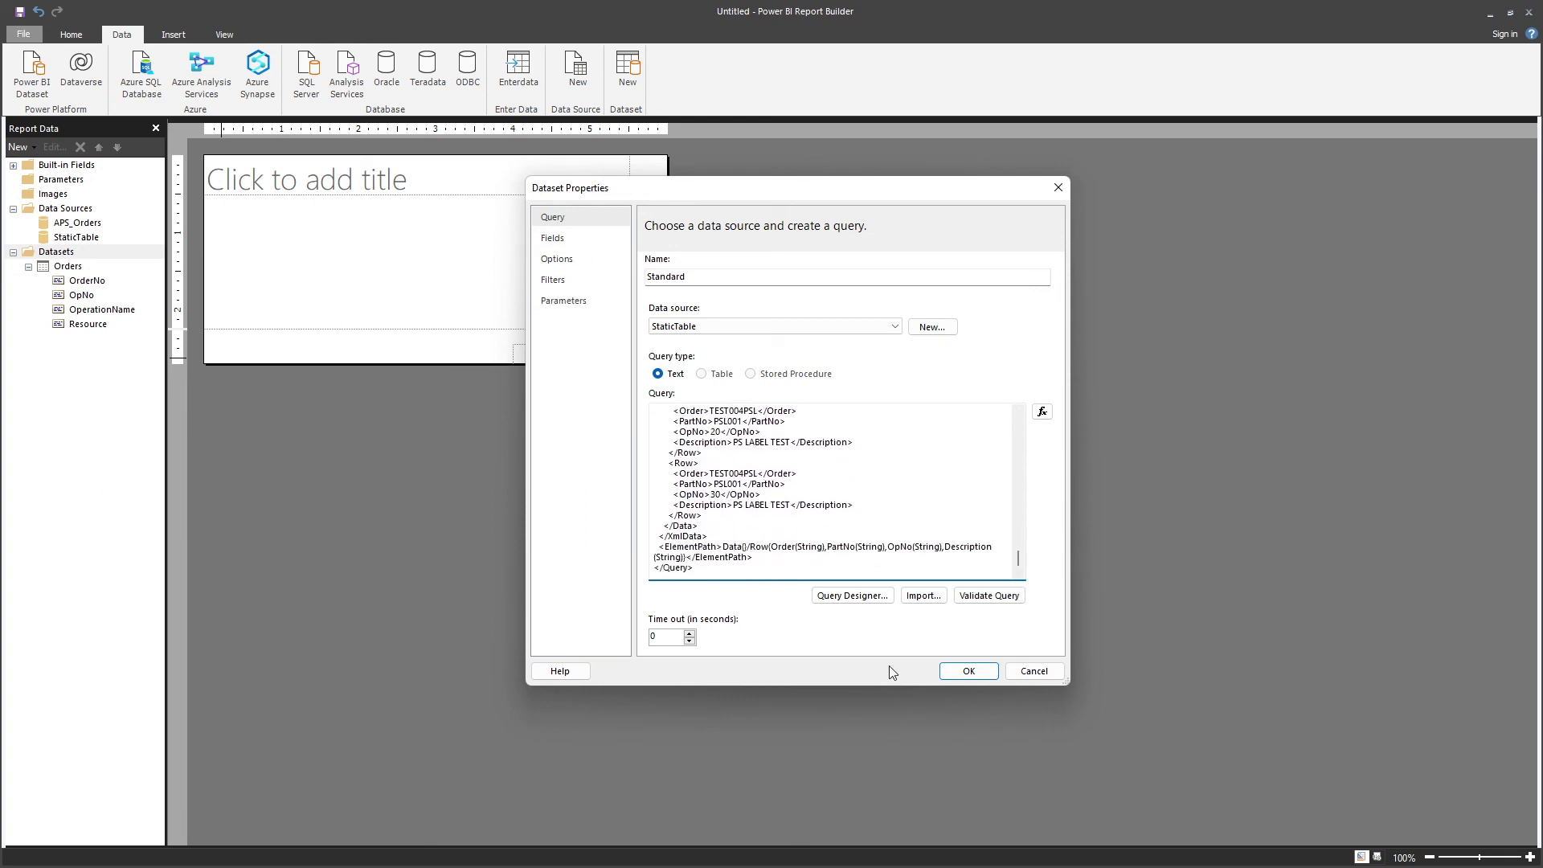
click(964, 670)
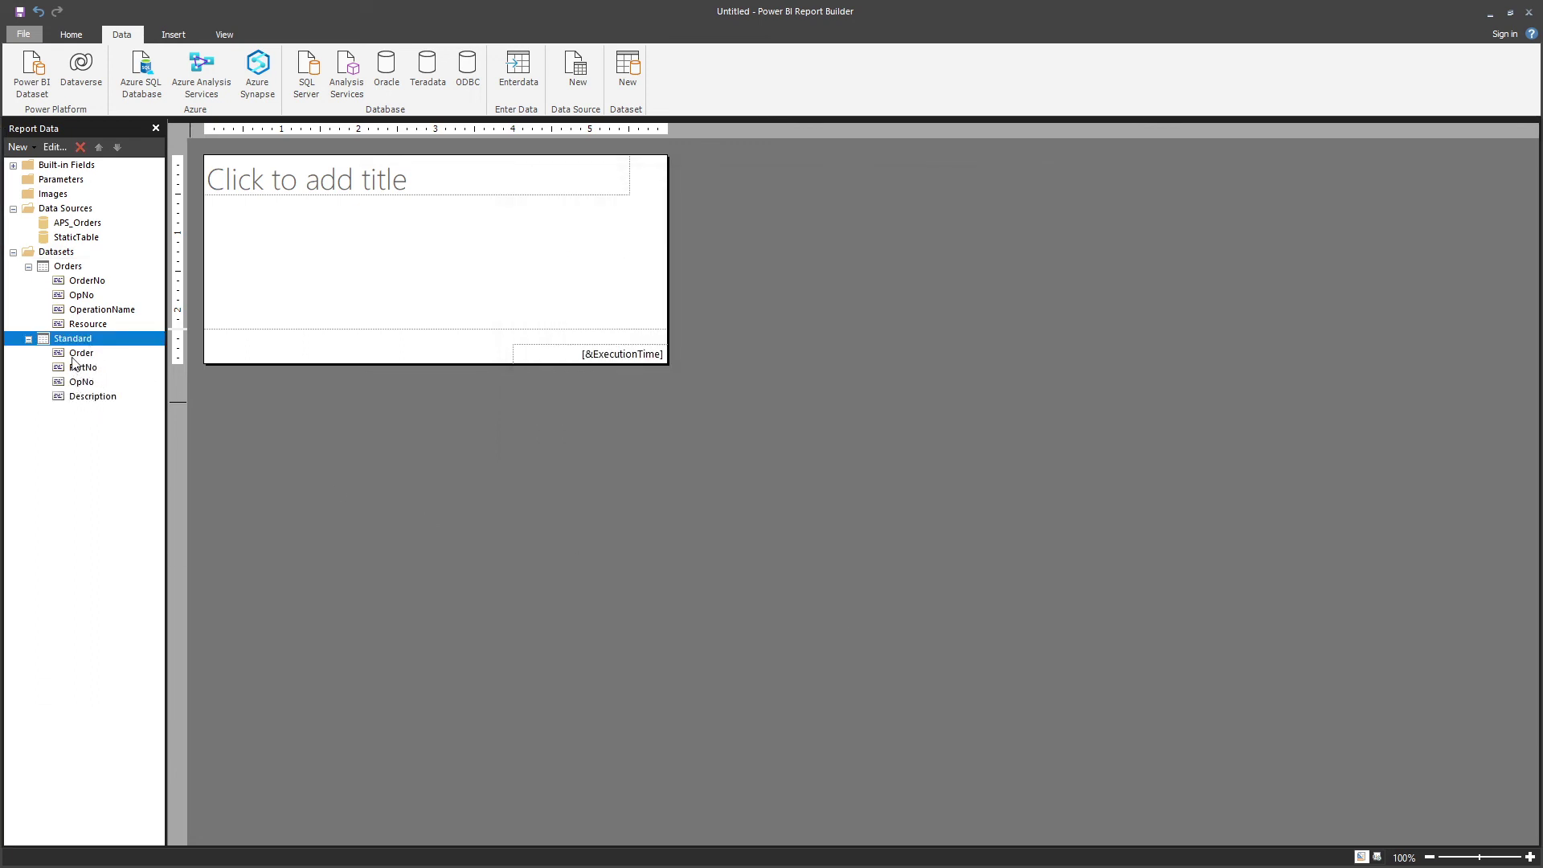
Check the Standard fields, then delete the stray OrderNo textbox from the report body.
click(80, 354)
click(82, 368)
click(82, 384)
drag(79, 396, 305, 268)
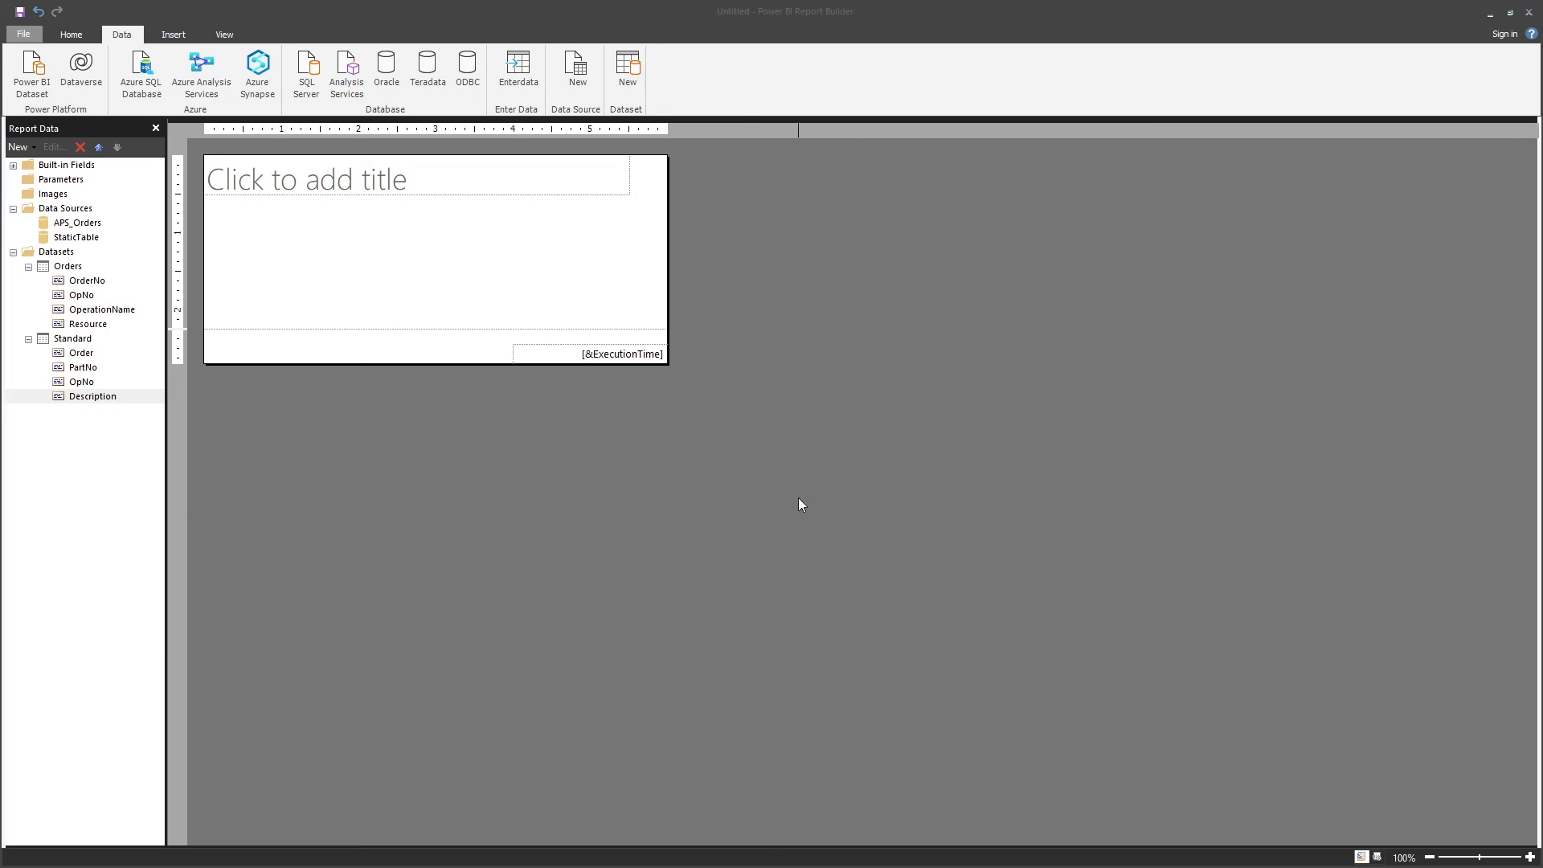
drag(93, 282, 268, 248)
click(265, 282)
click(287, 255)
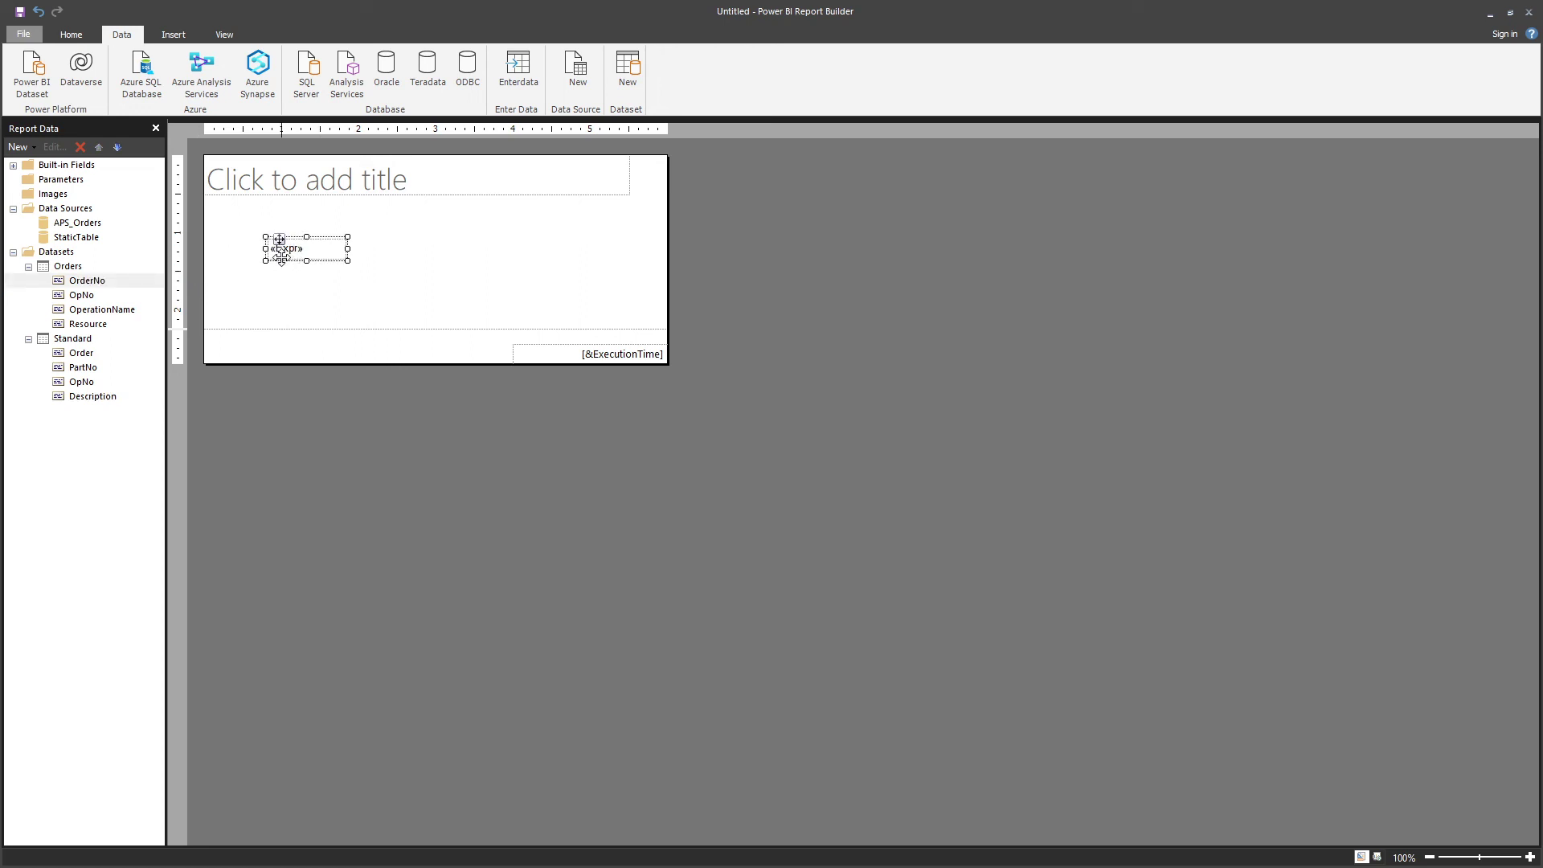
click(249, 277)
click(281, 253)
key(Delete)
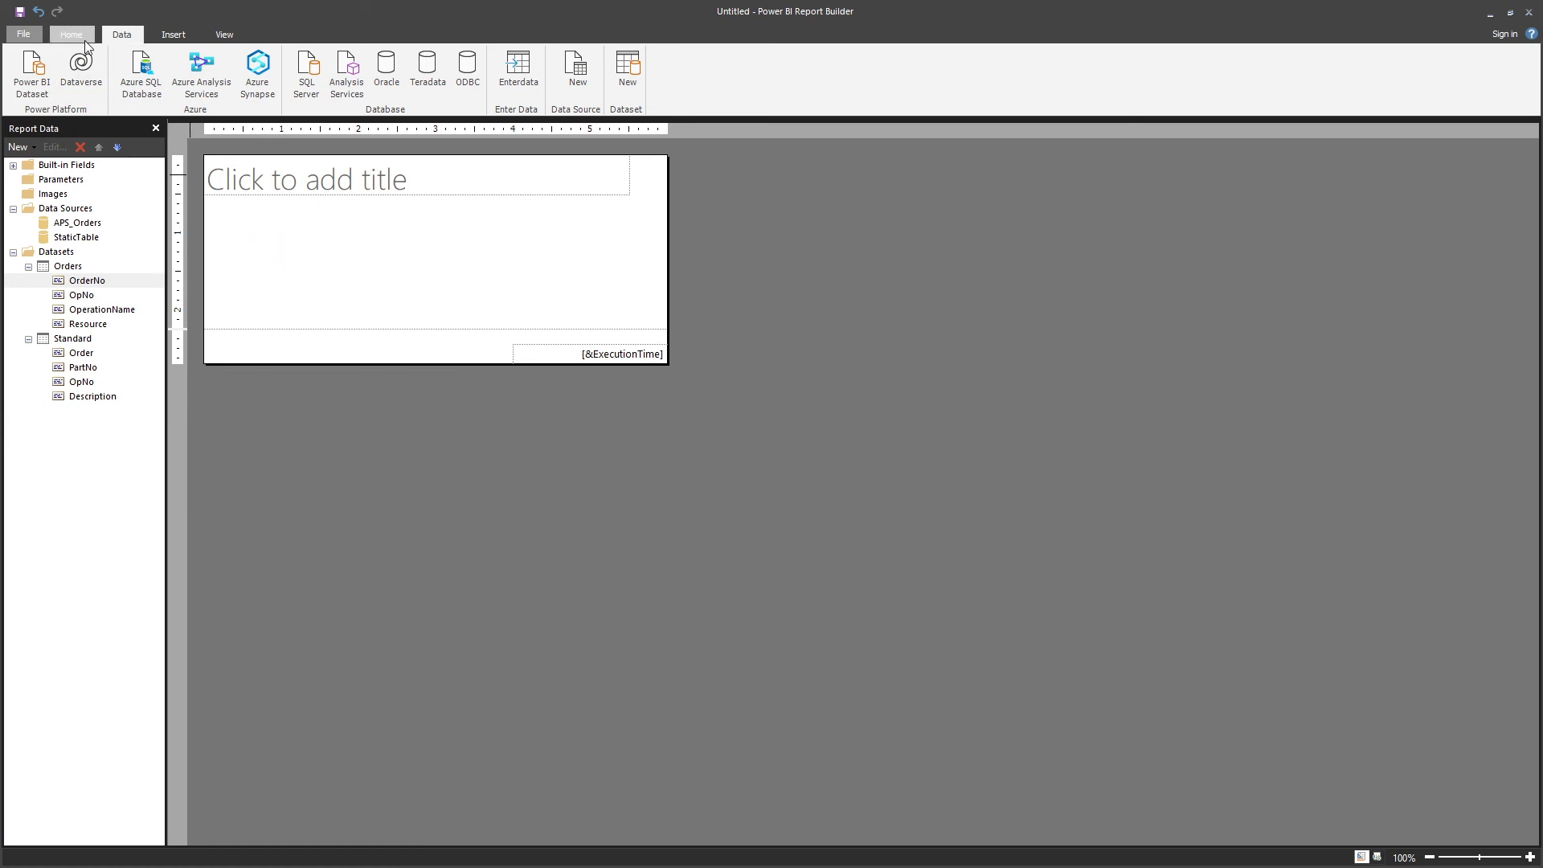
Insert a blank table below the title and shorten the report body.
click(172, 34)
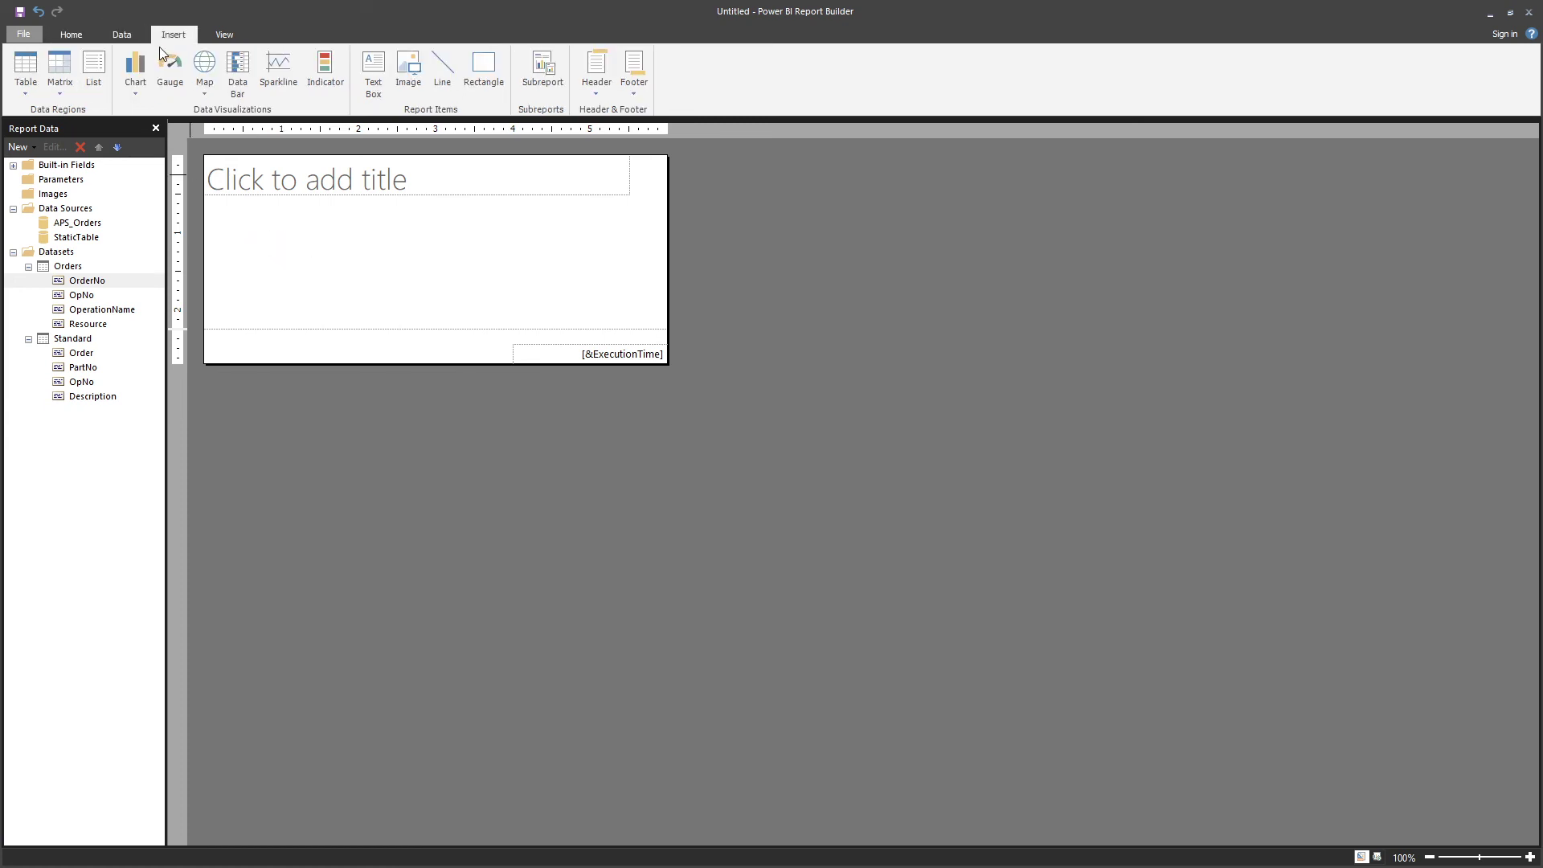
click(27, 94)
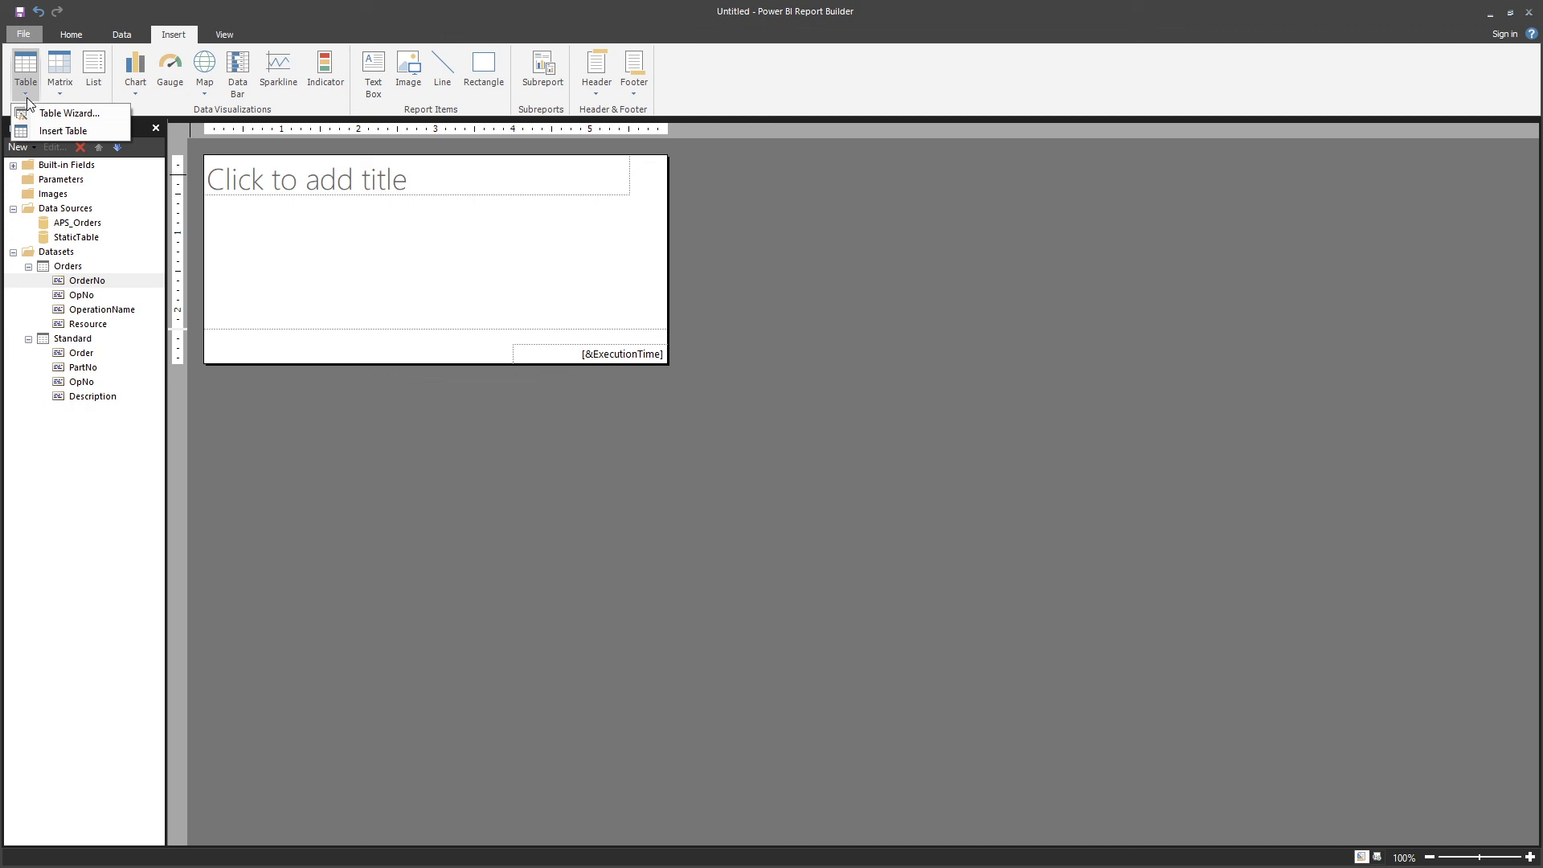
click(65, 131)
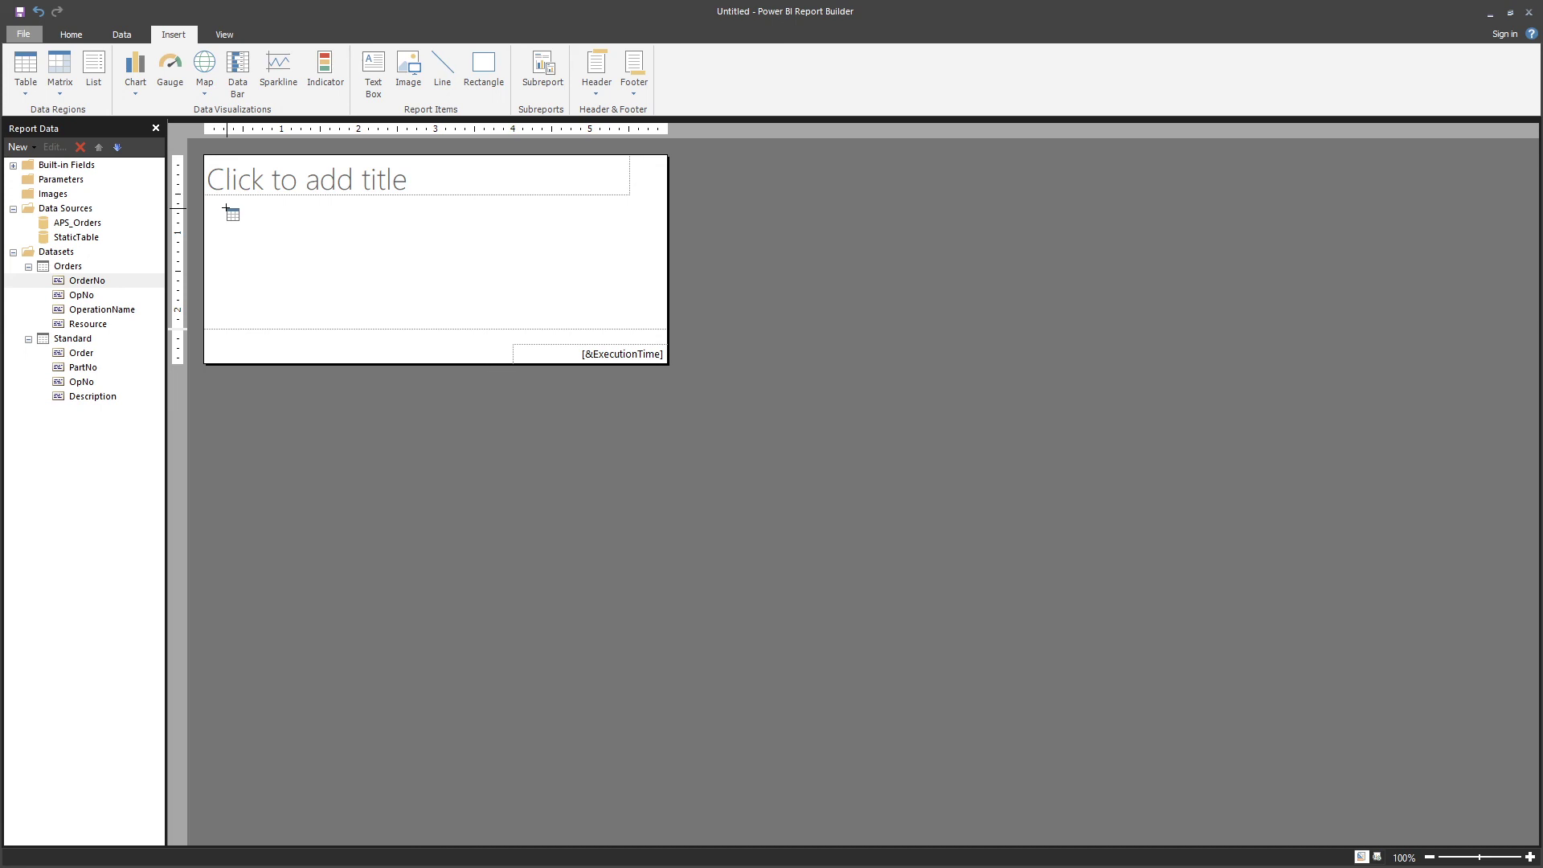
click(226, 210)
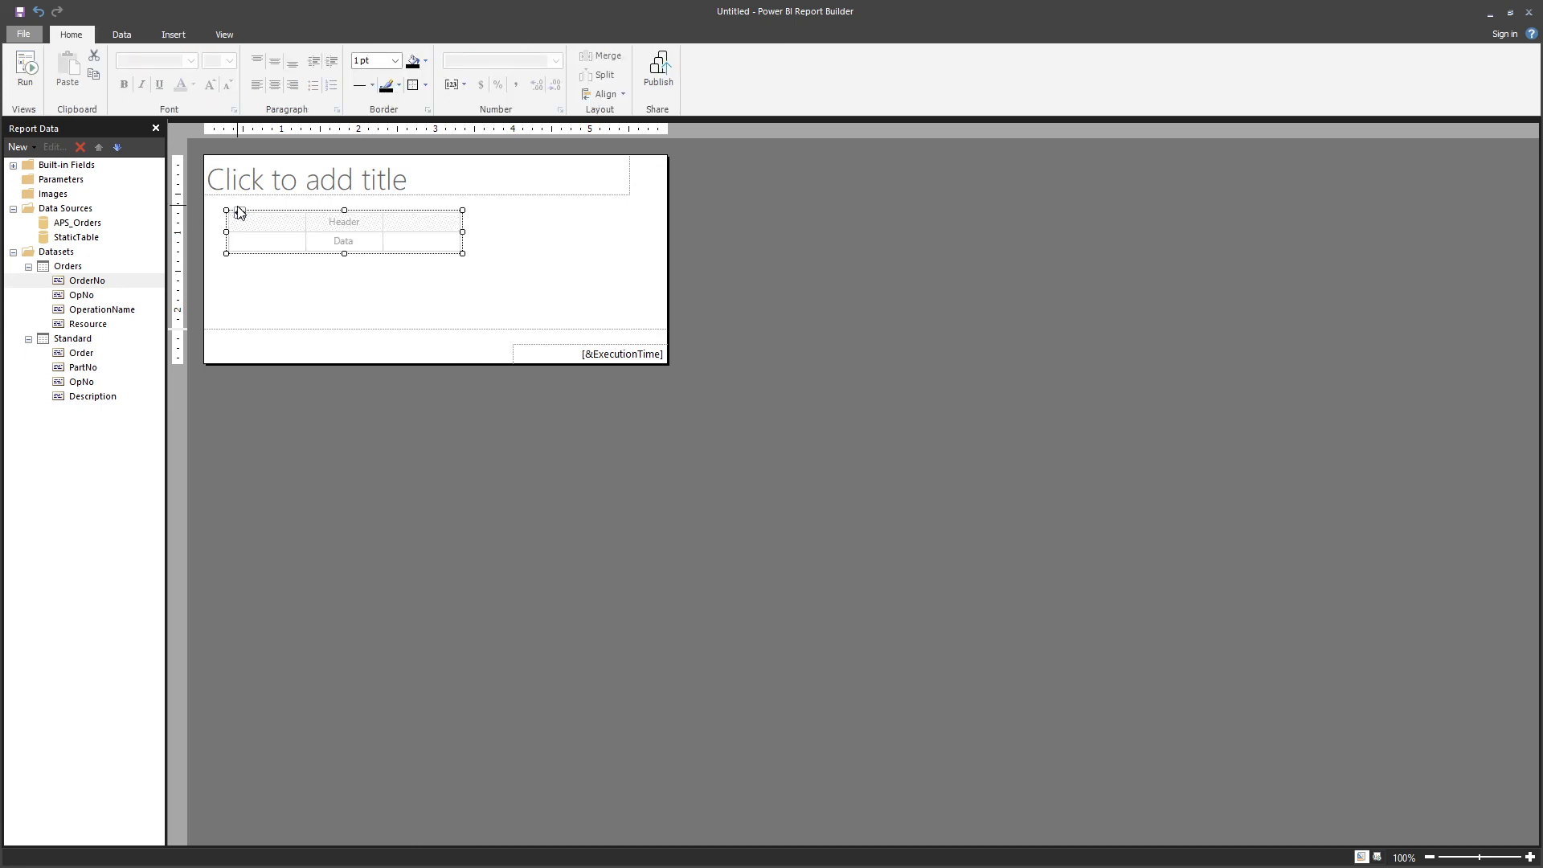
drag(239, 212, 217, 211)
click(265, 268)
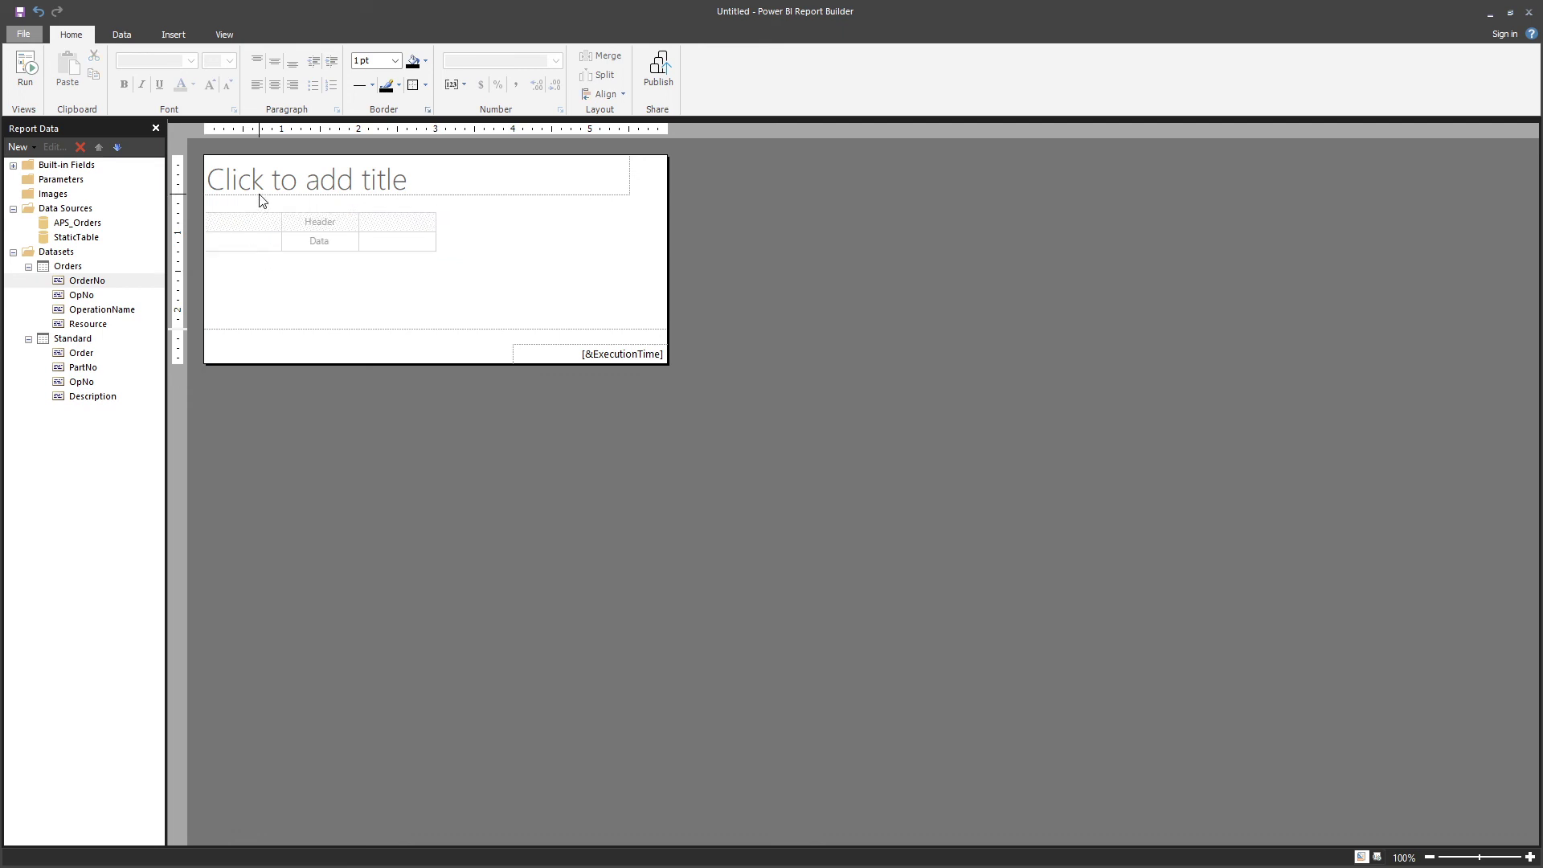
click(248, 213)
drag(214, 212, 215, 196)
click(283, 280)
drag(330, 328, 338, 233)
Delete the title placeholder and move the table to the top of the report.
click(526, 184)
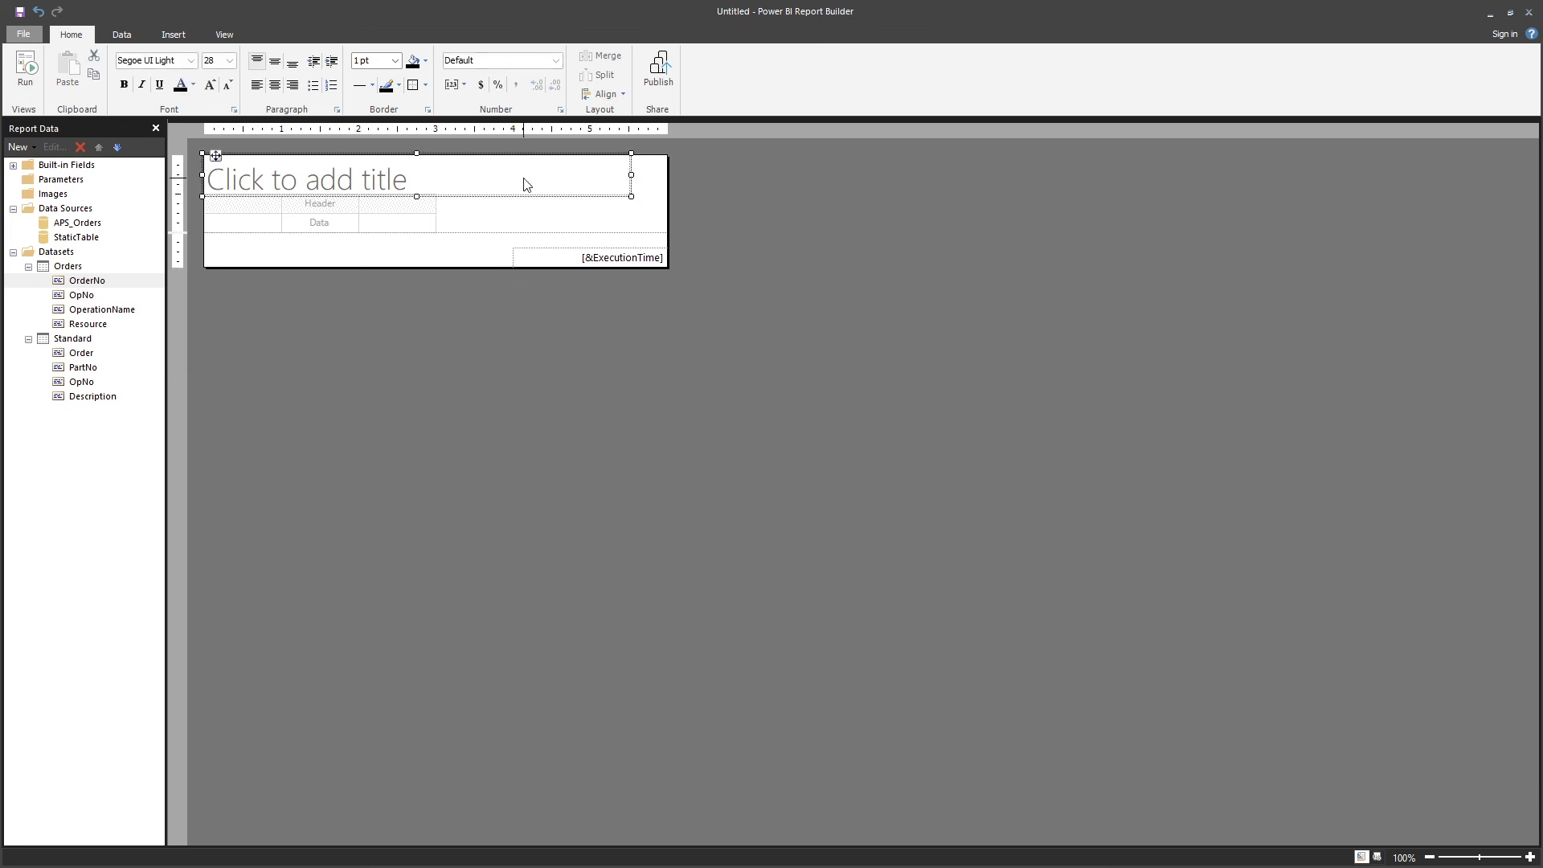
key(Delete)
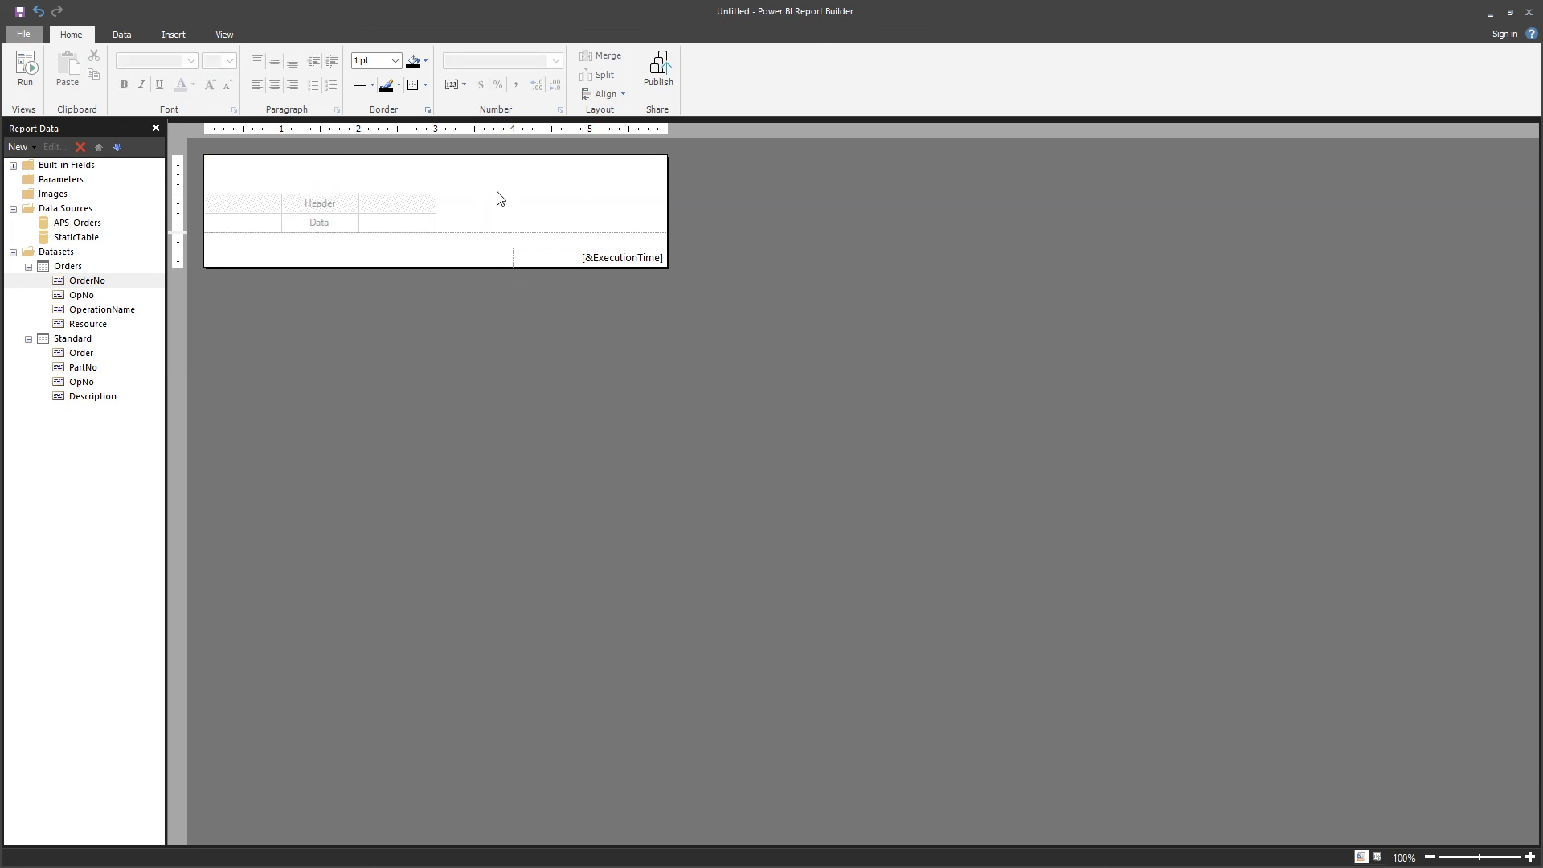
click(350, 210)
drag(215, 194, 219, 159)
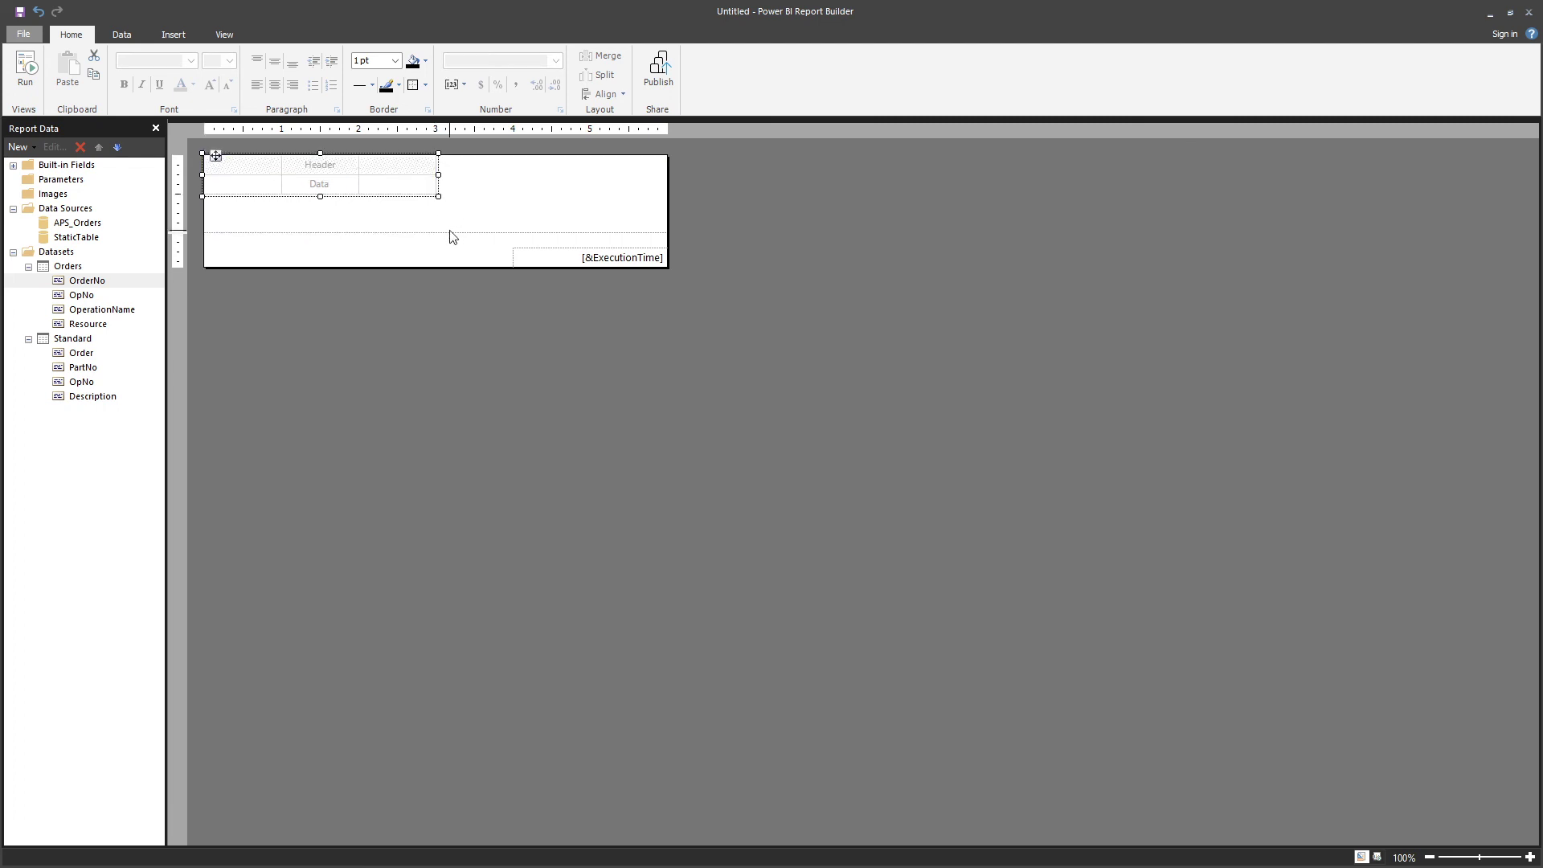
click(537, 191)
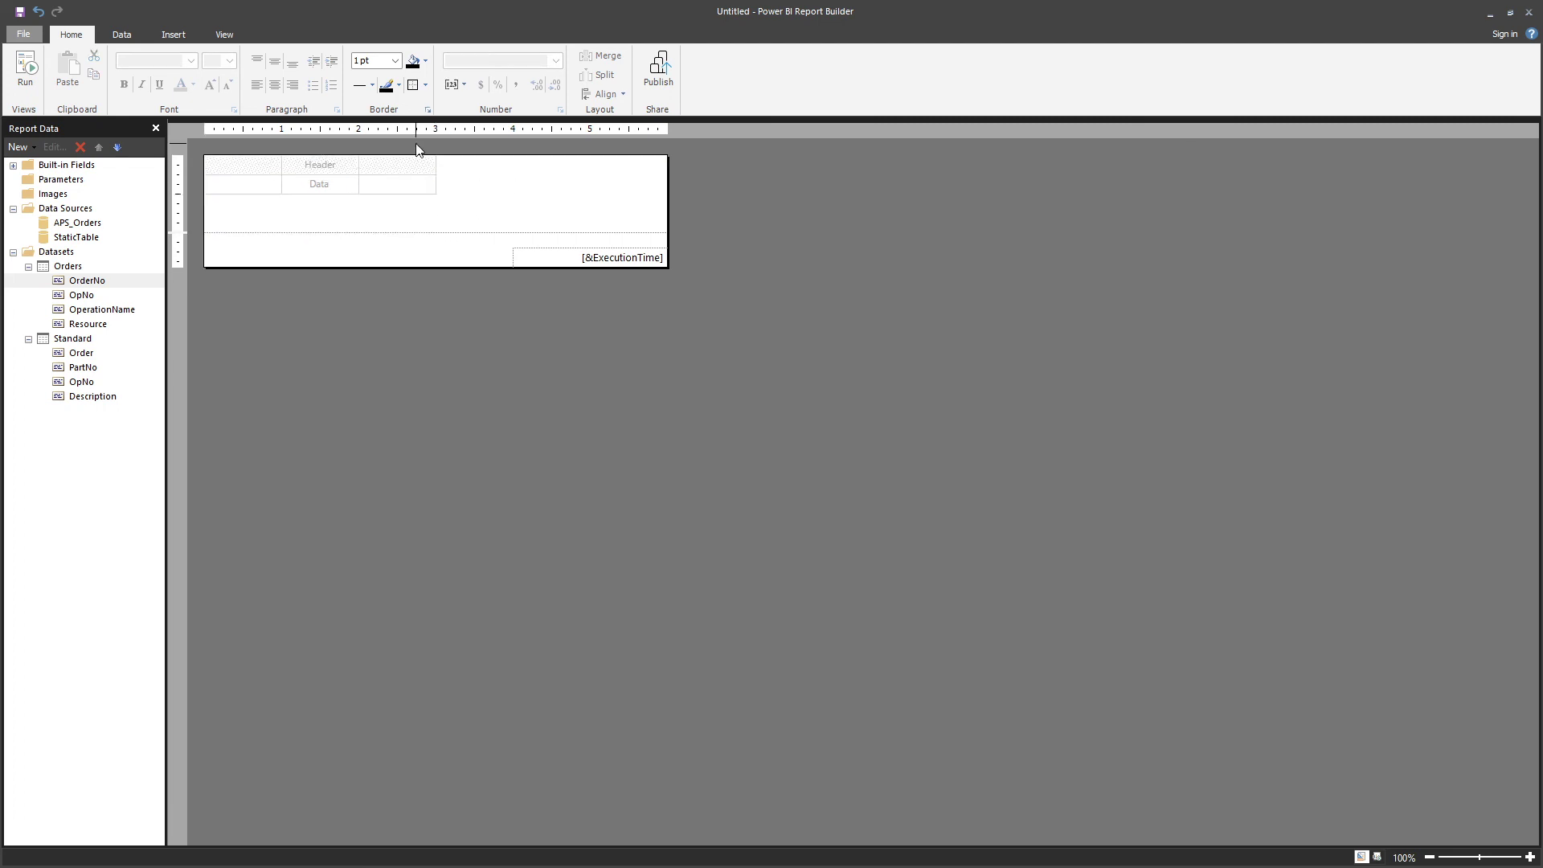
Remove the report footer.
click(172, 37)
click(634, 80)
click(647, 117)
Shrink the body below the table and bind the first data cell to APS_Orders > Orders > OrderNo.
drag(466, 232, 462, 172)
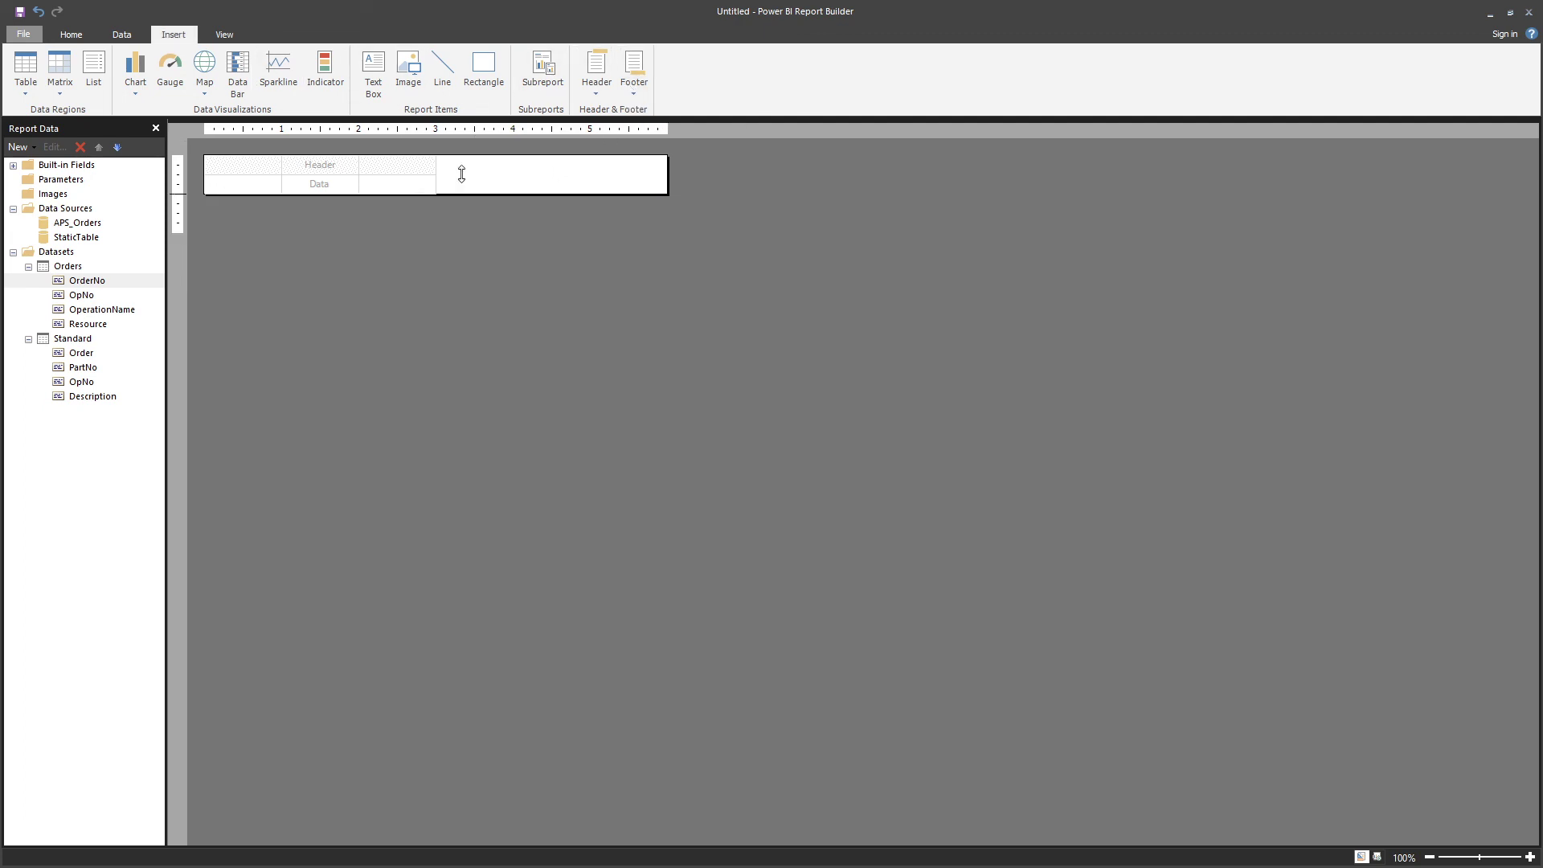
click(274, 182)
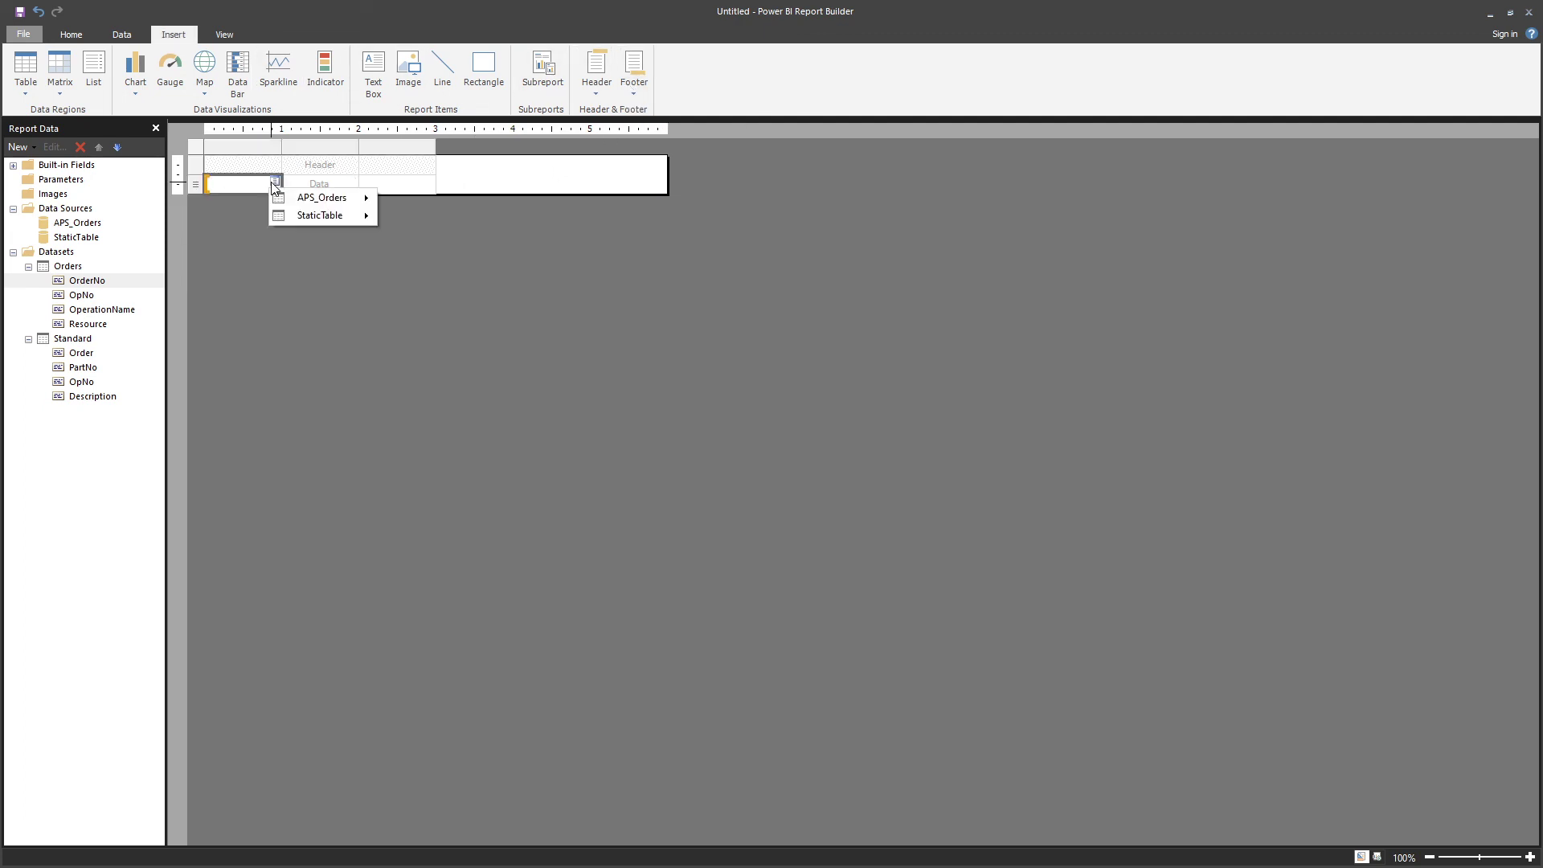
click(502, 182)
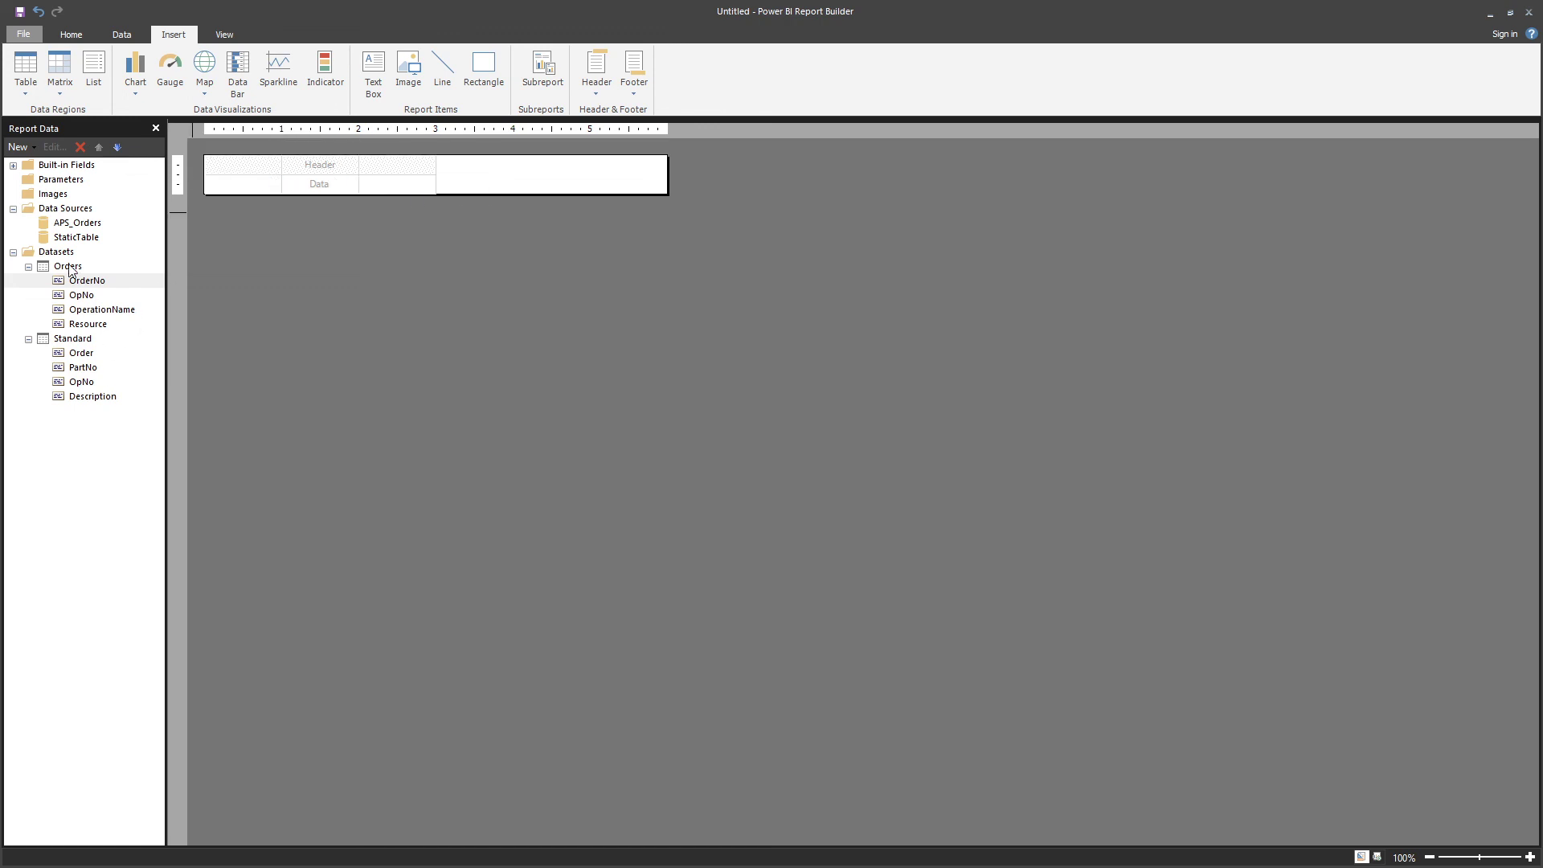
click(242, 184)
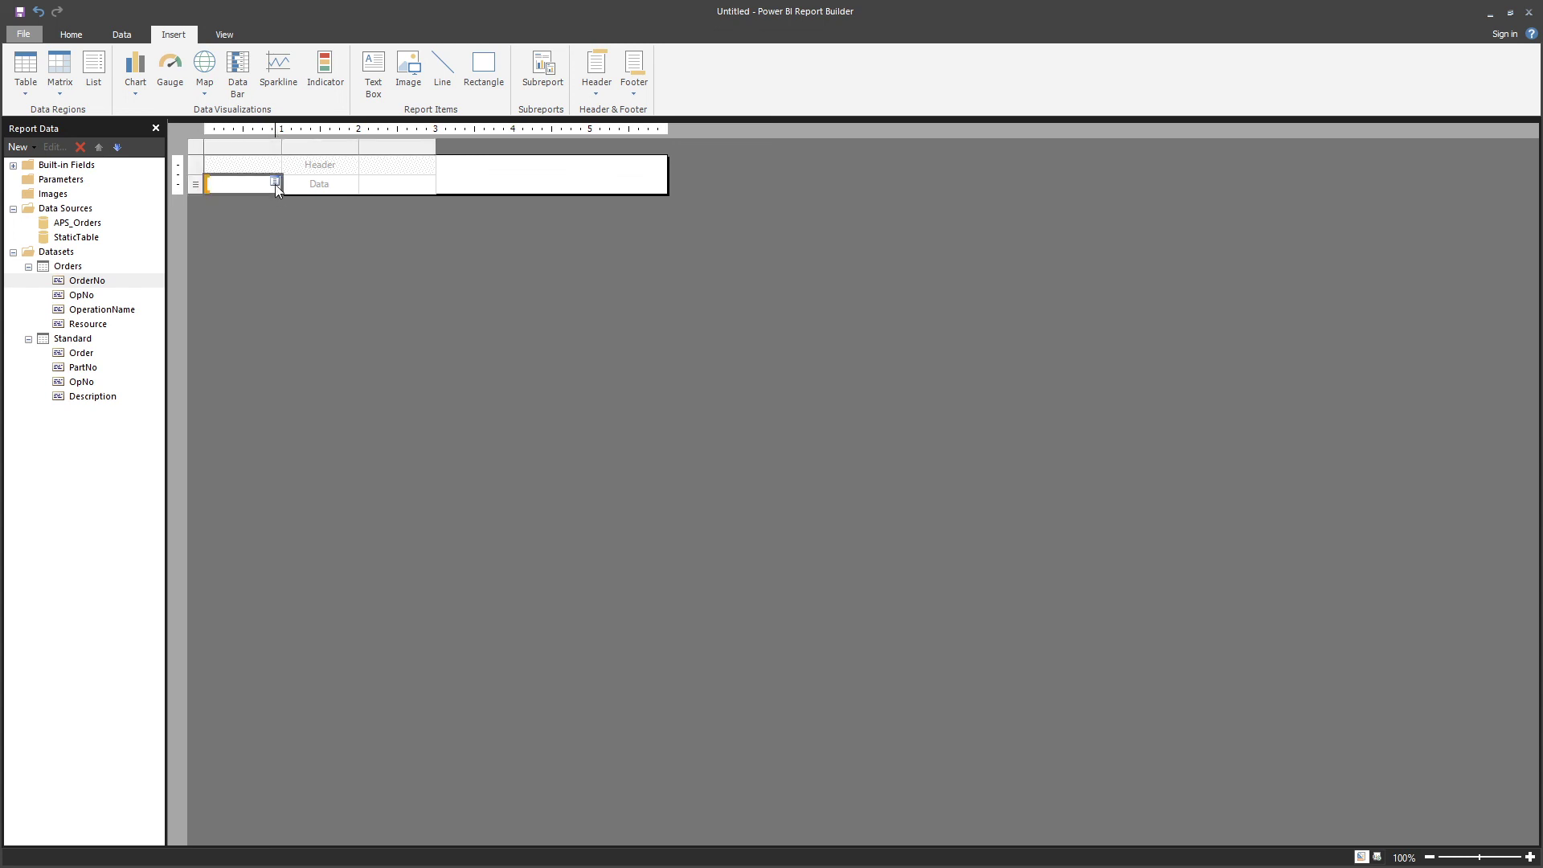
click(276, 183)
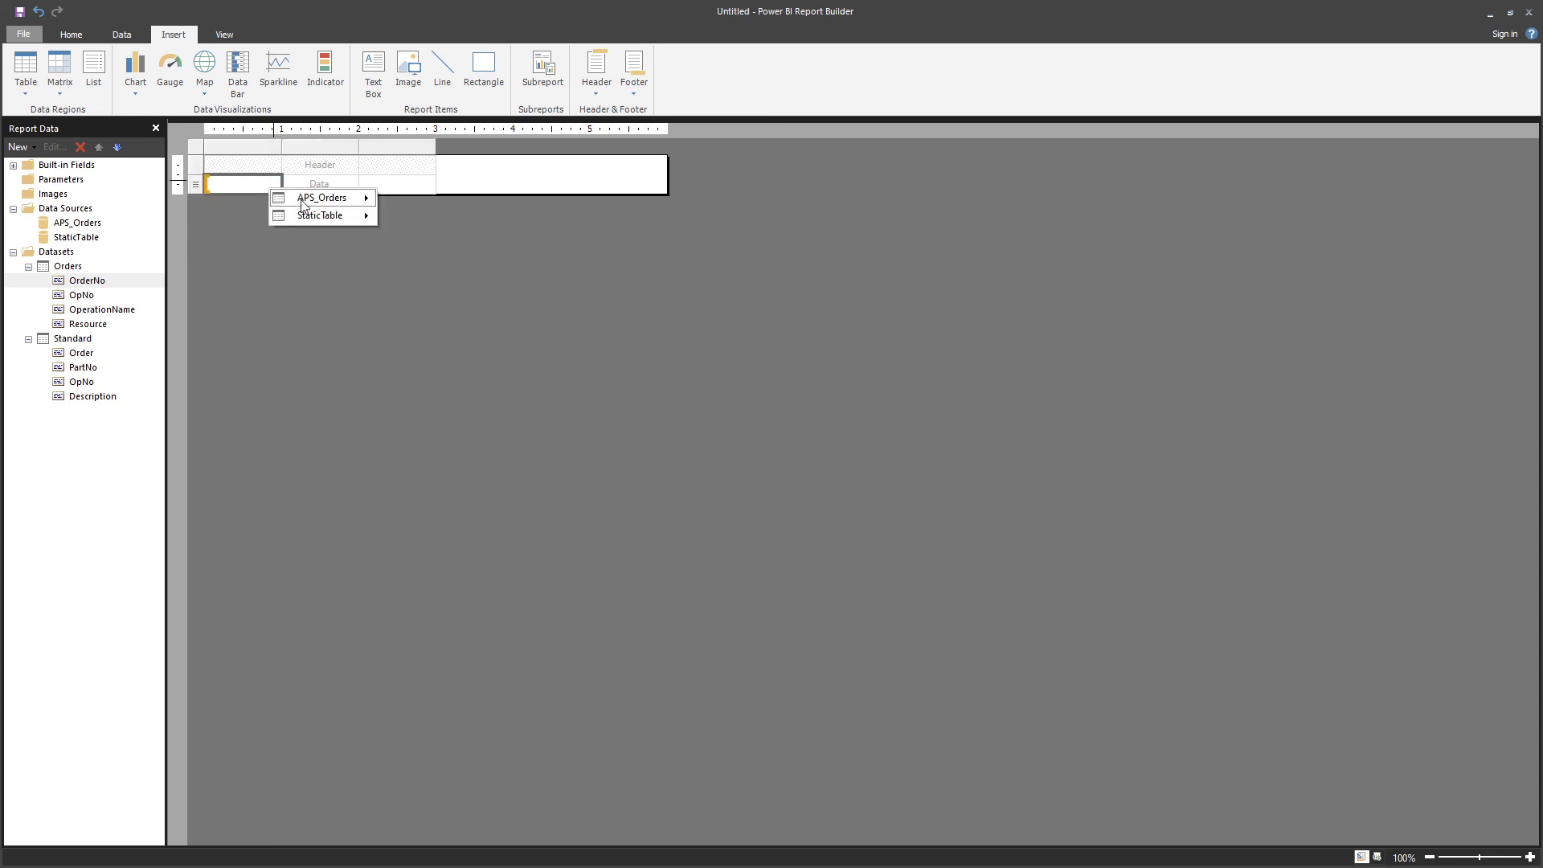
mouse_move(308, 206)
mouse_move(436, 205)
click(510, 204)
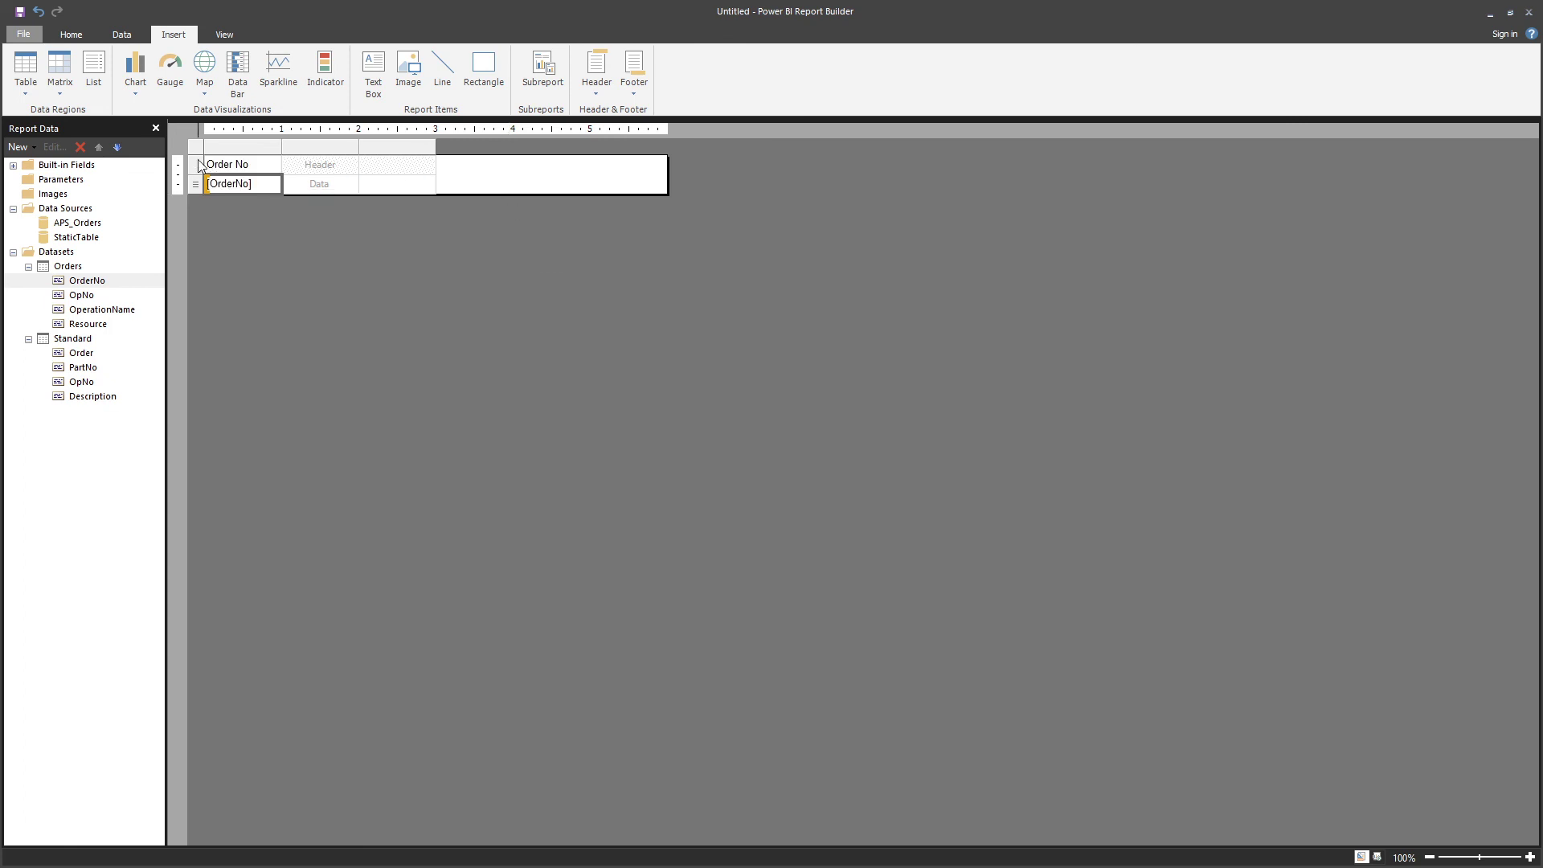
Check the second column's field choices, then open the table's context menu.
click(352, 183)
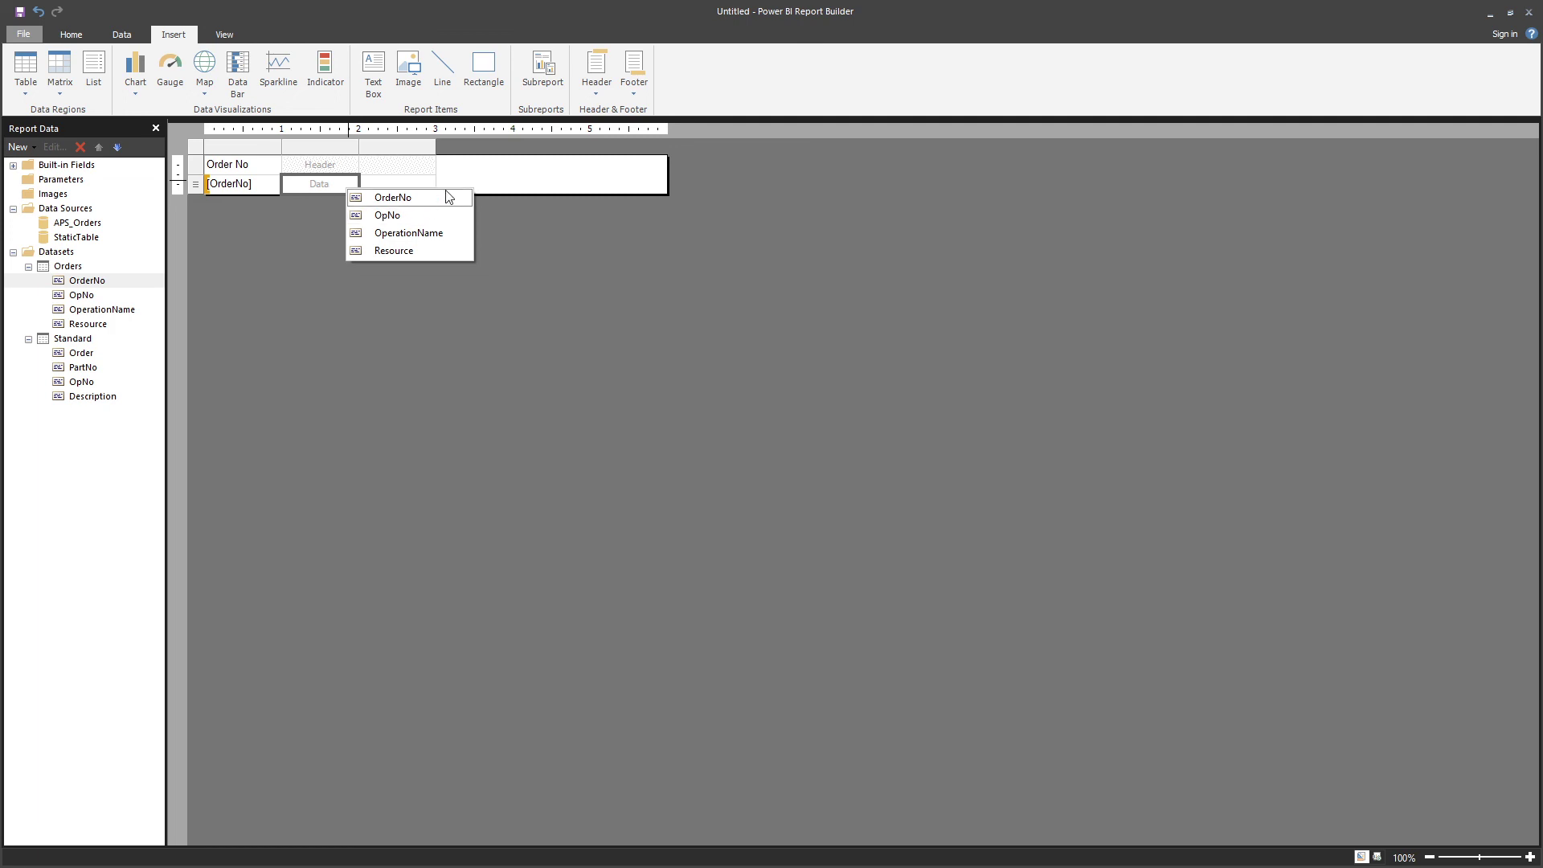
click(462, 173)
click(319, 165)
right_click(198, 149)
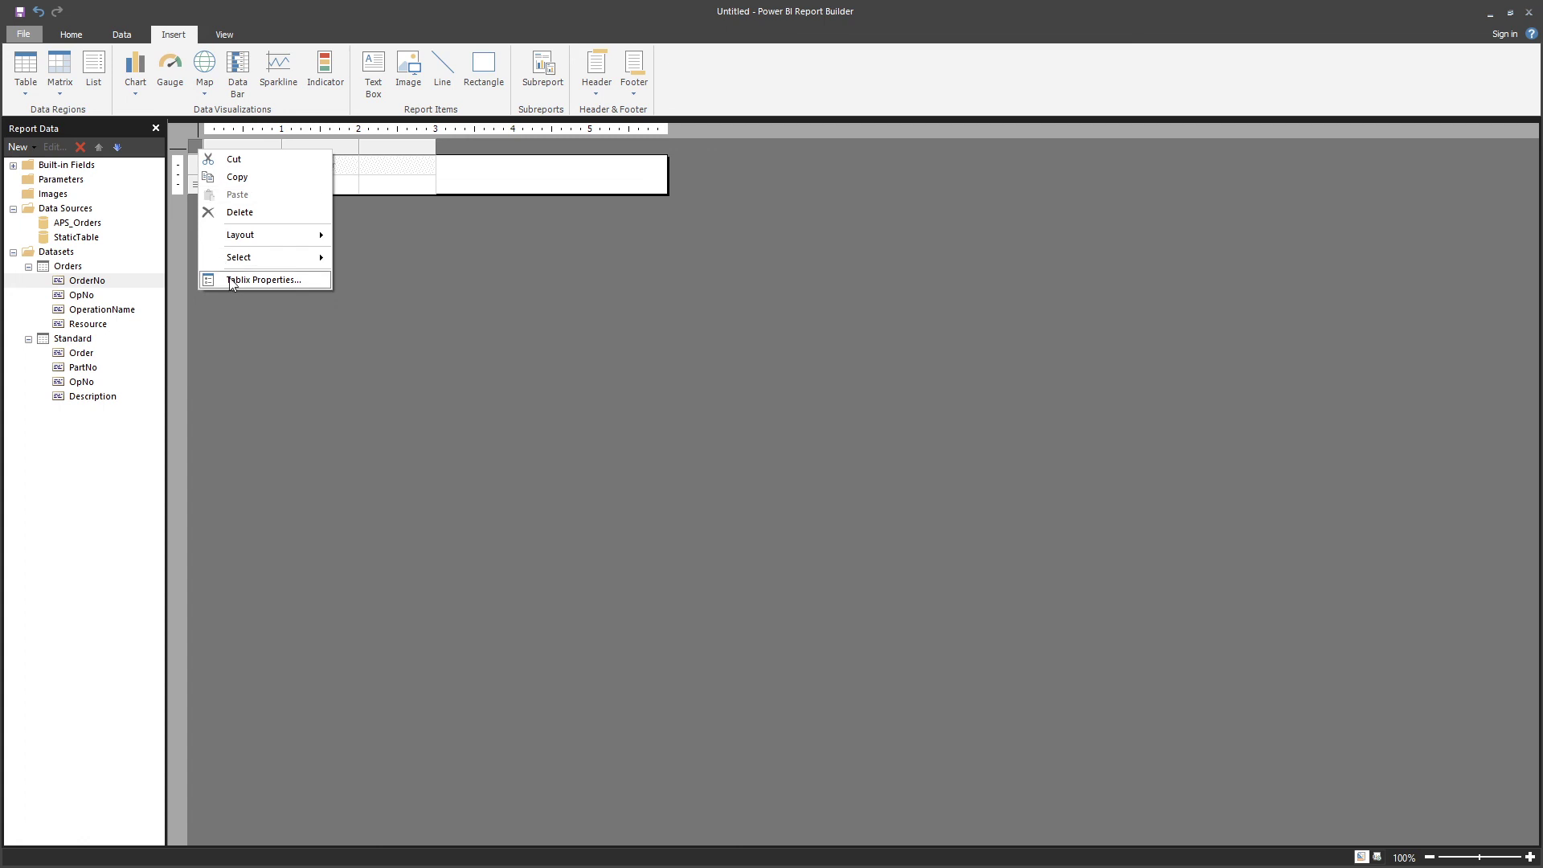
Confirm in Tablix Properties that the table stays bound to the Orders dataset.
click(257, 280)
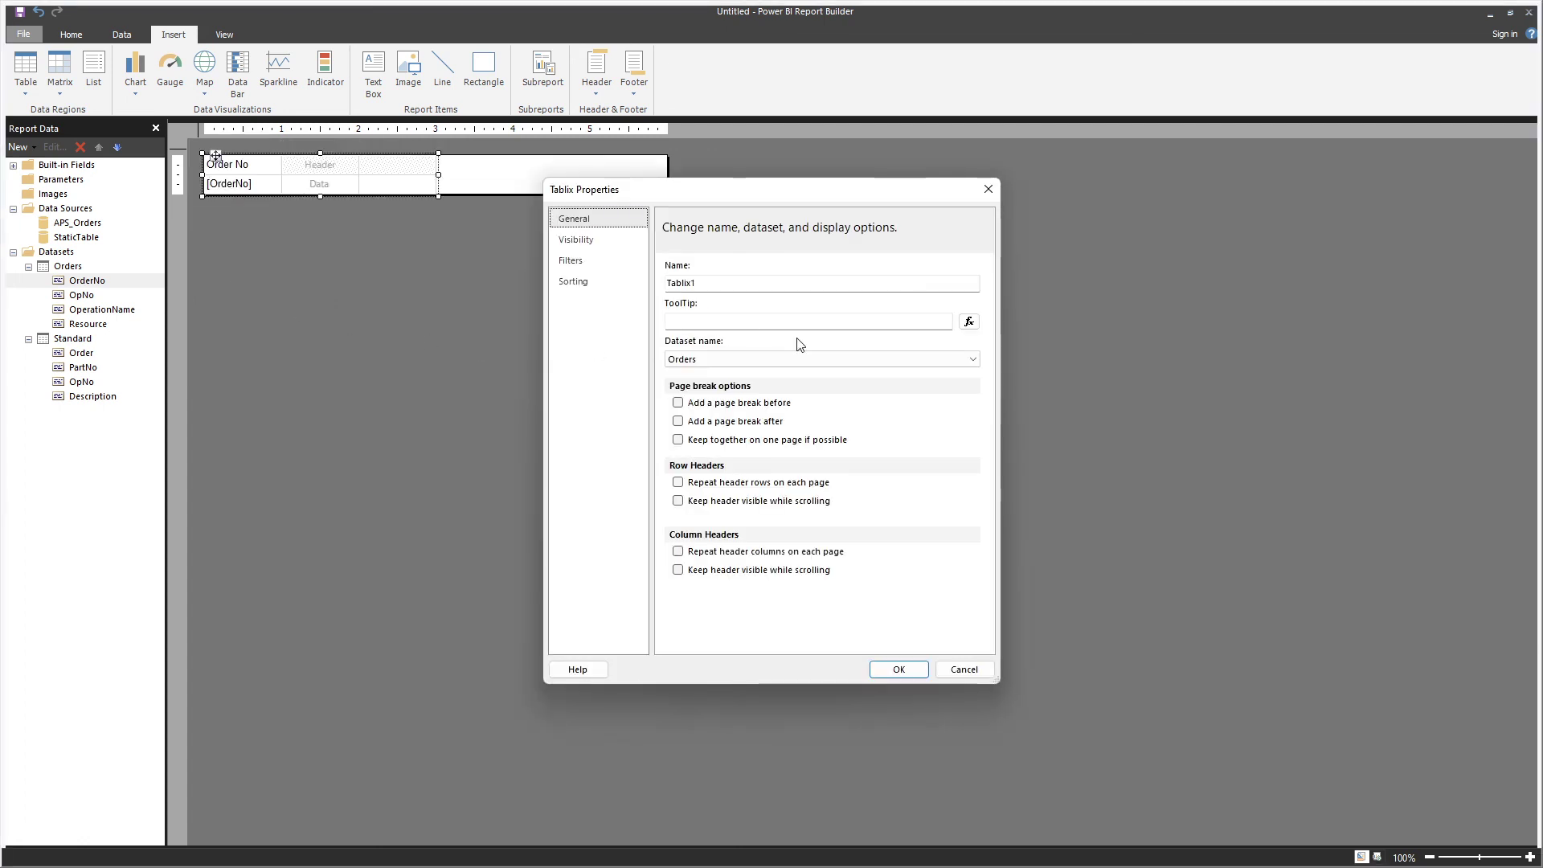
click(947, 360)
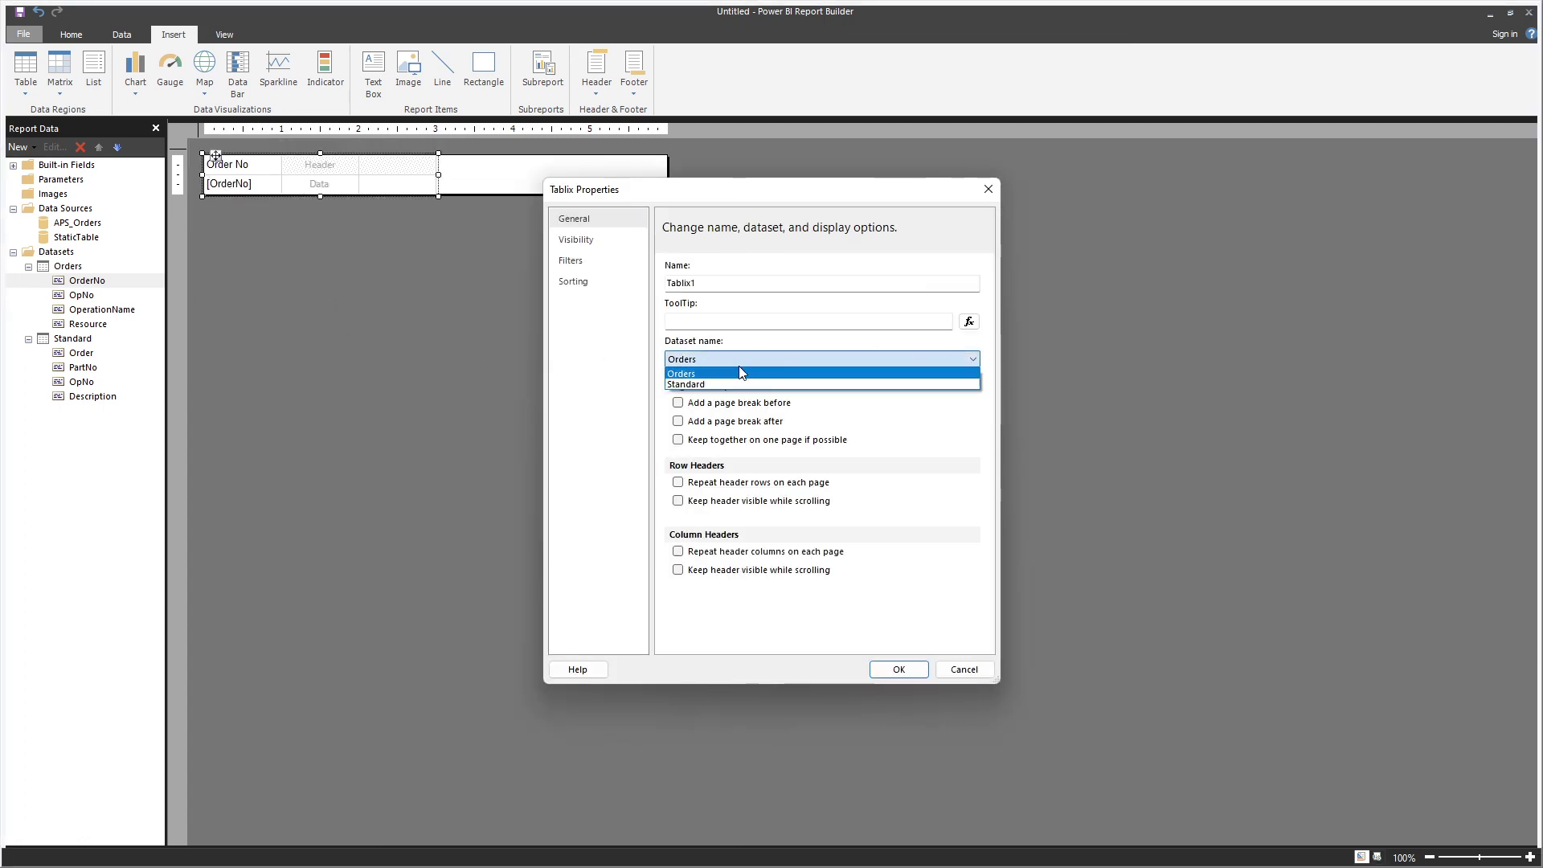
click(960, 670)
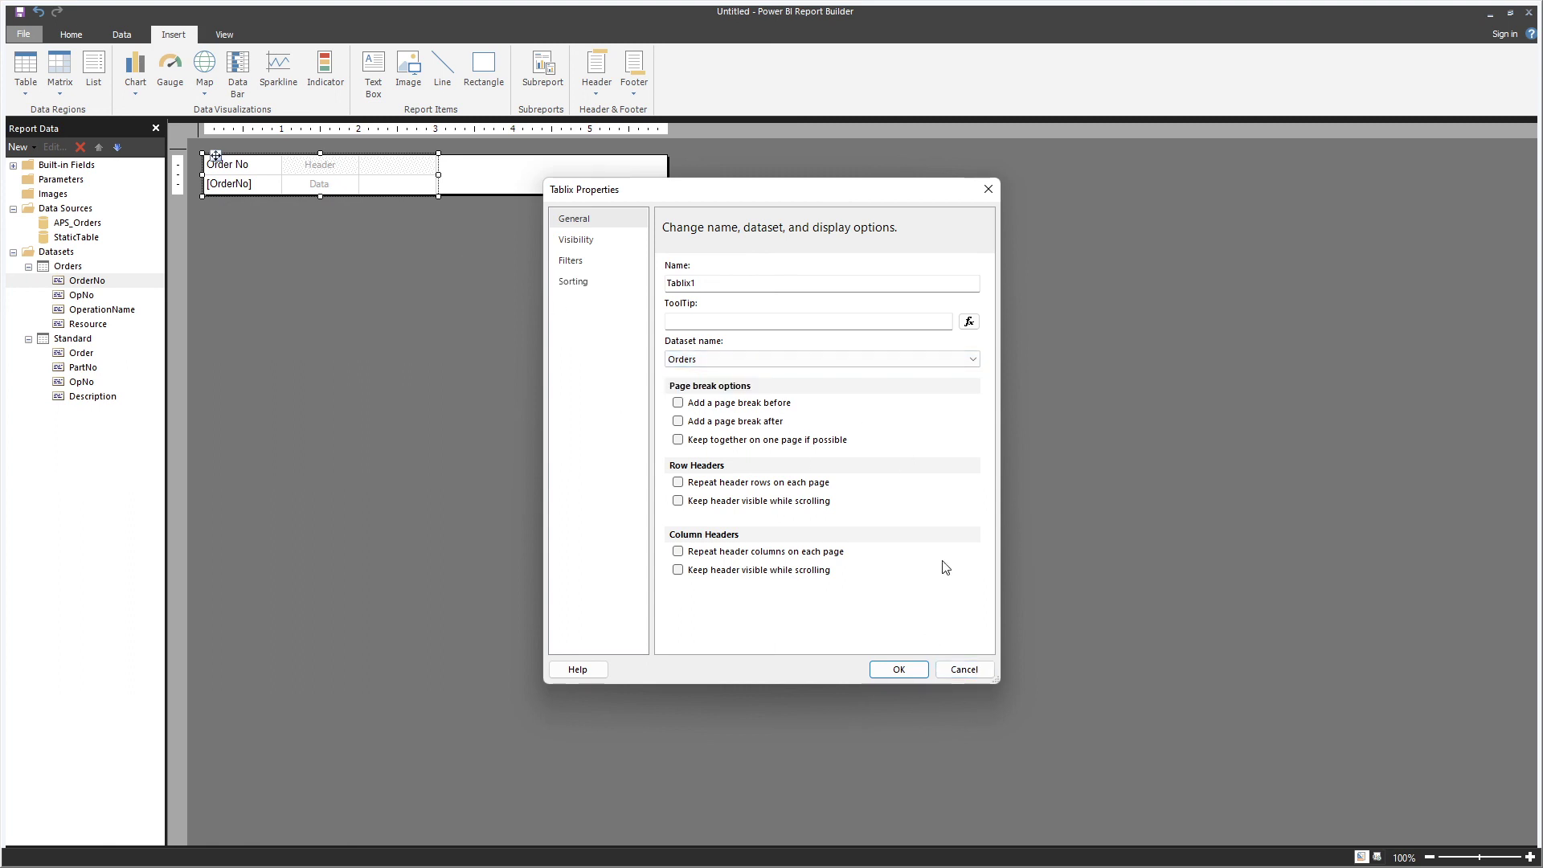
click(965, 669)
Bind the second and third columns to OpNo and OperationName.
click(352, 181)
click(387, 214)
click(429, 181)
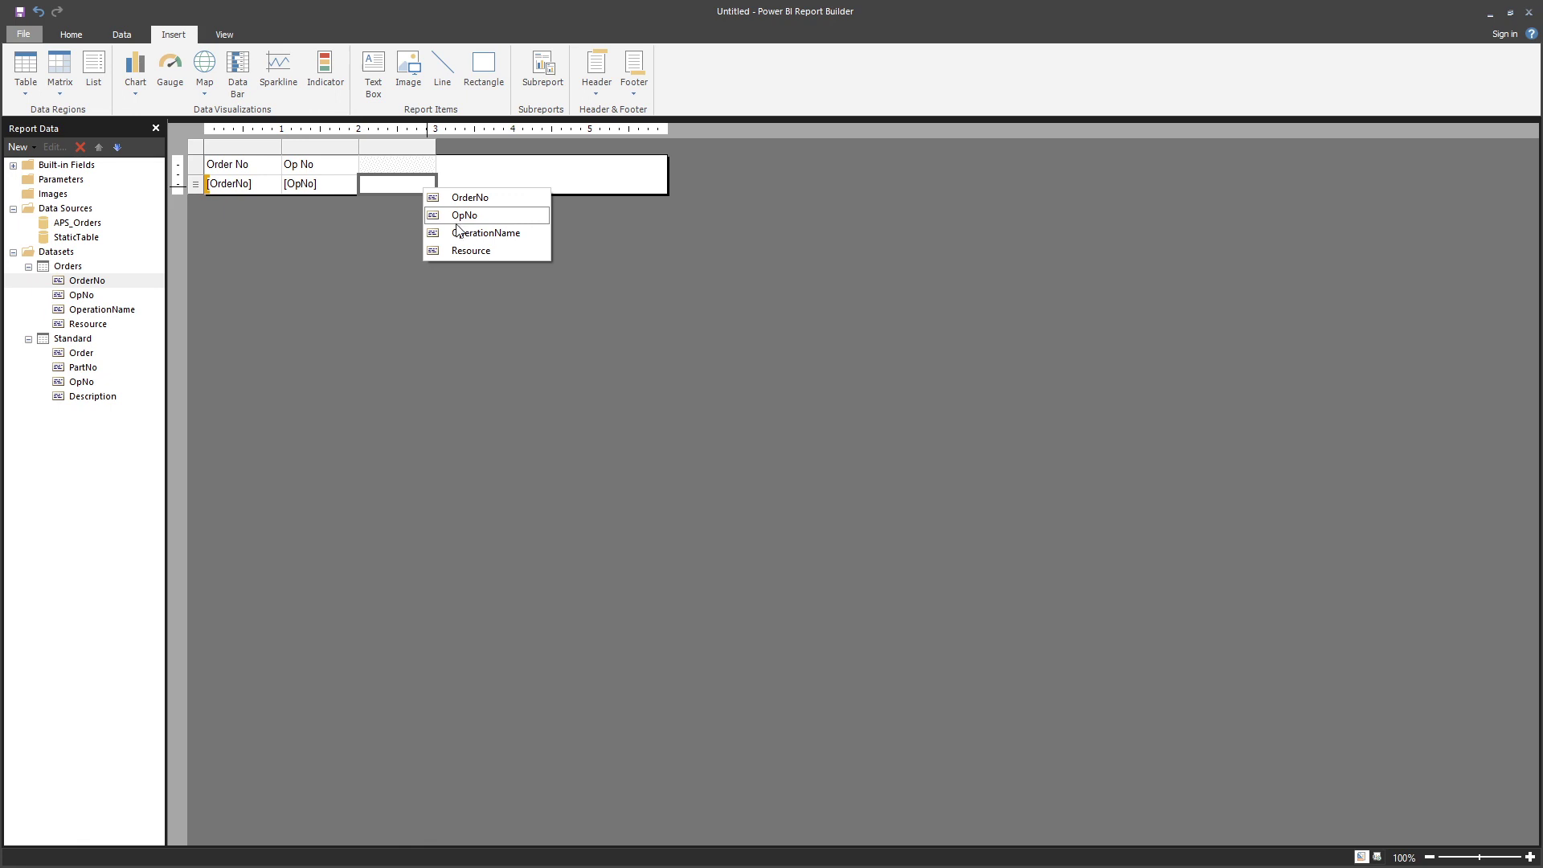
click(485, 232)
Add a fourth column right of Operation, delete the extra column, and bind it to Resource.
right_click(384, 148)
mouse_move(403, 158)
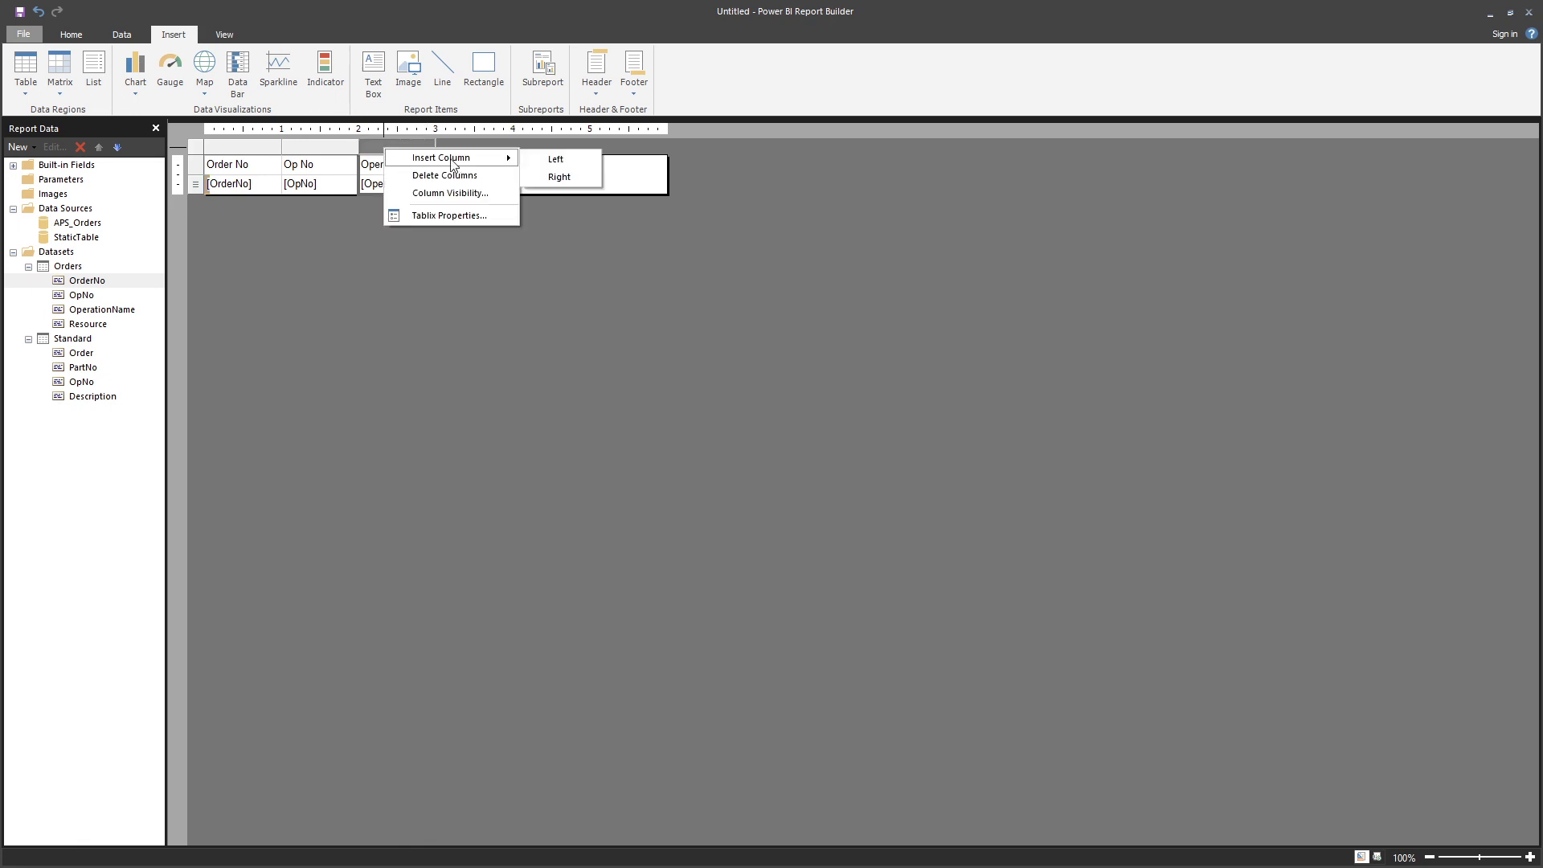
click(554, 175)
right_click(486, 148)
mouse_move(506, 157)
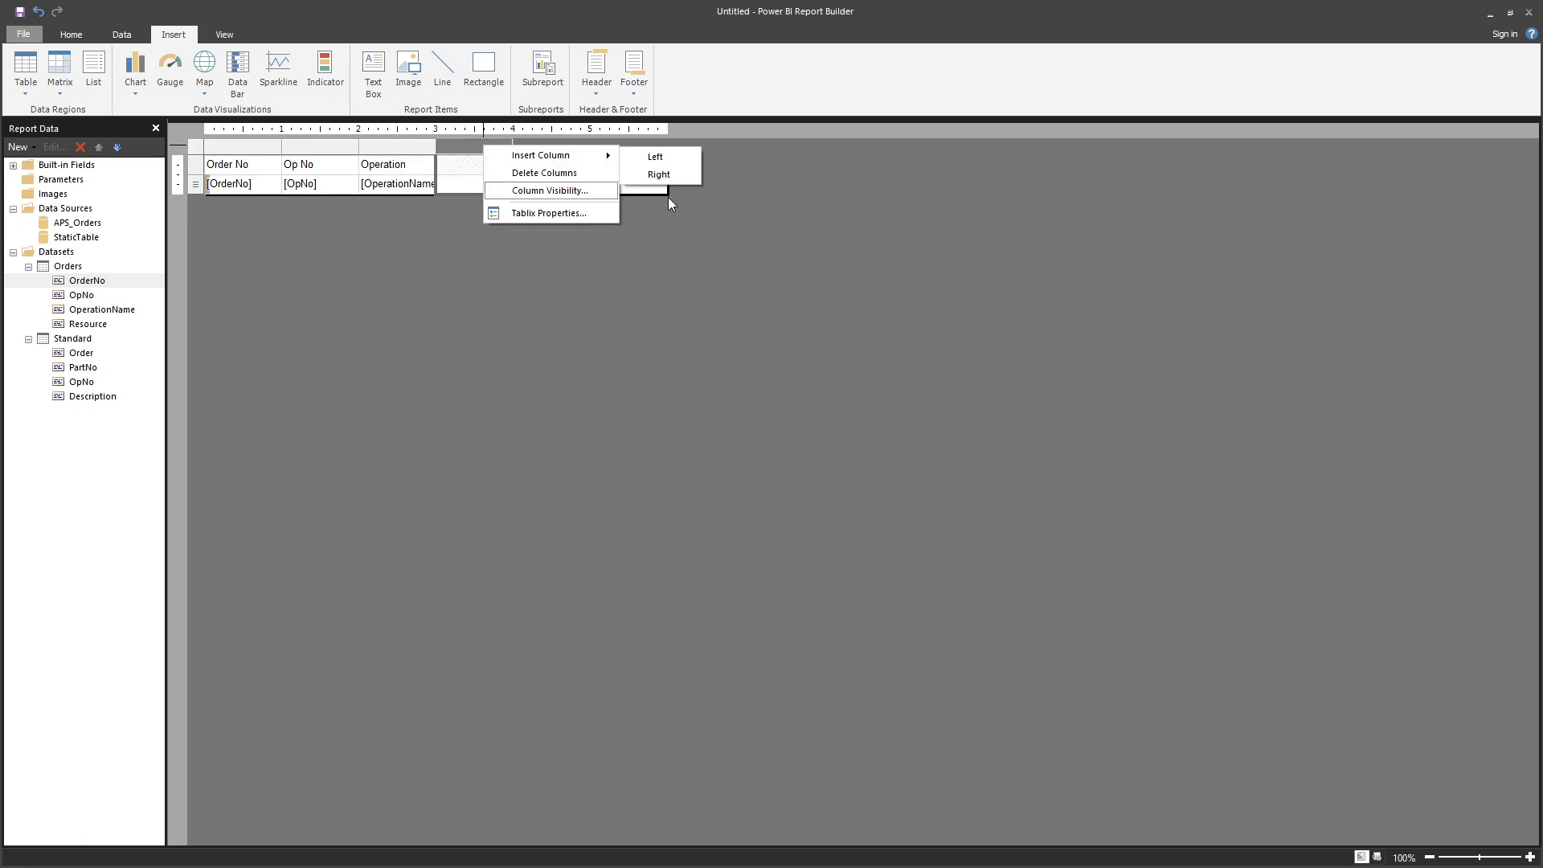
click(638, 173)
right_click(486, 148)
click(516, 175)
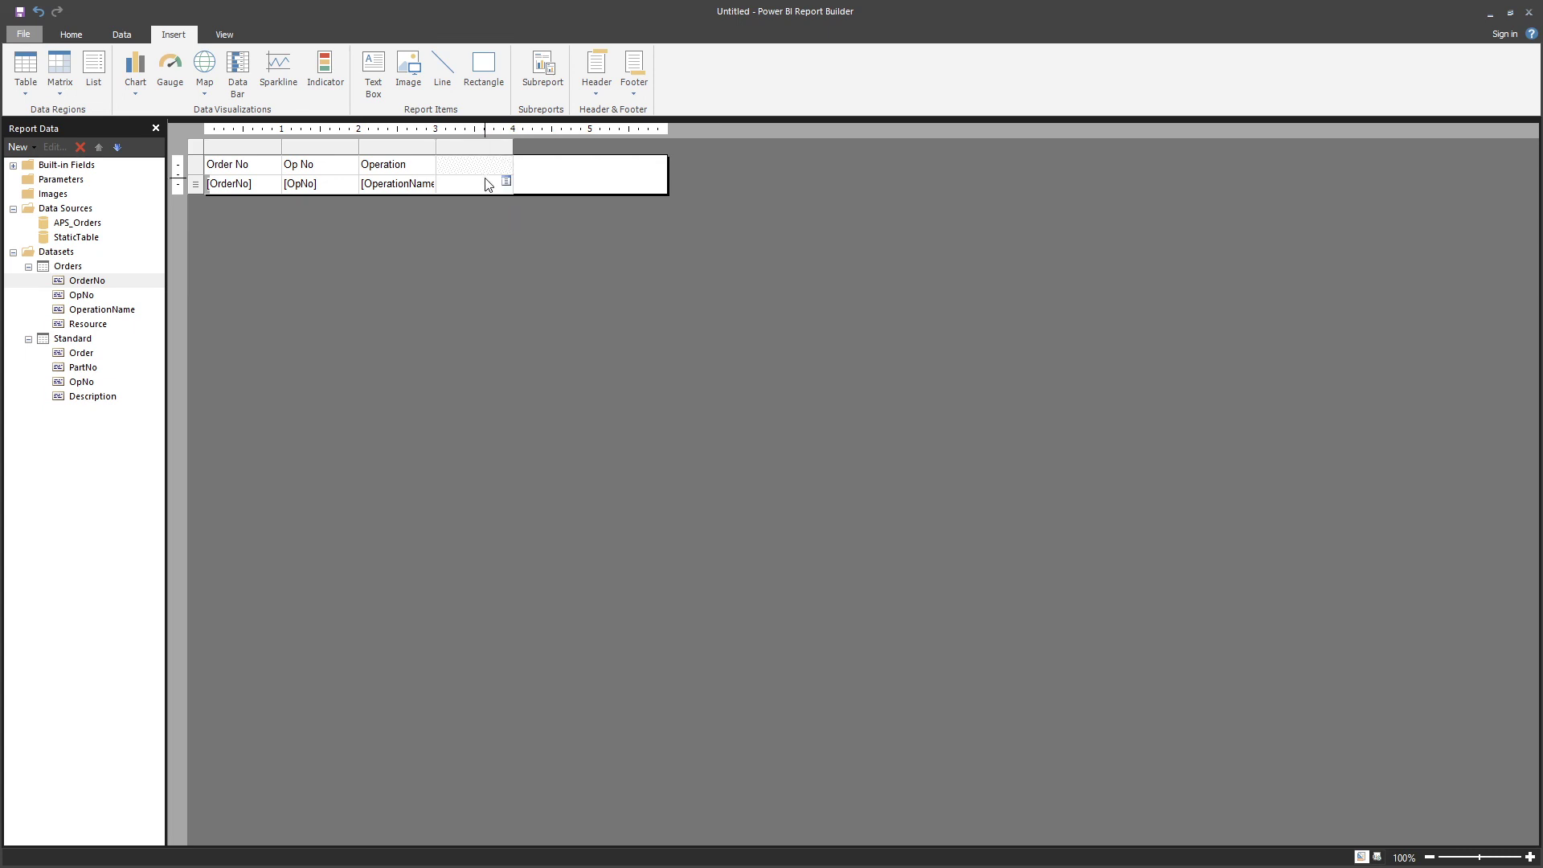
click(508, 182)
click(548, 250)
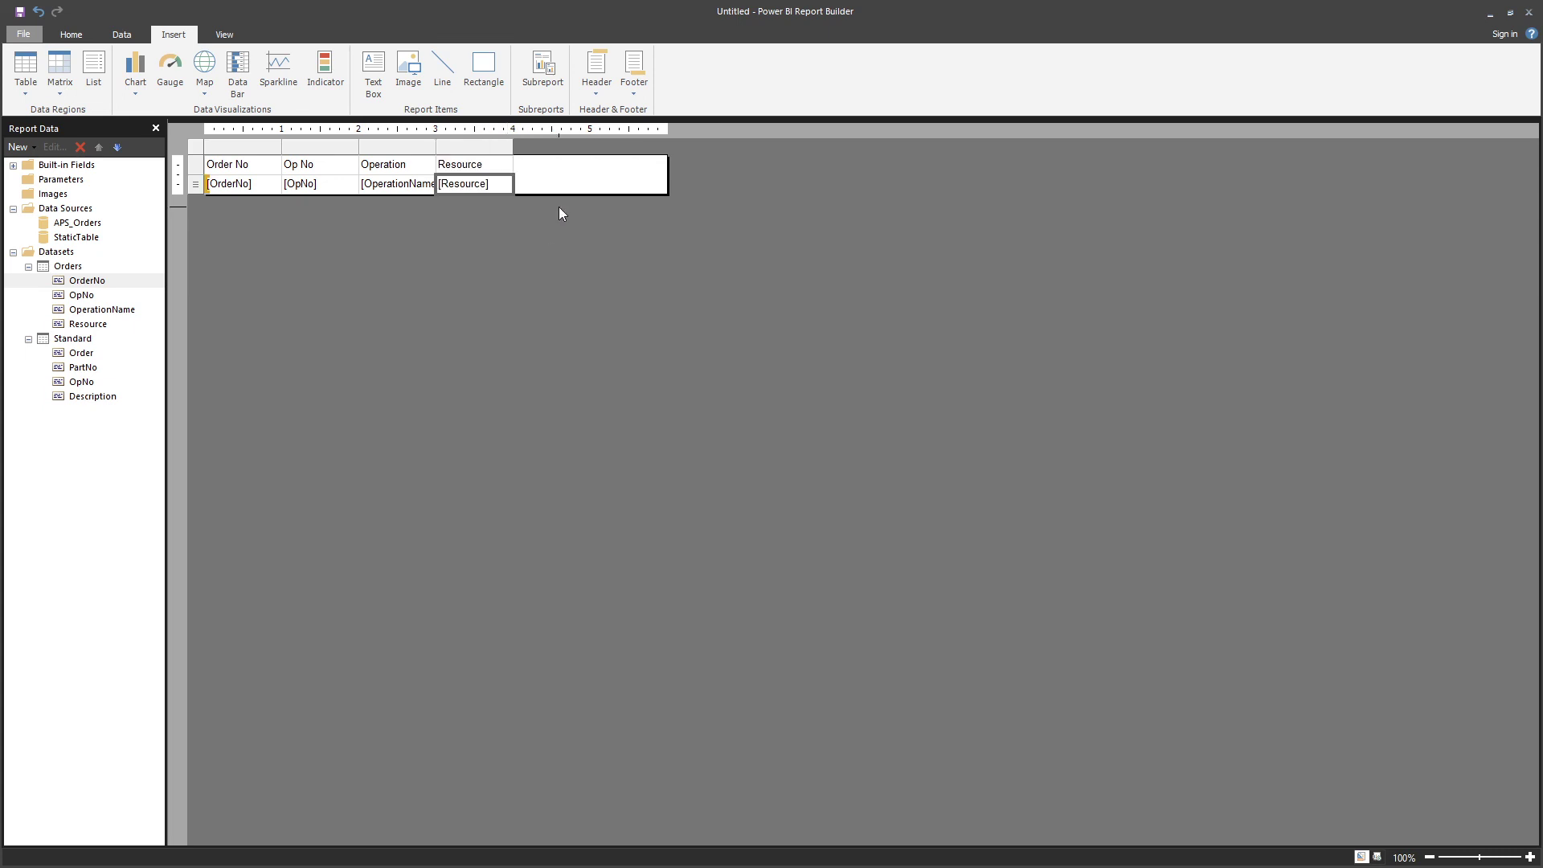
click(553, 227)
Narrow the report body to the table's width and run the report preview.
drag(667, 175, 514, 178)
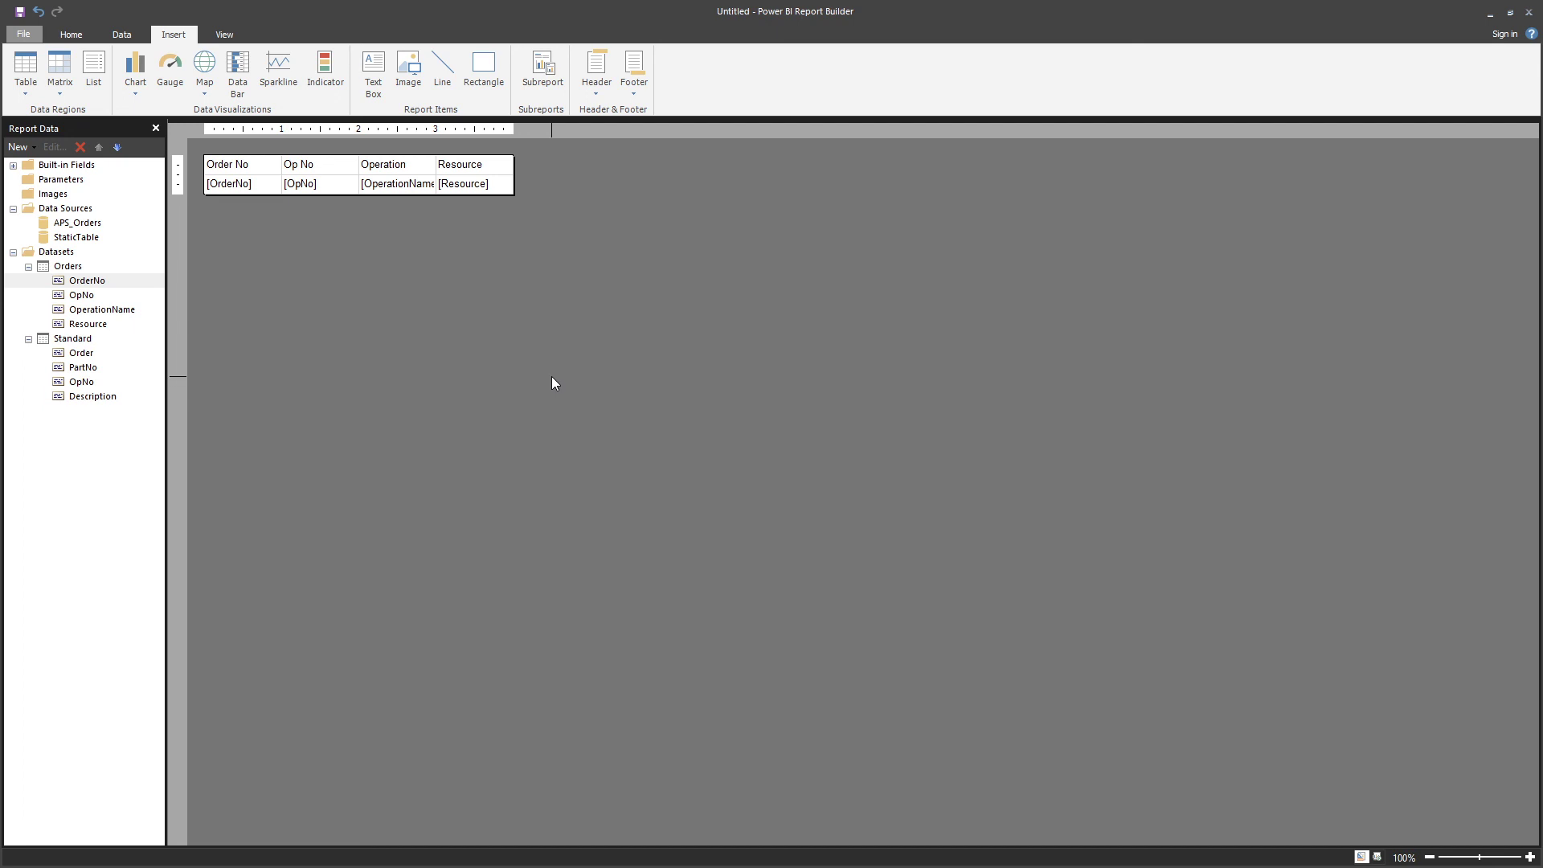
click(71, 34)
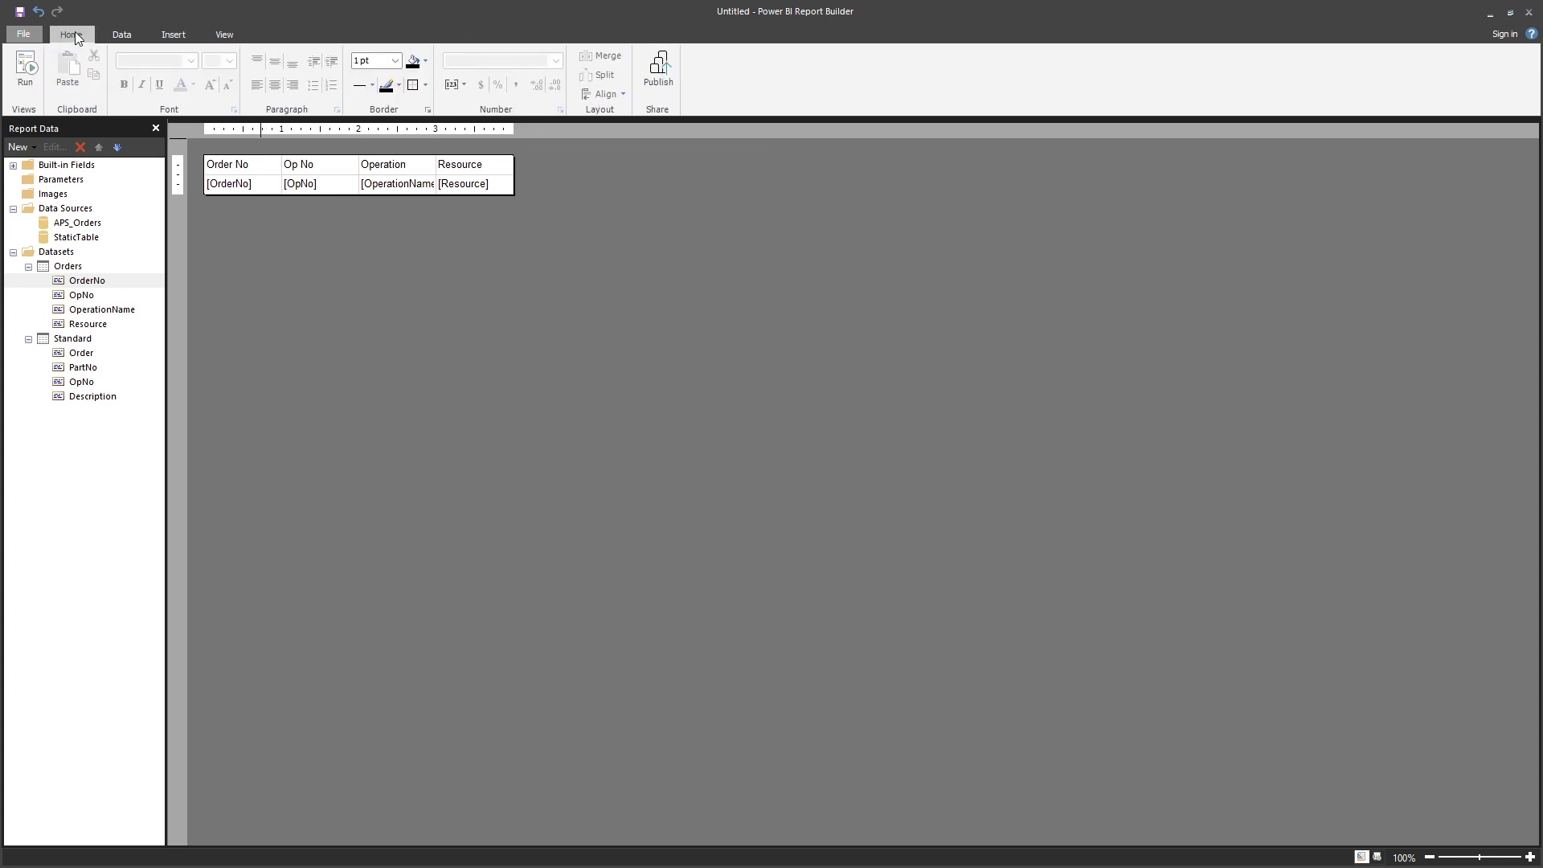
click(25, 70)
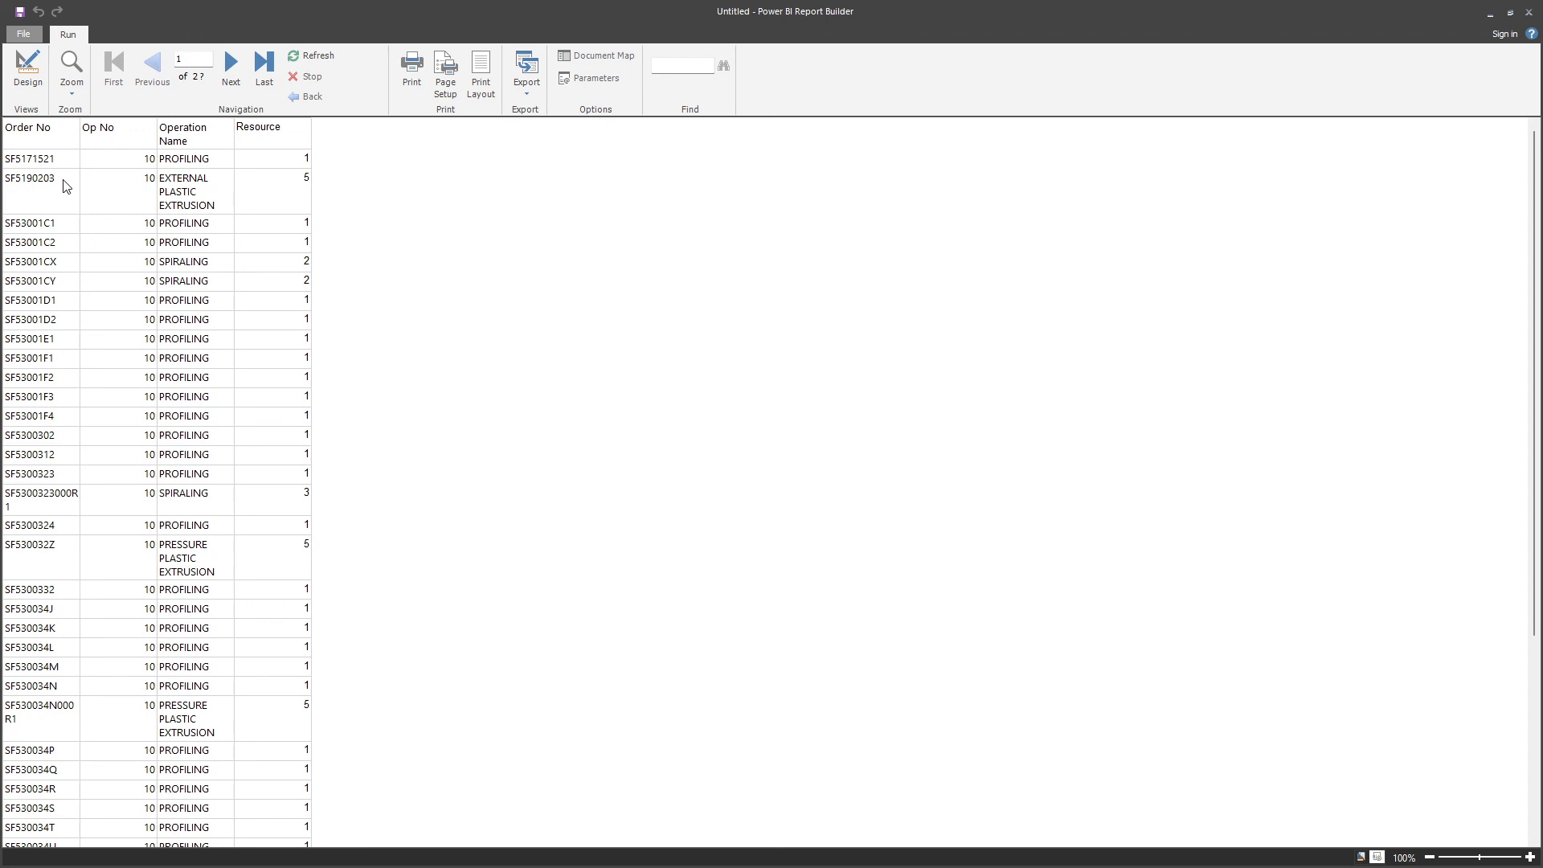
Back in Design view, widen the Order No and Op No columns.
click(19, 69)
click(270, 192)
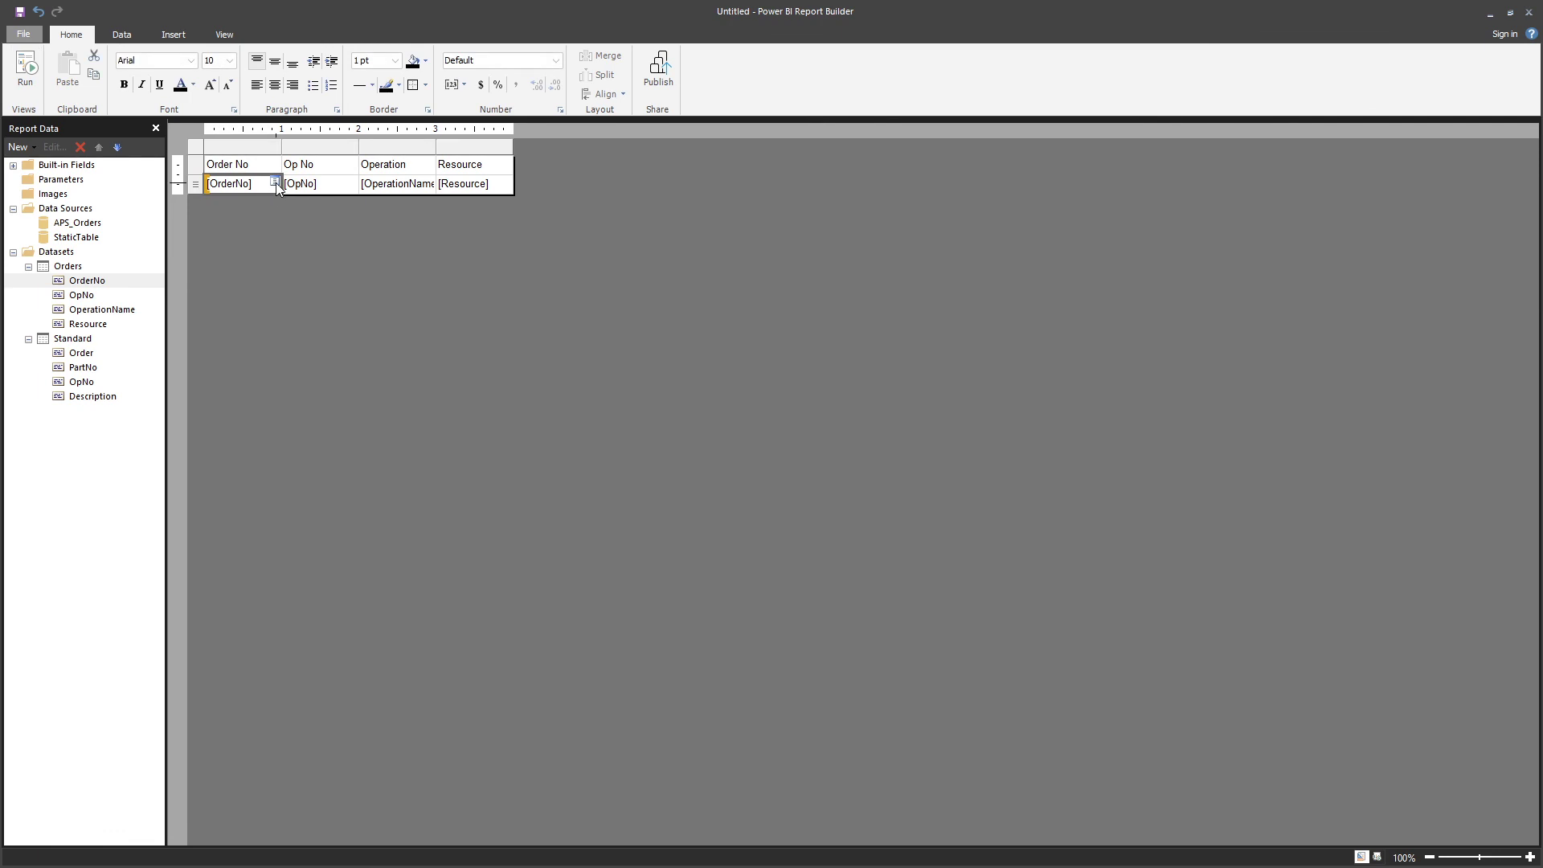
drag(282, 146, 319, 146)
click(393, 164)
drag(397, 146, 420, 145)
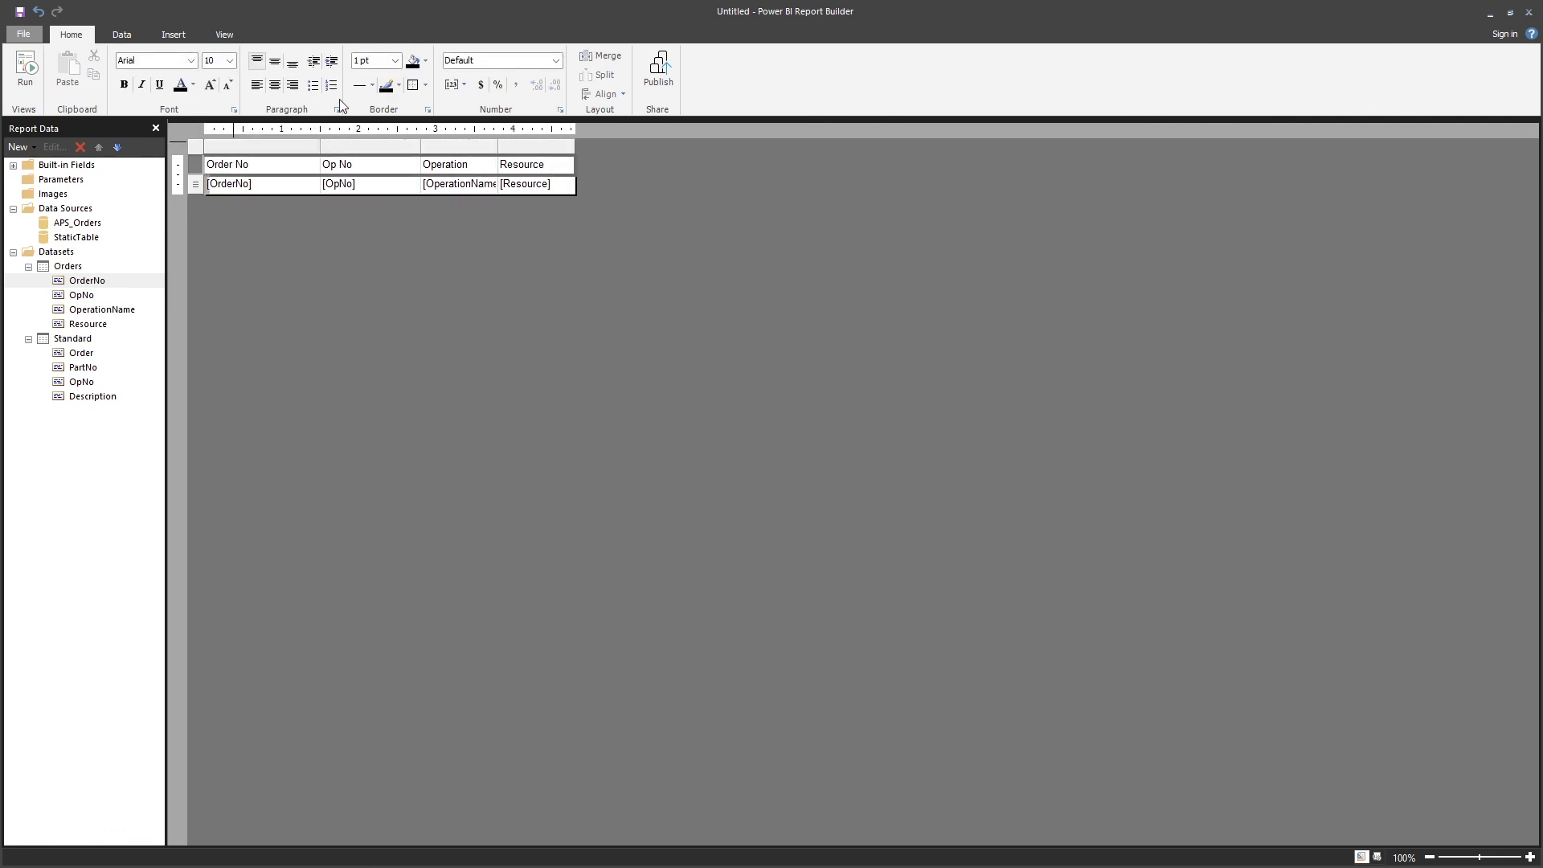
Make the header row bold and centred, and centre the detail row.
click(197, 146)
click(253, 178)
click(195, 164)
click(273, 85)
click(124, 84)
click(241, 186)
click(195, 184)
click(274, 84)
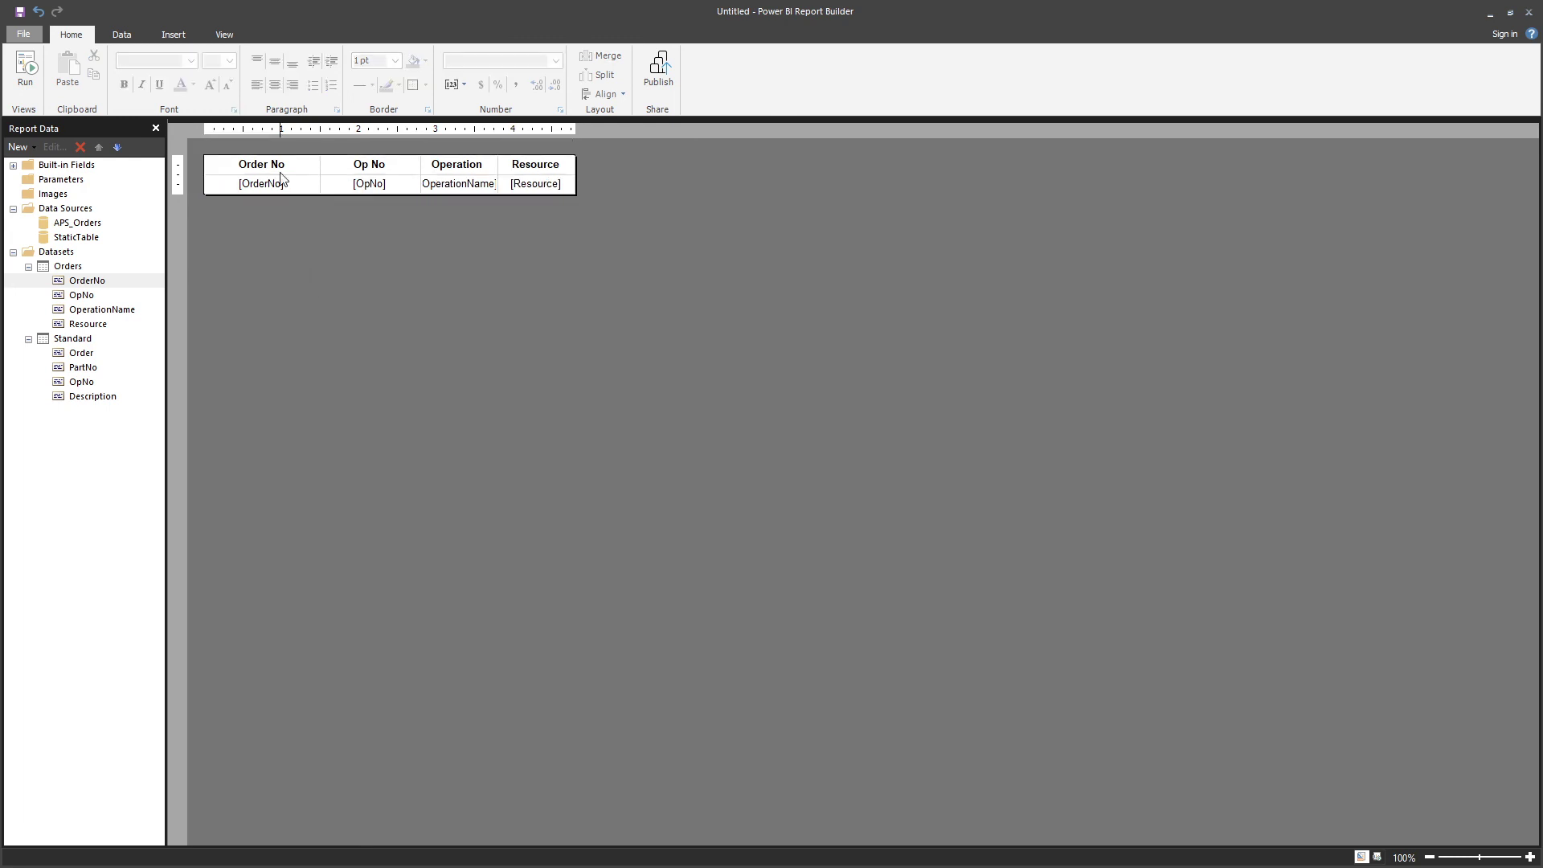
Widen the Operation column and run the formatted report preview.
click(482, 168)
drag(499, 144, 569, 145)
click(25, 71)
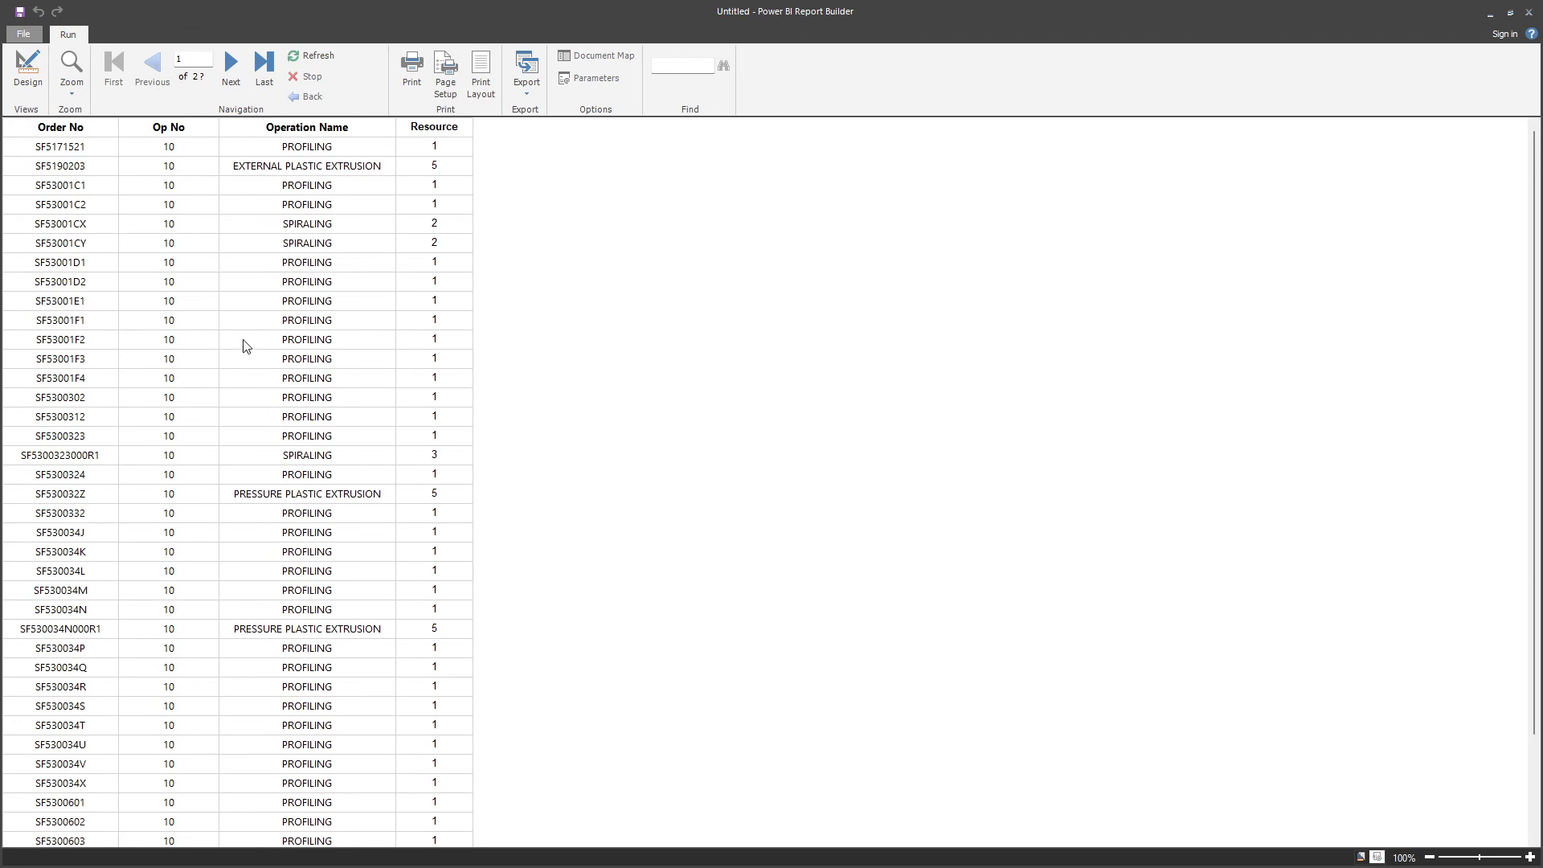